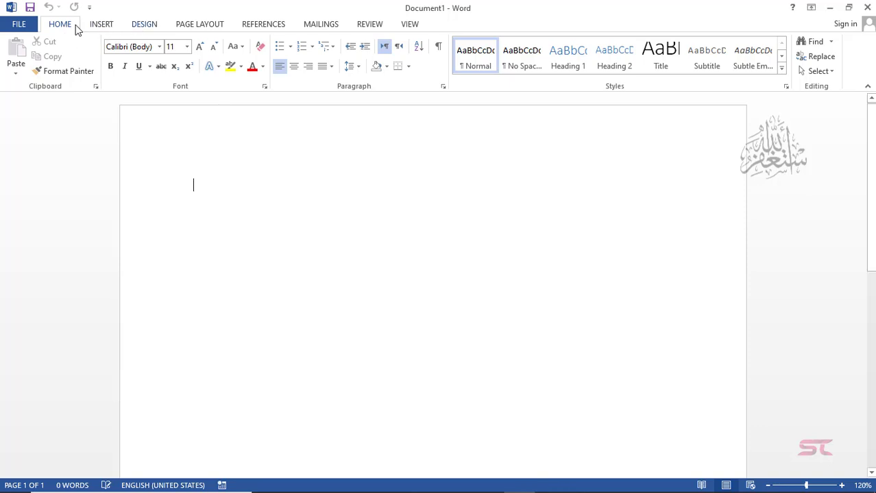
{"action": "scroll", "coordinate": [97, 19], "scroll_direction": "down", "scroll_amount": 2}
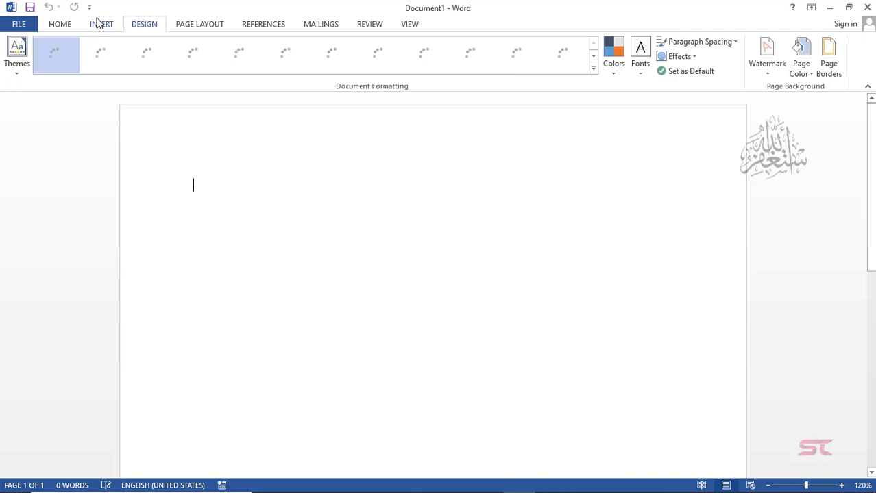
{"action": "left_click", "coordinate": [57, 29]}
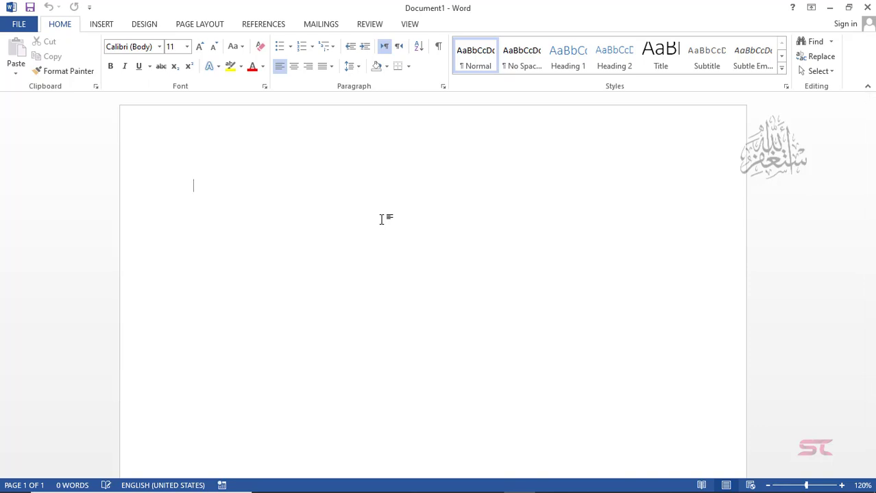
Generate placeholder paragraphs in the blank document with the formula =rand()
{"action": "type", "text": "="}
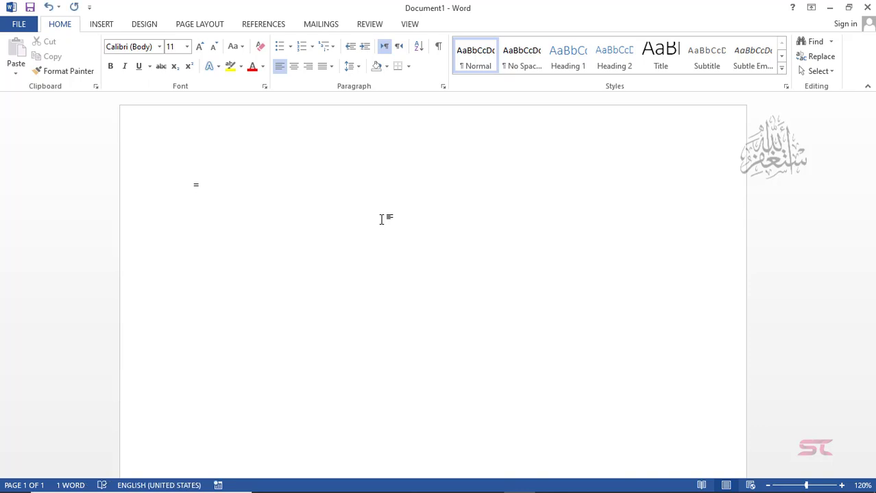
{"action": "type", "text": "rand()"}
{"action": "key", "text": "Return"}
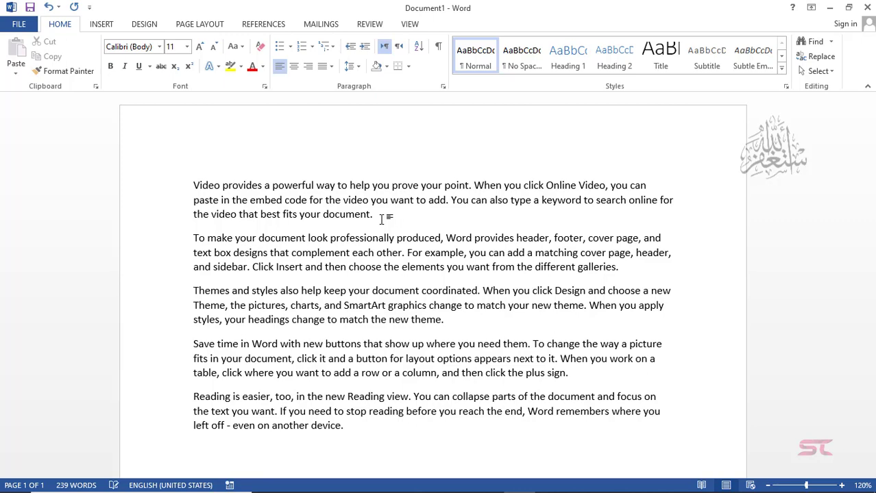
Delete all the generated placeholder text from the document
{"action": "key", "text": "ctrl+a"}
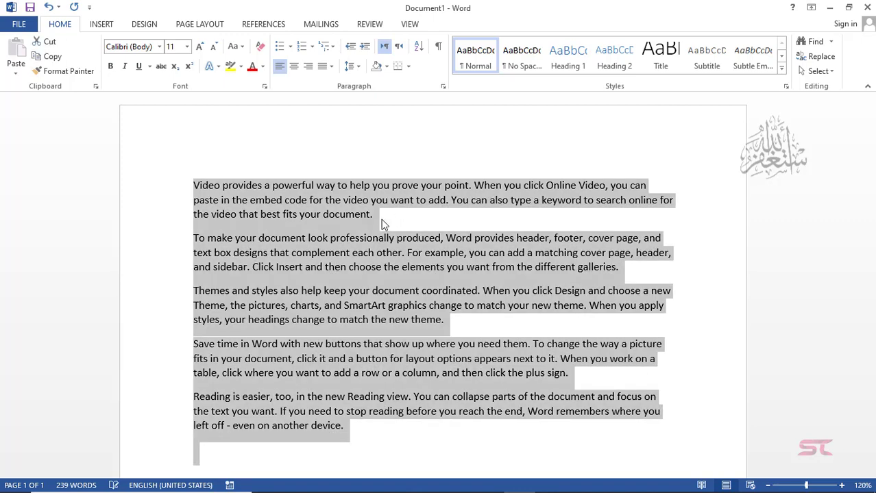
{"action": "left_click", "coordinate": [381, 220]}
{"action": "key", "text": "Delete"}
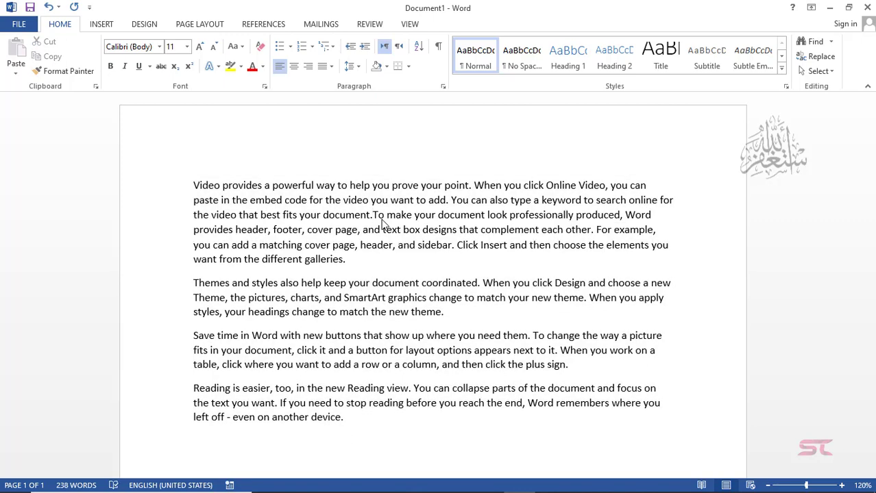
{"action": "key", "text": "ctrl+a"}
{"action": "key", "text": "Delete"}
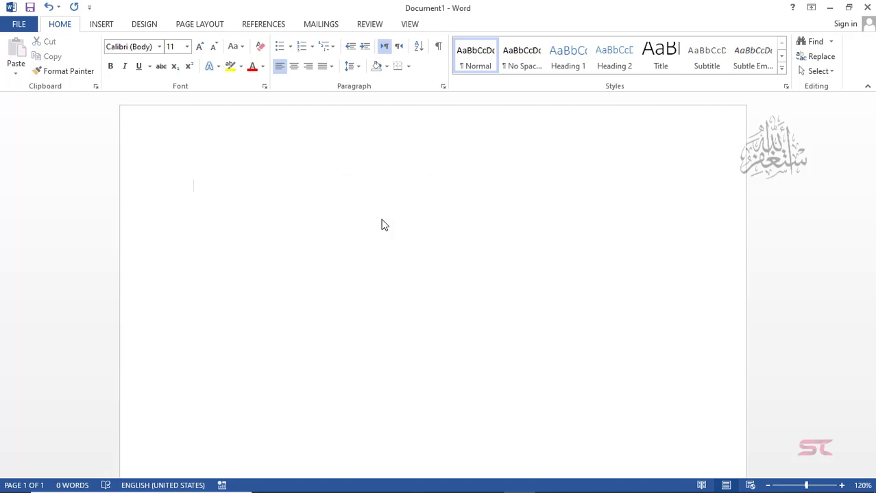
Generate placeholder text with =rand(1), and add more paragraphs below it with =rand(2,5)
{"action": "type", "text": "=rand"}
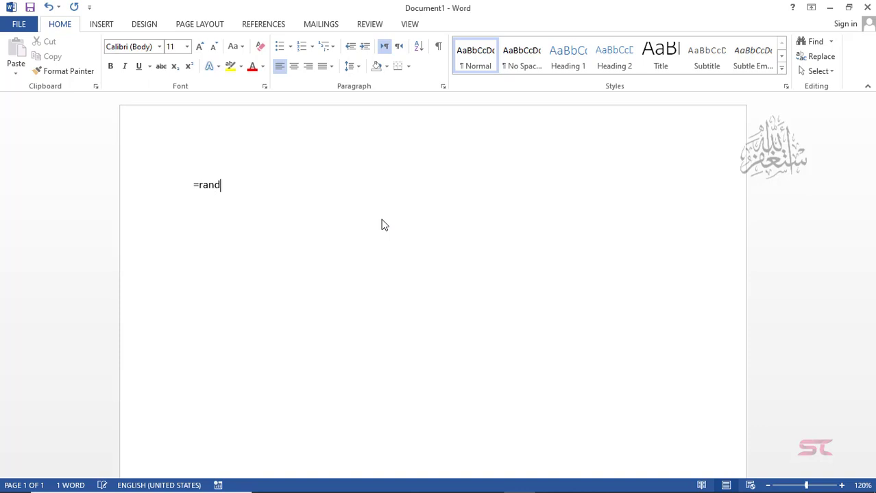
{"action": "type", "text": "(1)"}
{"action": "key", "text": "Return"}
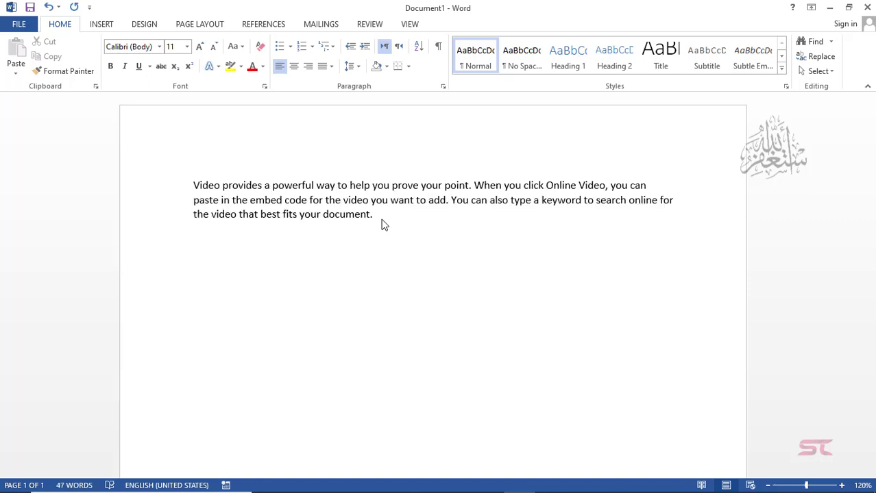
{"action": "type", "text": "=rand(2,5)"}
{"action": "key", "text": "Return"}
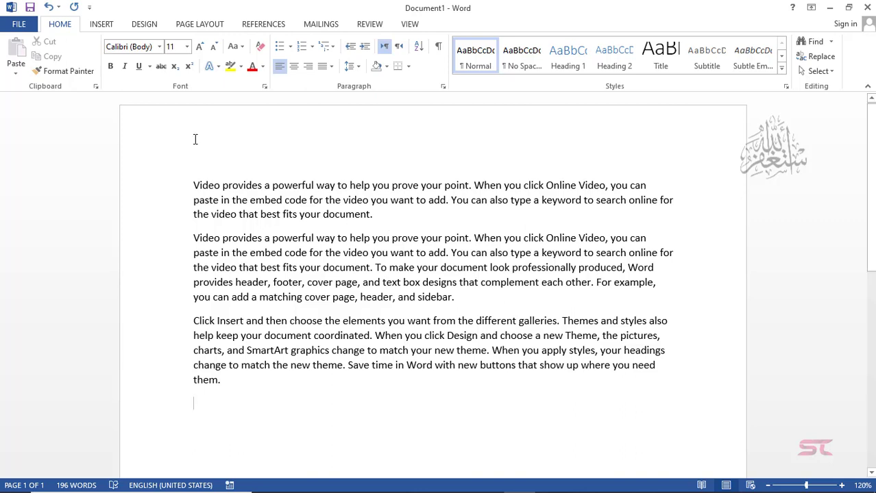
Split "Video provides" off the first paragraph and "Click Insert" off the last one as separate heading lines
{"action": "left_click", "coordinate": [263, 185]}
{"action": "key", "text": "Return"}
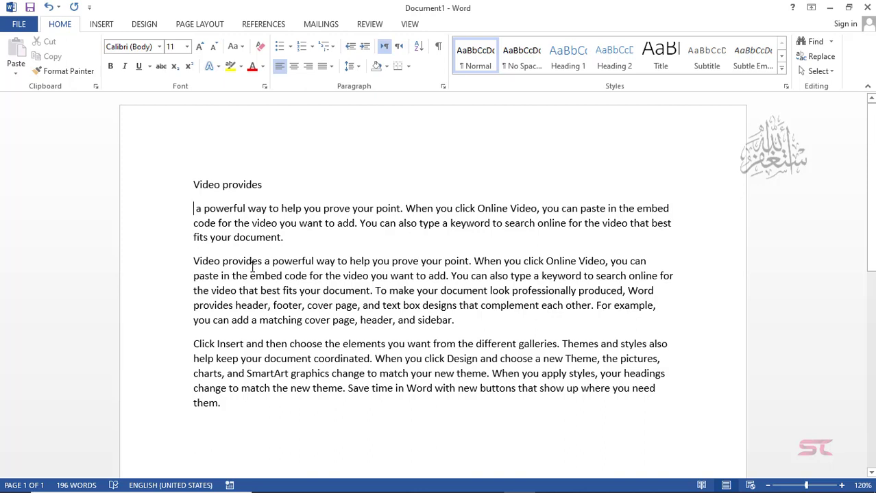
{"action": "left_click", "coordinate": [246, 345]}
{"action": "key", "text": "Return"}
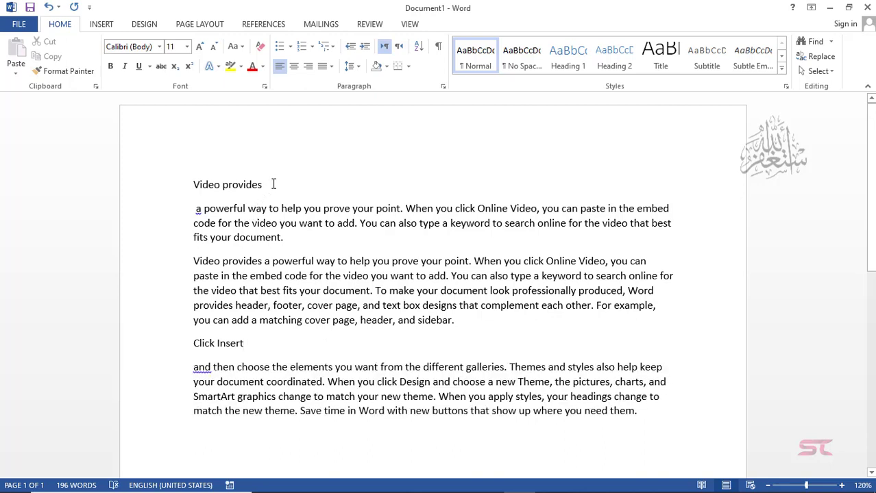
Colour the "Video provides" heading text standard red
{"action": "left_click_drag", "start_coordinate": [233, 182], "coordinate": [195, 180]}
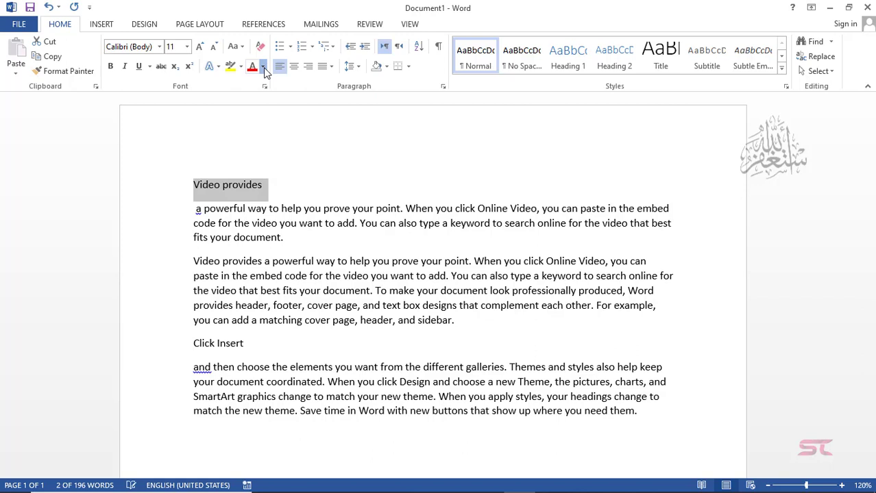
{"action": "left_click", "coordinate": [265, 69]}
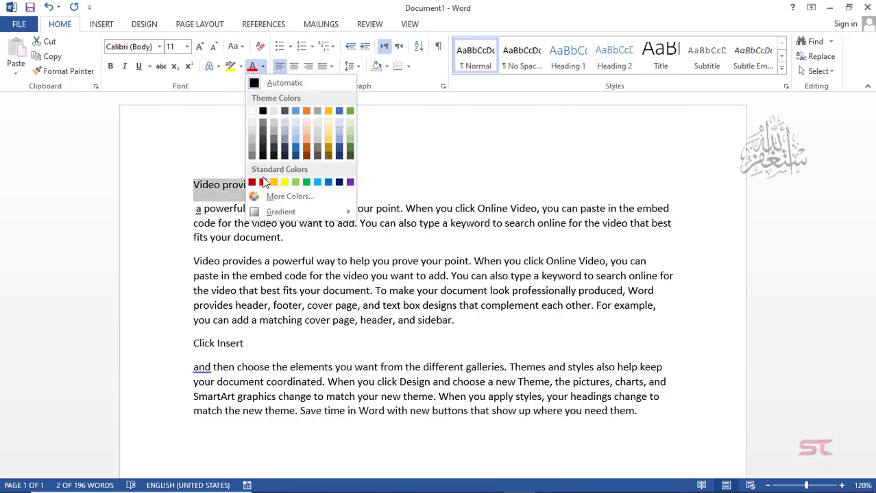
{"action": "left_click", "coordinate": [263, 182]}
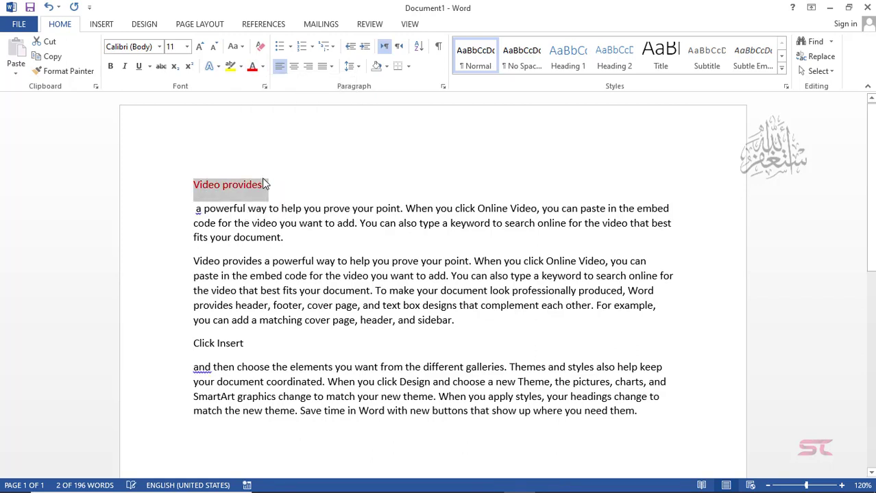
Enlarge the "Video provides" heading to font size 20
{"action": "left_click", "coordinate": [200, 47]}
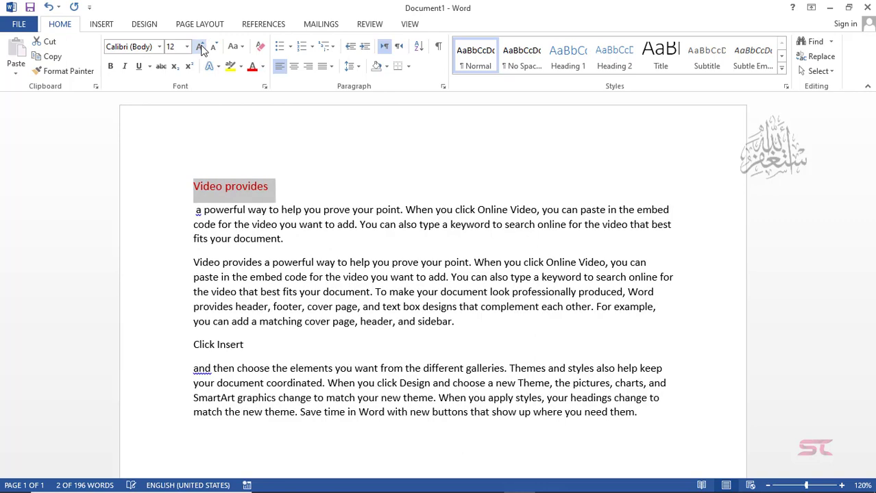
{"action": "left_click", "coordinate": [200, 47]}
{"action": "left_click", "coordinate": [200, 47]}
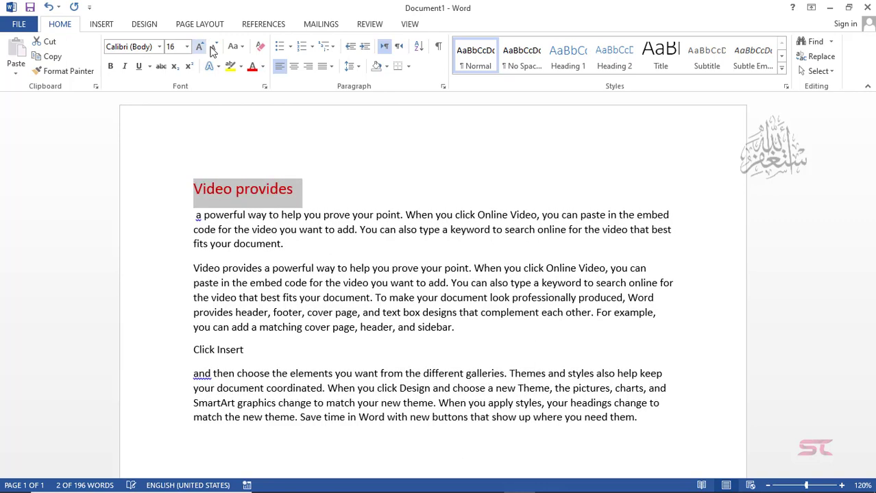
{"action": "left_click", "coordinate": [213, 47]}
{"action": "left_click", "coordinate": [201, 47]}
{"action": "left_click", "coordinate": [187, 48]}
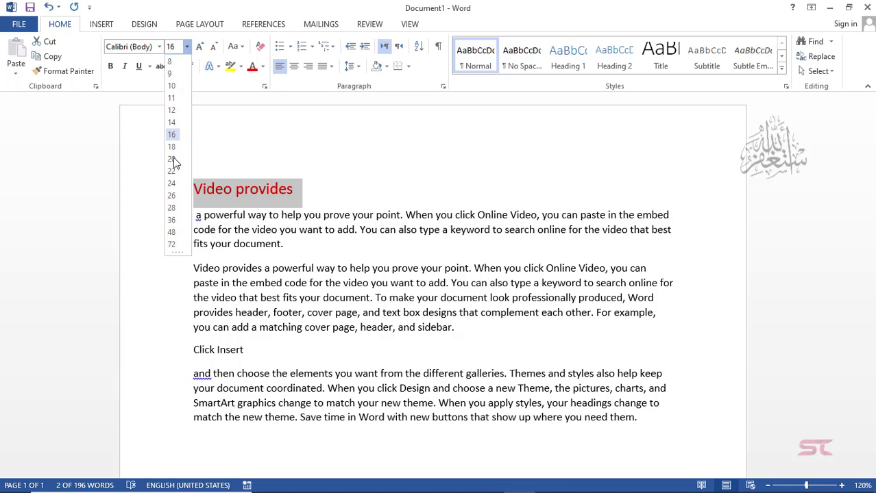
{"action": "left_click", "coordinate": [172, 159]}
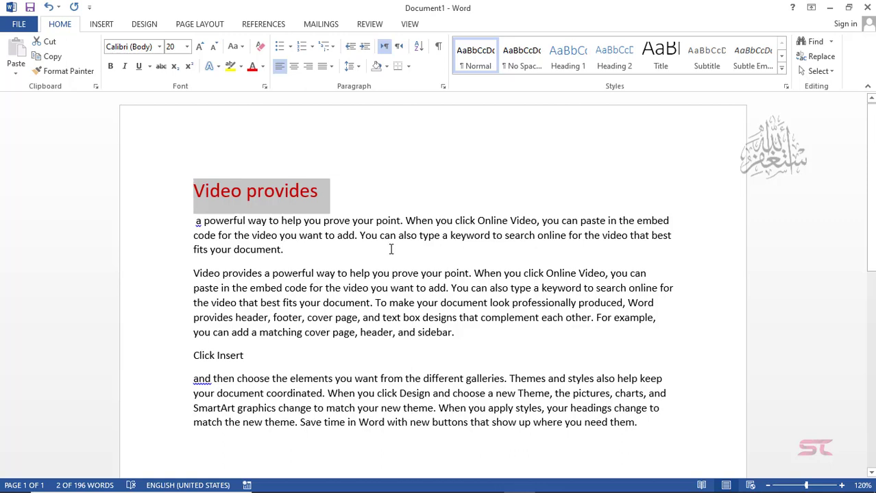
Grow and shrink the "Video provides" heading repeatedly in one-point increments, ending at font size 20
{"action": "key", "text": "ctrl+bracketright"}
{"action": "key", "text": "ctrl+bracketright"}
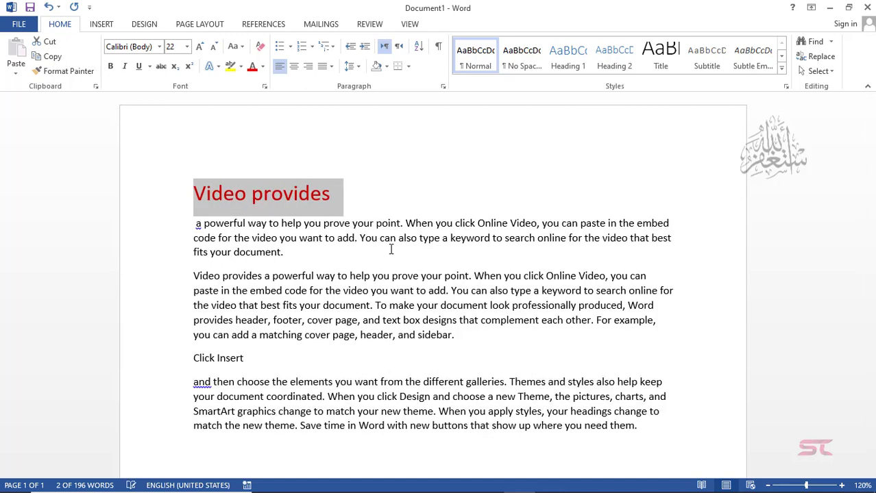
{"action": "key", "text": "ctrl+bracketright"}
{"action": "key", "text": "ctrl+bracketright"}
{"action": "key", "text": "ctrl+bracketleft"}
{"action": "key", "text": "ctrl+bracketleft"}
{"action": "key", "text": "ctrl+bracketleft"}
{"action": "key", "text": "ctrl+bracketleft"}
{"action": "key", "text": "ctrl+bracketleft"}
{"action": "key", "text": "ctrl+bracketleft"}
{"action": "key", "text": "ctrl+bracketright"}
{"action": "key", "text": "ctrl+bracketright"}
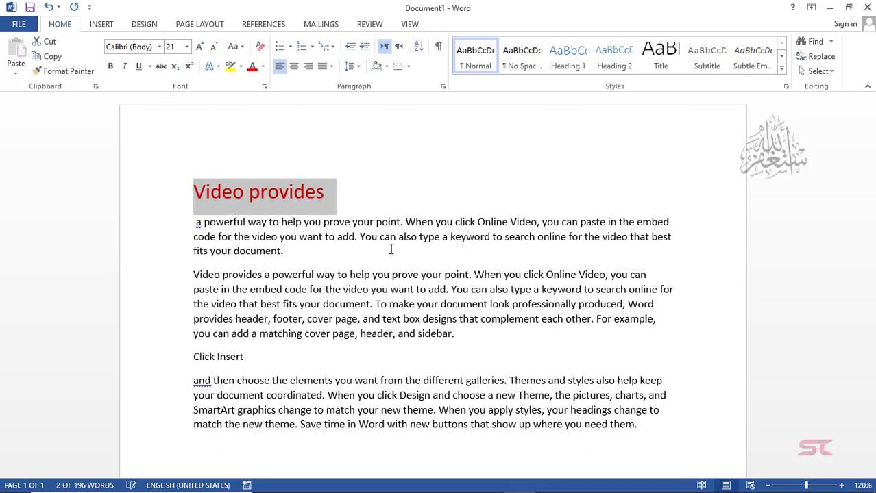
{"action": "key", "text": "ctrl+bracketleft"}
{"action": "key", "text": "ctrl+bracketright"}
{"action": "key", "text": "ctrl+bracketright"}
{"action": "key", "text": "ctrl+bracketright"}
{"action": "key", "text": "ctrl+bracketleft"}
{"action": "key", "text": "ctrl+bracketleft"}
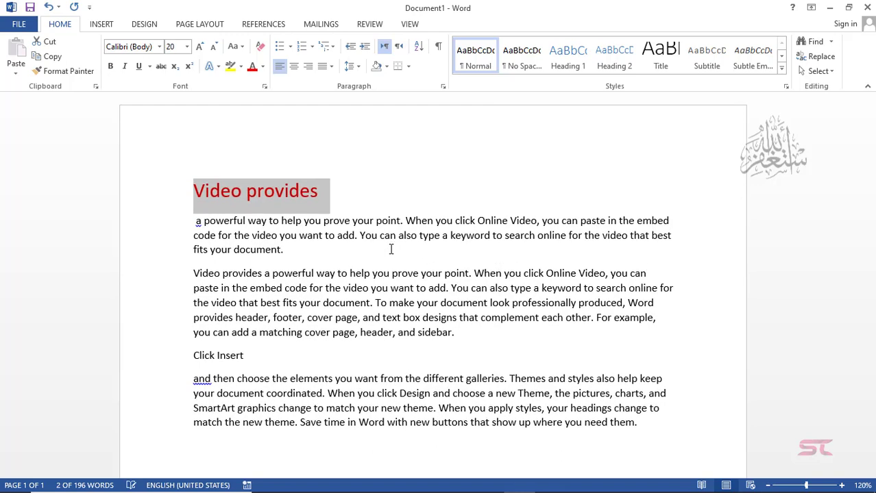
{"action": "key", "text": "ctrl+bracketright"}
{"action": "key", "text": "ctrl+bracketright"}
{"action": "key", "text": "ctrl+bracketleft"}
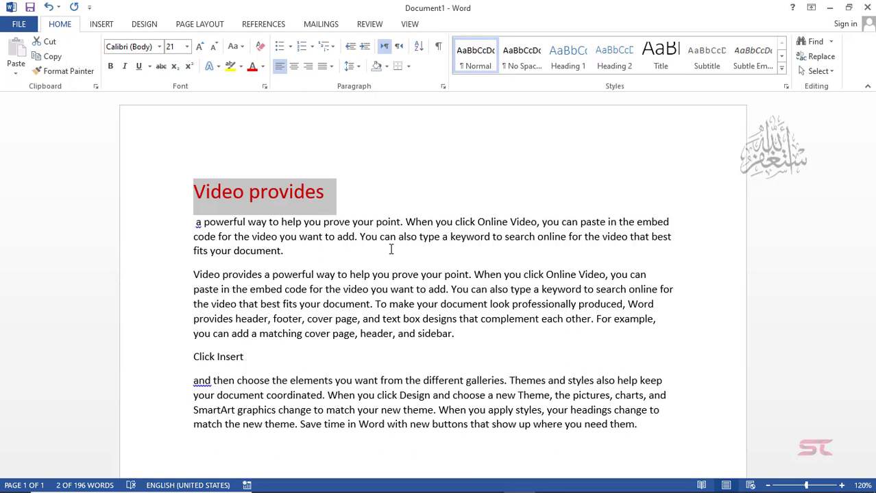
{"action": "key", "text": "ctrl+bracketright"}
{"action": "key", "text": "ctrl+bracketright"}
{"action": "key", "text": "ctrl+bracketright"}
{"action": "key", "text": "ctrl+bracketright"}
{"action": "key", "text": "ctrl+bracketright"}
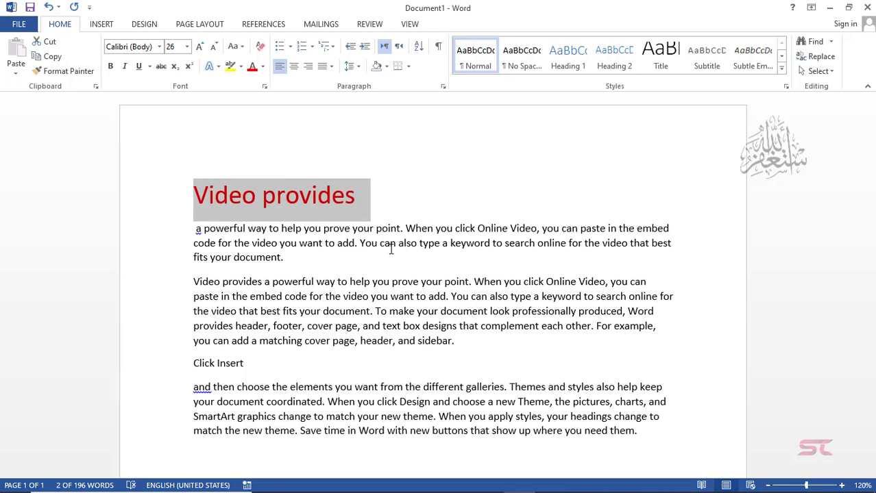
{"action": "key", "text": "ctrl+bracketleft"}
{"action": "key", "text": "ctrl+bracketleft"}
{"action": "key", "text": "ctrl+bracketleft"}
{"action": "key", "text": "ctrl+bracketleft"}
{"action": "key", "text": "ctrl+bracketleft"}
{"action": "key", "text": "ctrl+bracketleft"}
{"action": "key", "text": "ctrl+bracketleft"}
{"action": "key", "text": "ctrl+bracketleft"}
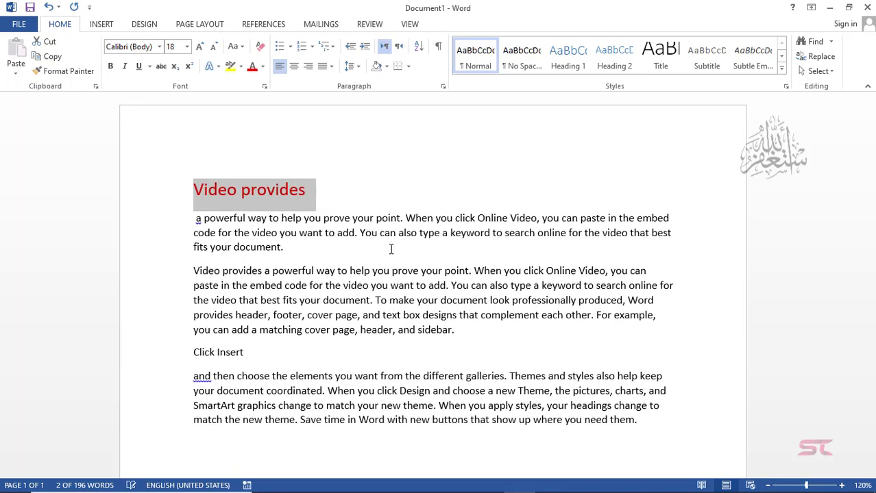
{"action": "key", "text": "ctrl+bracketright"}
{"action": "key", "text": "ctrl+bracketright"}
{"action": "key", "text": "ctrl+bracketright"}
{"action": "key", "text": "ctrl+bracketright"}
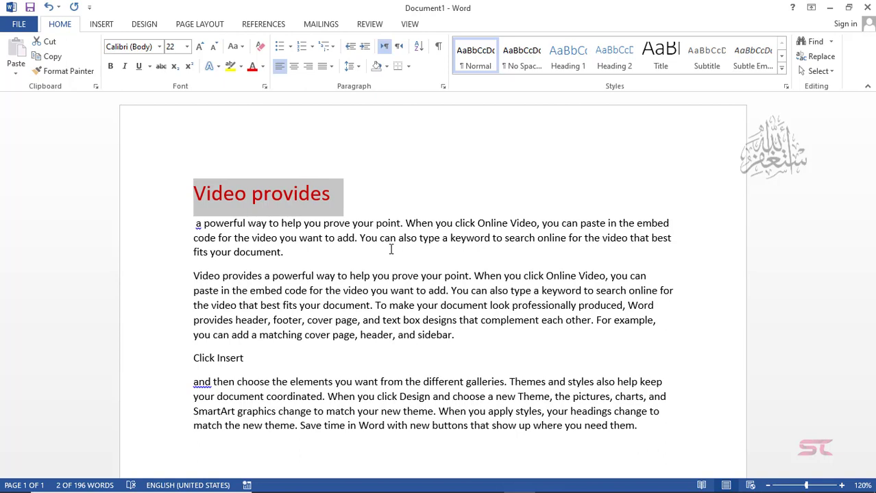
{"action": "key", "text": "ctrl+bracketleft"}
{"action": "key", "text": "ctrl+bracketleft"}
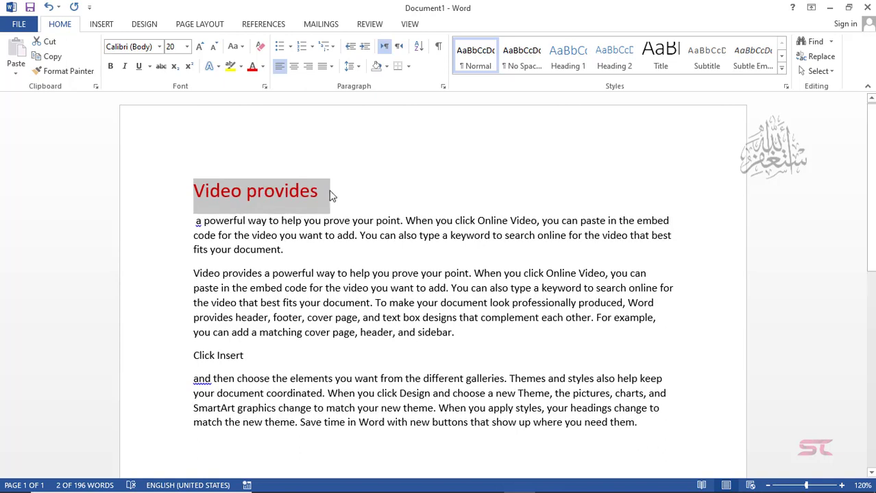
Change the font of the "Video provides" heading to Britannic Bold
{"action": "left_click", "coordinate": [158, 51]}
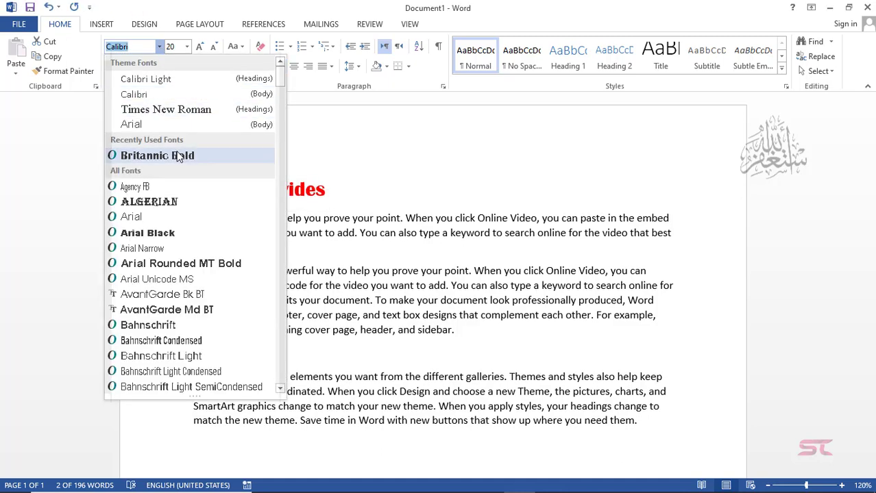
{"action": "key", "text": "Escape"}
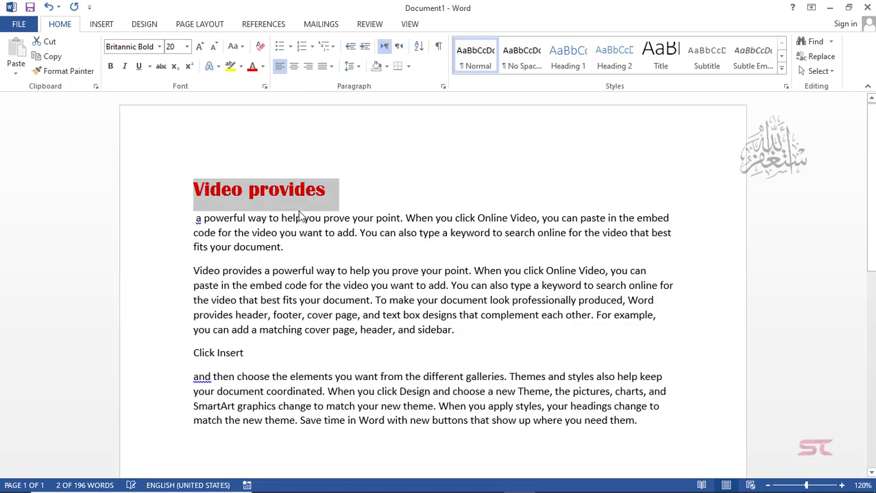
{"action": "left_click", "coordinate": [337, 193]}
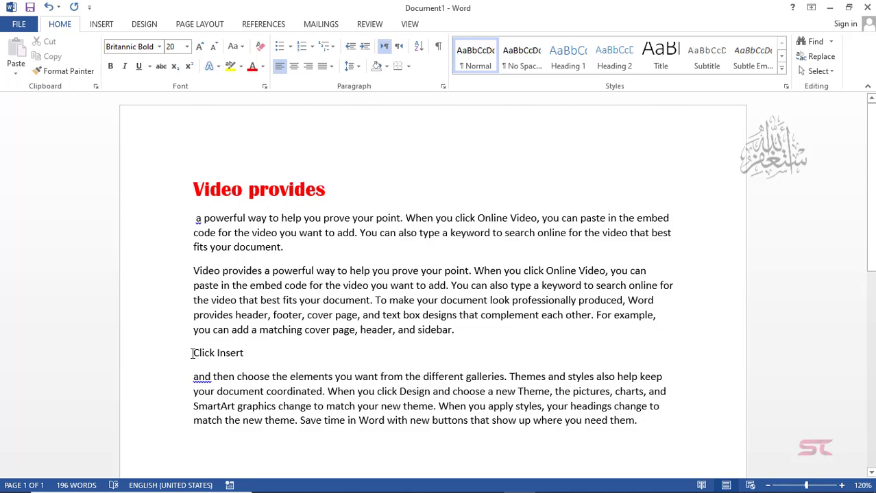
Copy the formatting of the "Video provides" heading onto the "Click Insert" line with Format Painter
{"action": "left_click_drag", "start_coordinate": [194, 353], "coordinate": [258, 357]}
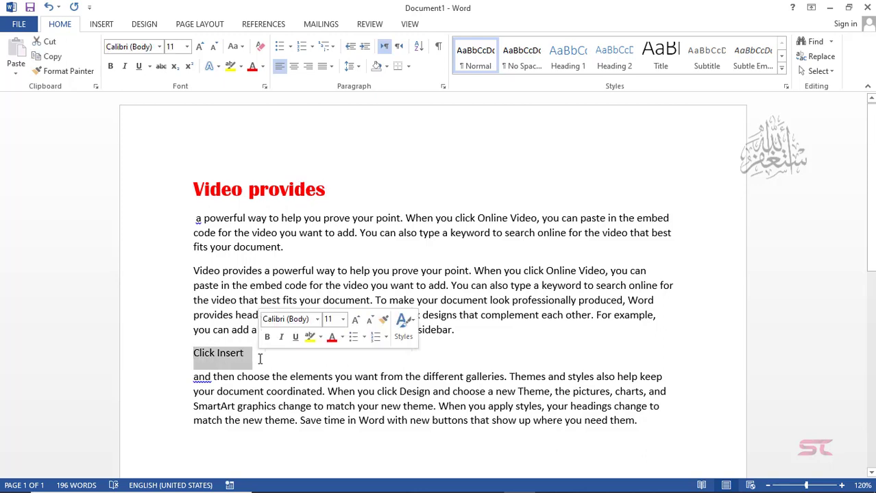
{"action": "left_click", "coordinate": [329, 190]}
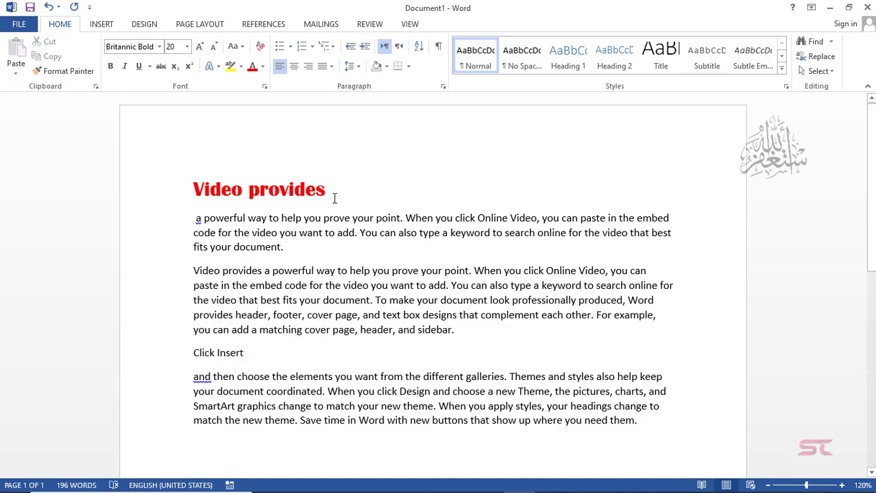
{"action": "left_click_drag", "start_coordinate": [337, 198], "coordinate": [166, 186]}
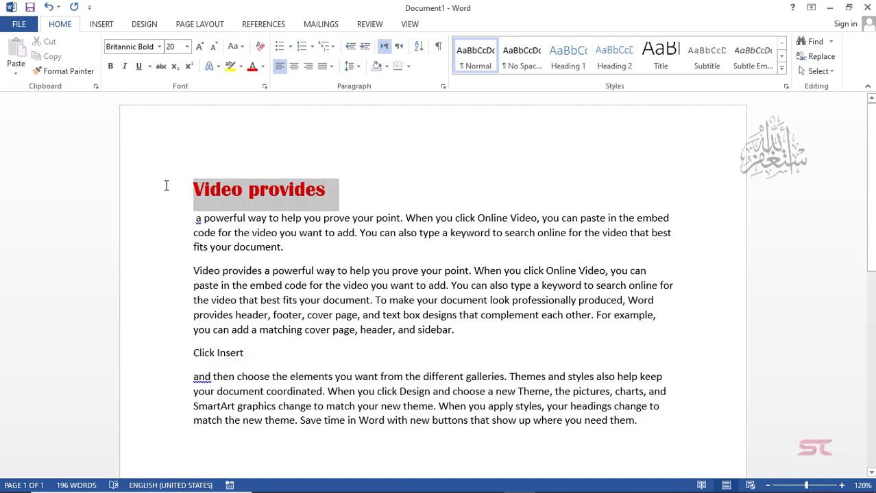
{"action": "left_click", "coordinate": [69, 74]}
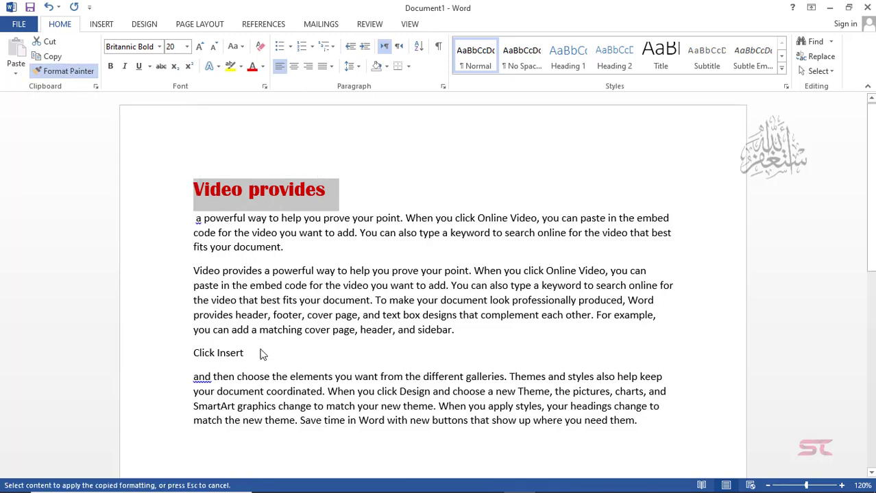
{"action": "left_click_drag", "start_coordinate": [244, 354], "coordinate": [191, 357]}
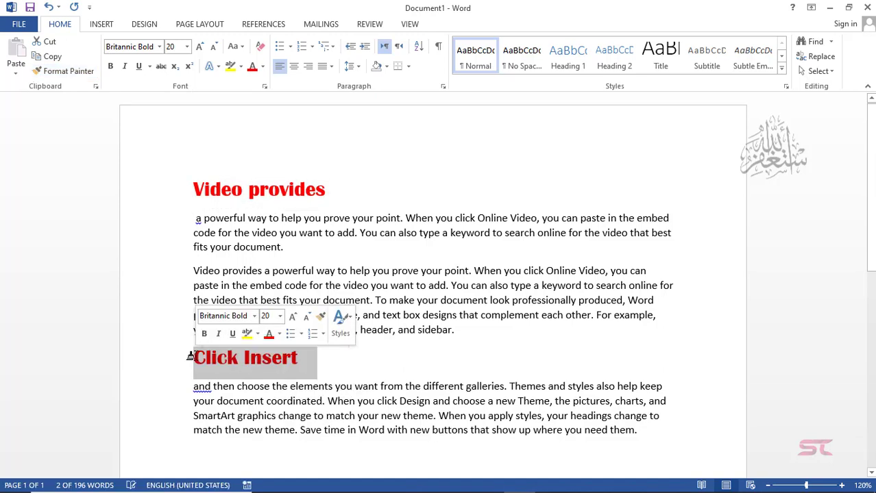
Split "Video provides" onto its own line from the start of the second body paragraph
{"action": "left_click", "coordinate": [357, 194]}
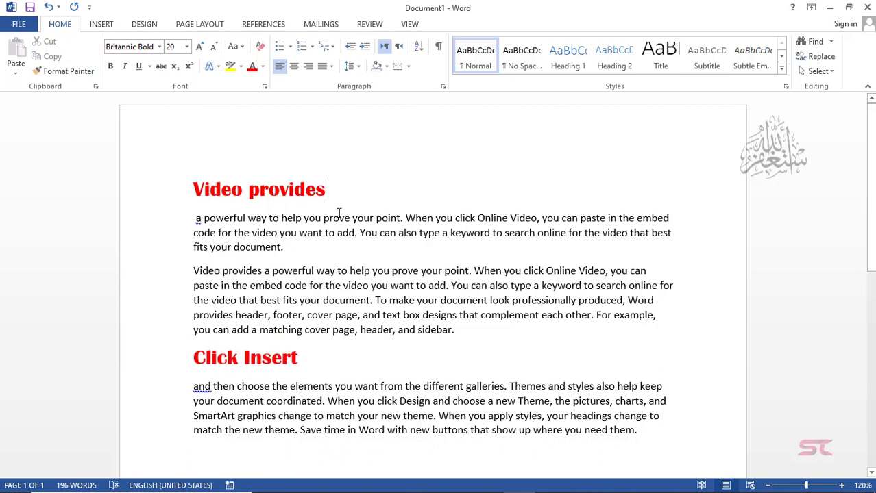
{"action": "left_click", "coordinate": [263, 271]}
{"action": "key", "text": "Return"}
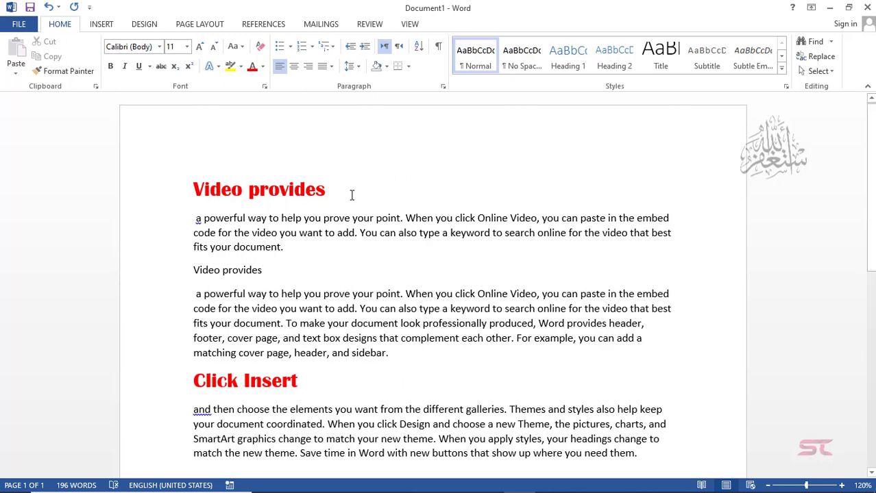
Copy the formatting of the first "Video provides" heading onto the second "Video provides" line with Format Painter
{"action": "left_click_drag", "start_coordinate": [339, 192], "coordinate": [179, 174]}
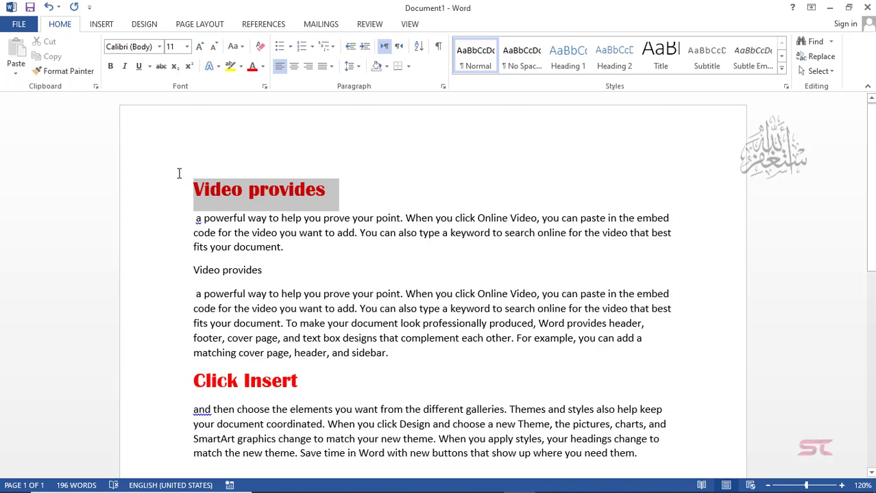
{"action": "left_click", "coordinate": [74, 75]}
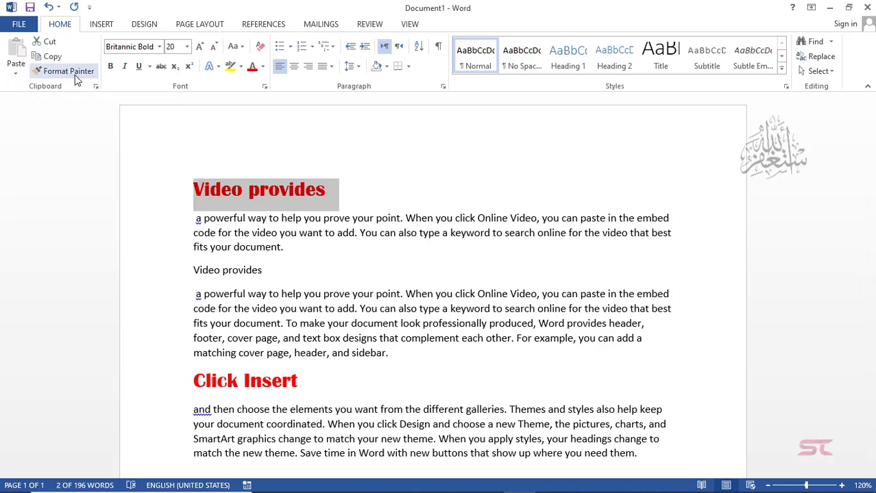
{"action": "left_click_drag", "start_coordinate": [268, 272], "coordinate": [180, 274]}
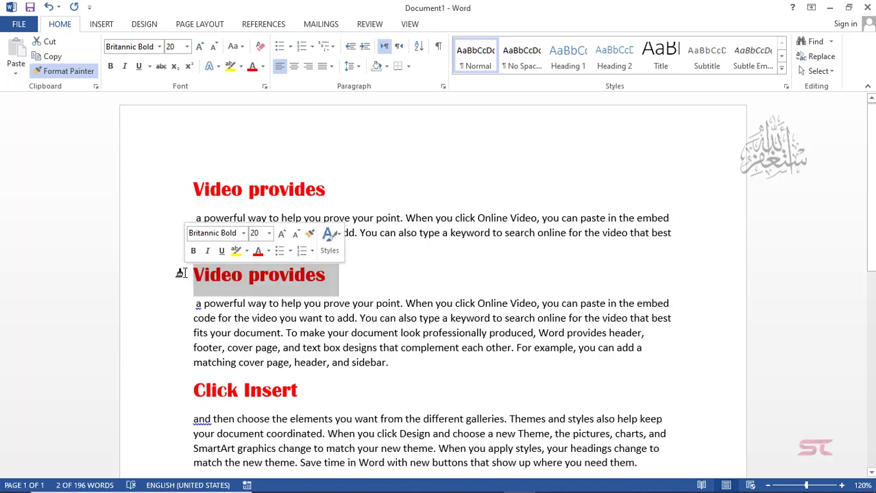
{"action": "left_click", "coordinate": [388, 279]}
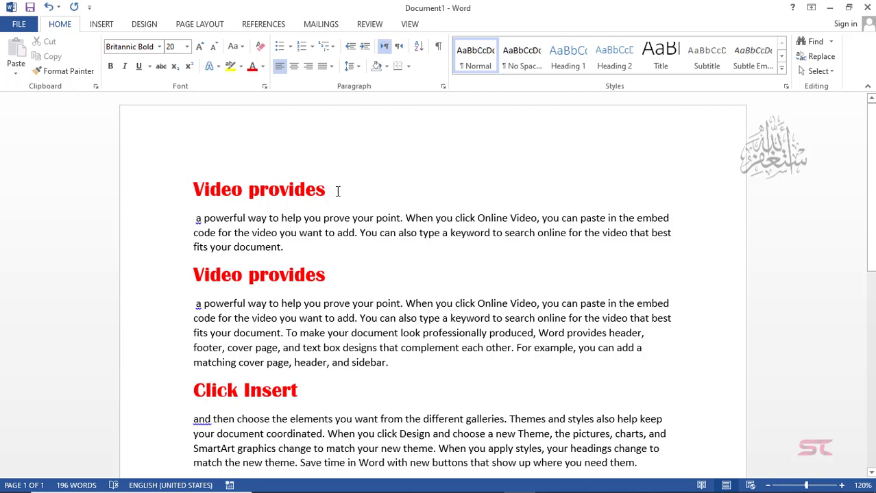
Clear all formatting from the first "Video provides" heading
{"action": "left_click_drag", "start_coordinate": [337, 191], "coordinate": [192, 191]}
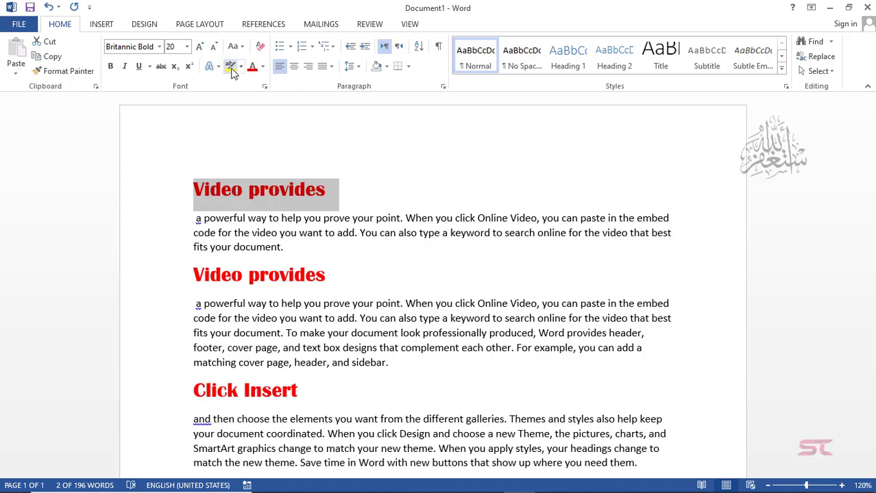
{"action": "left_click", "coordinate": [260, 48]}
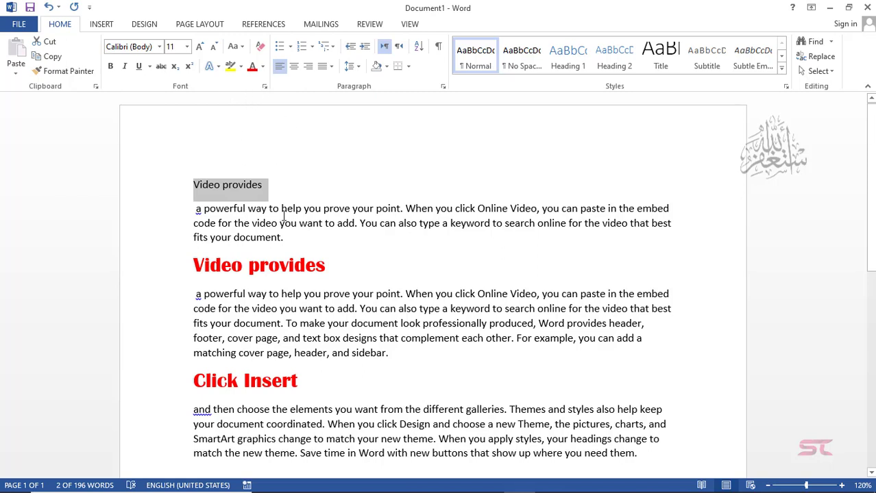
{"action": "left_click", "coordinate": [342, 267]}
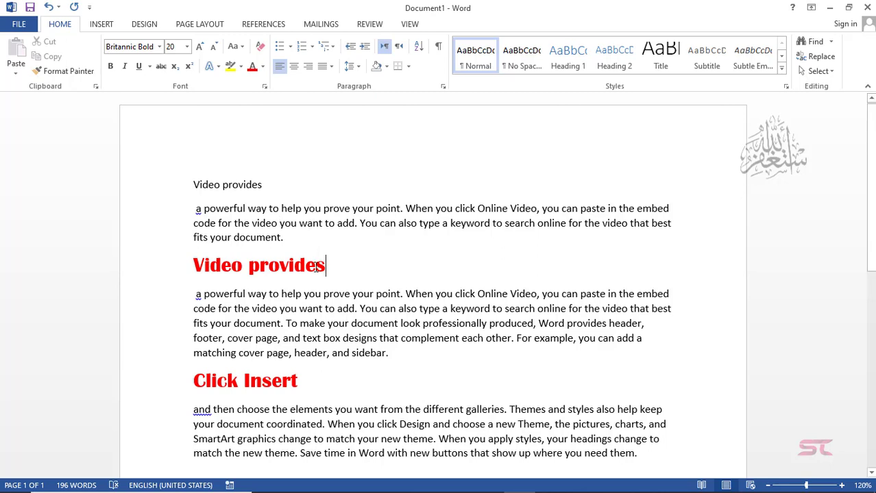
Change the case of the second "Video provides" heading to UPPERCASE and finally to Capitalize Each Word
{"action": "left_click_drag", "start_coordinate": [328, 269], "coordinate": [193, 270]}
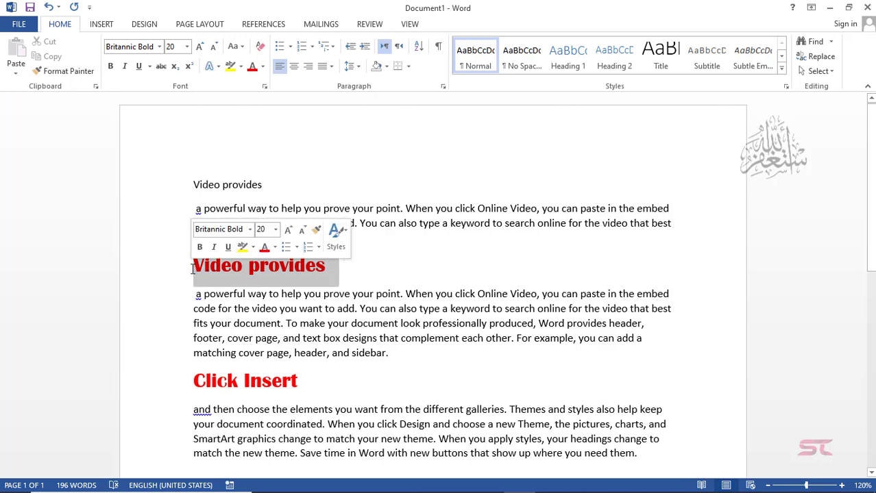
{"action": "left_click", "coordinate": [241, 48]}
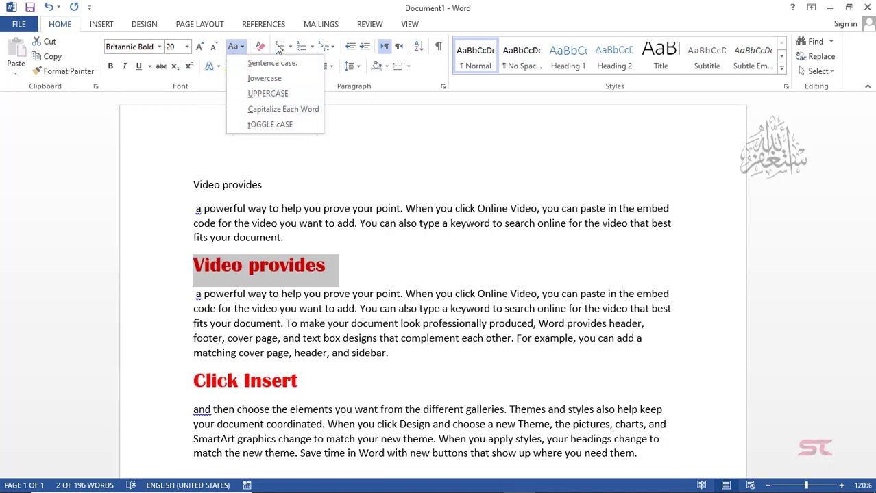
{"action": "left_click", "coordinate": [266, 94]}
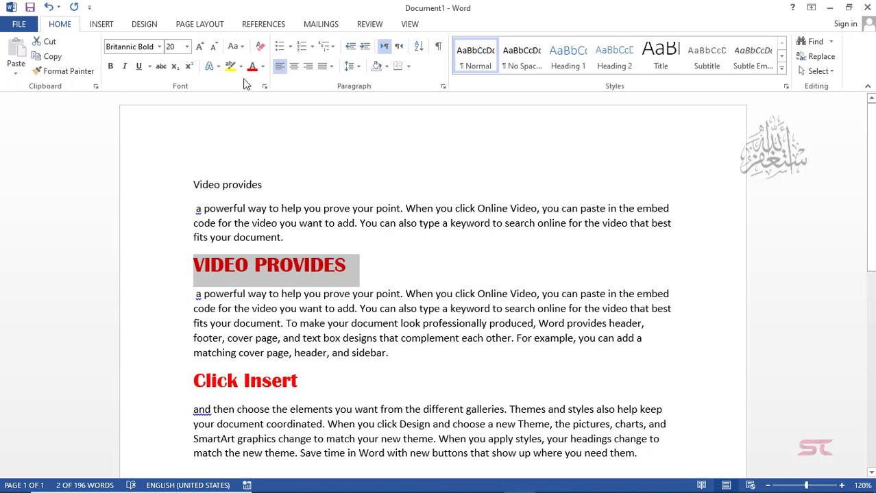
{"action": "left_click", "coordinate": [242, 48]}
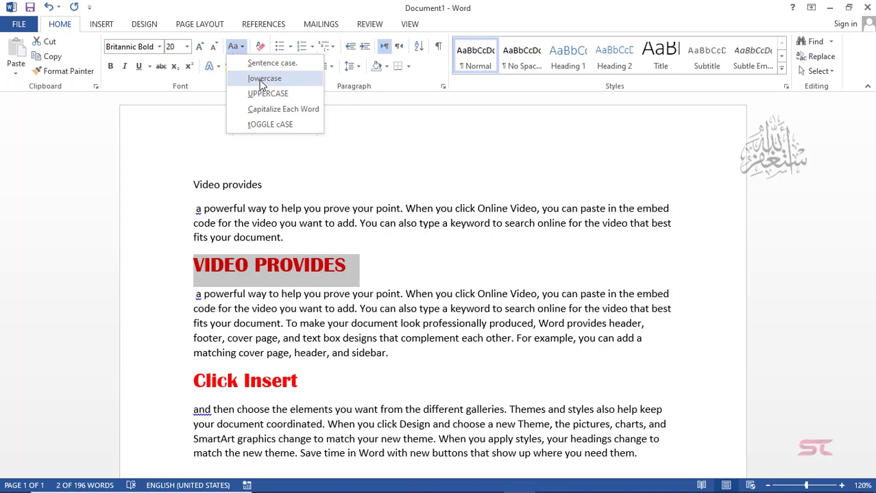
{"action": "left_click", "coordinate": [267, 111]}
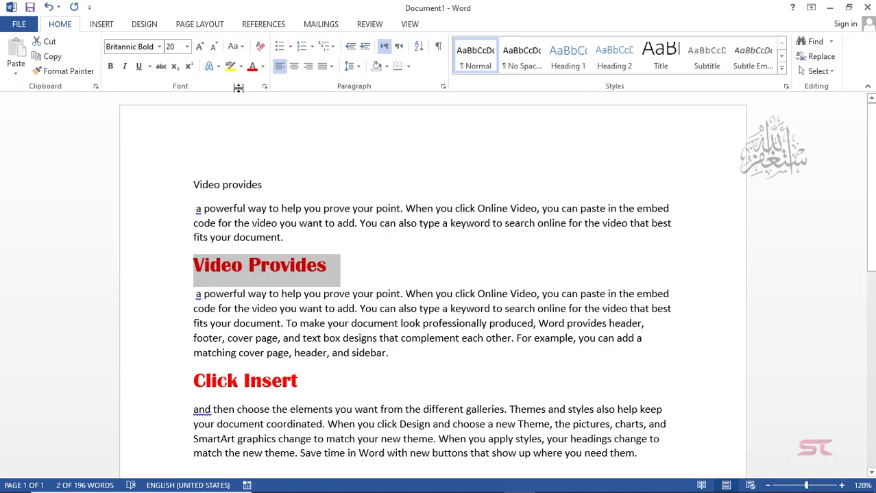
Cycle the second "Video Provides" heading through the letter cases, ending with each word capitalized
{"action": "left_click", "coordinate": [238, 48]}
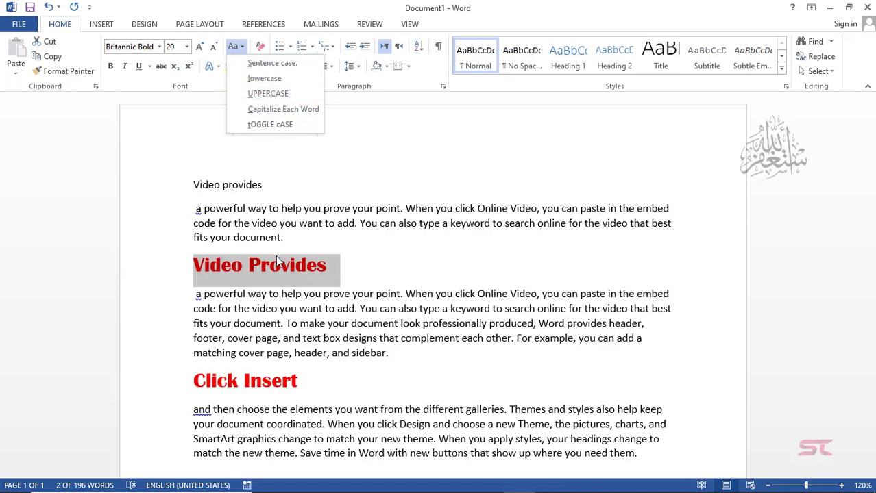
{"action": "left_click", "coordinate": [338, 265]}
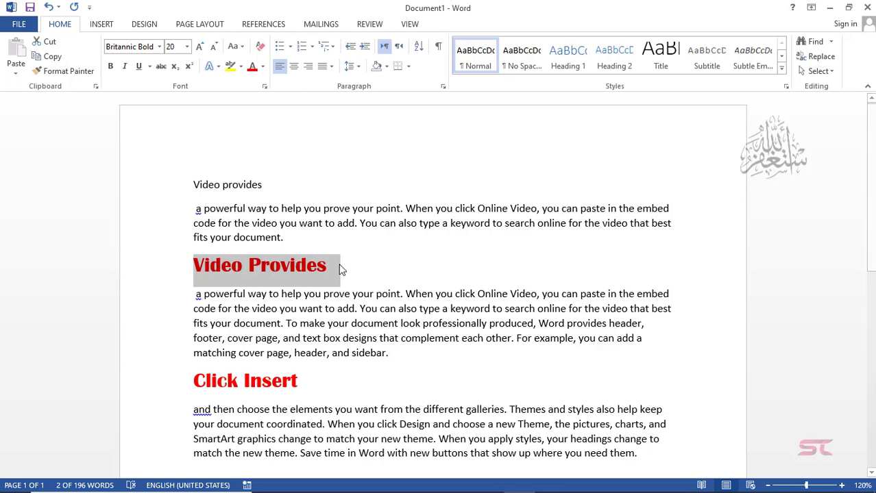
{"action": "key", "text": "shift+F3"}
{"action": "key", "text": "shift+F3"}
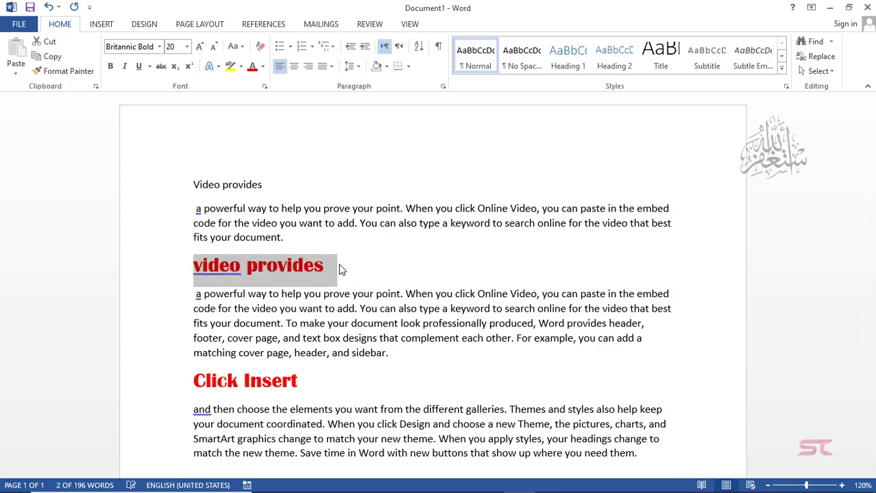
{"action": "key", "text": "shift+F3"}
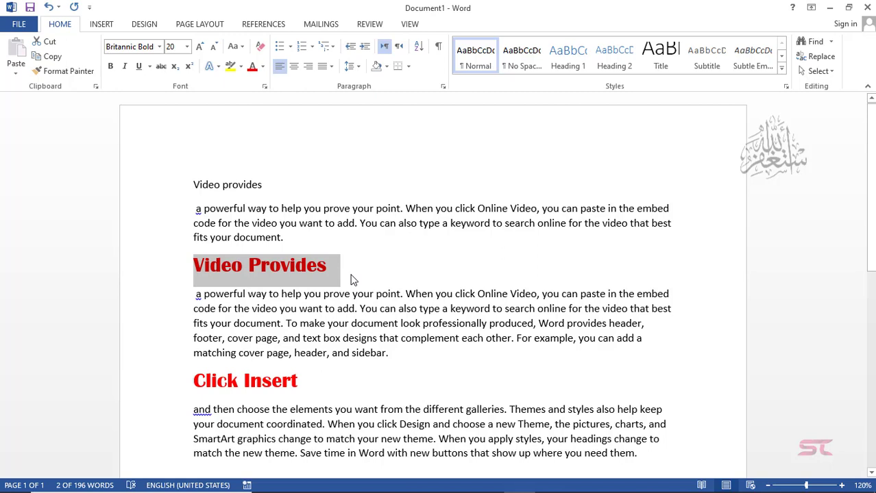
Apply the blue gradient text effect with reflection to the second "Video Provides" heading
{"action": "left_click", "coordinate": [219, 68]}
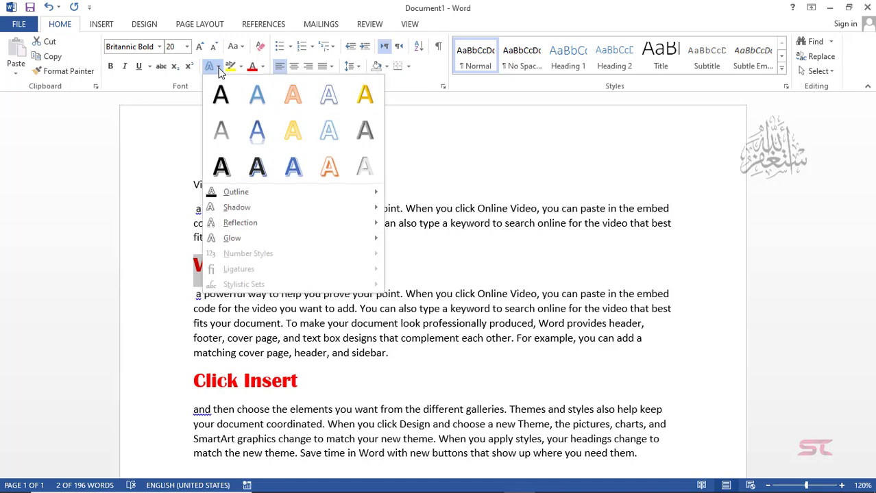
{"action": "left_click", "coordinate": [257, 137]}
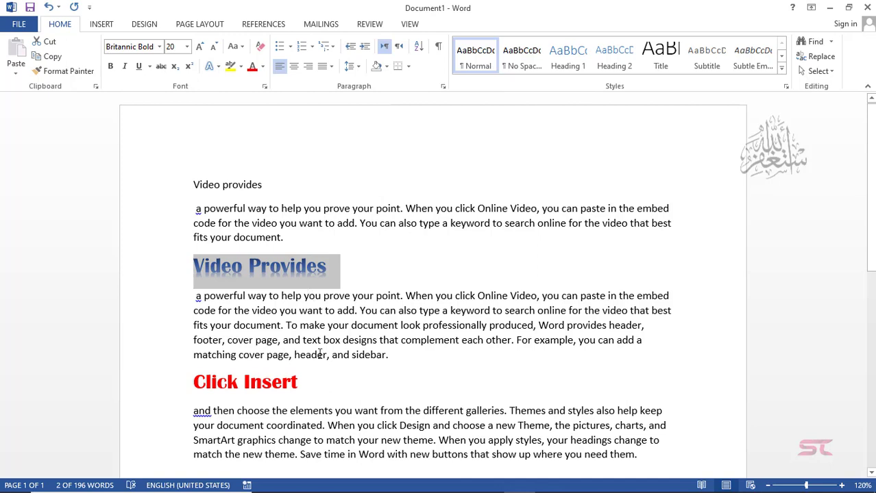
Apply the white text effect with an orange outline to the "Click Insert" heading
{"action": "left_click_drag", "start_coordinate": [329, 381], "coordinate": [172, 385]}
{"action": "left_click", "coordinate": [209, 66]}
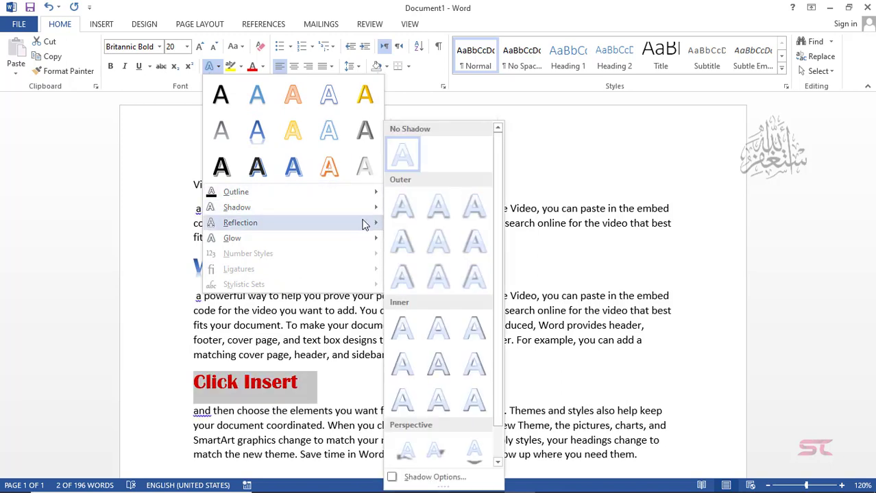
{"action": "mouse_move", "coordinate": [364, 224]}
{"action": "mouse_move", "coordinate": [364, 241]}
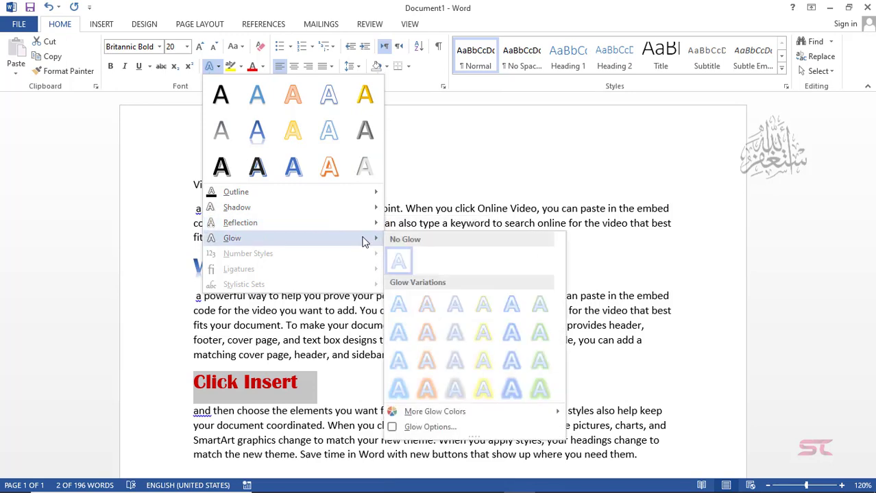
{"action": "left_click", "coordinate": [328, 167]}
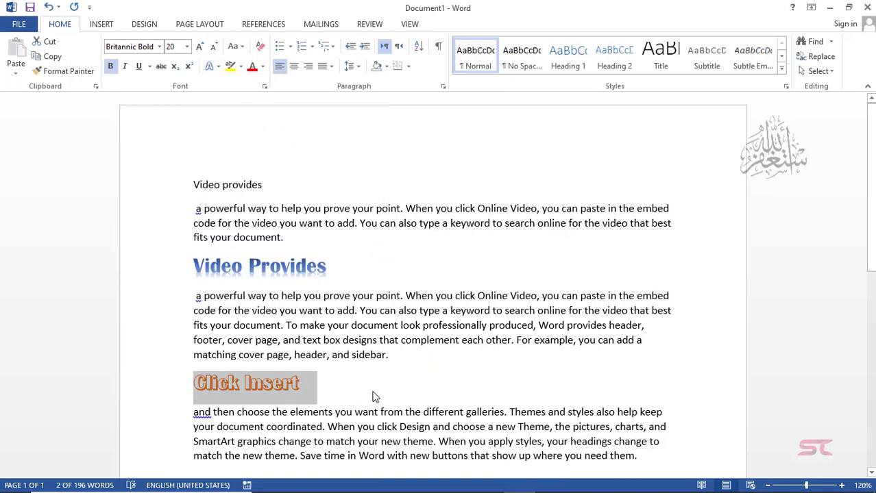
{"action": "left_click", "coordinate": [352, 390]}
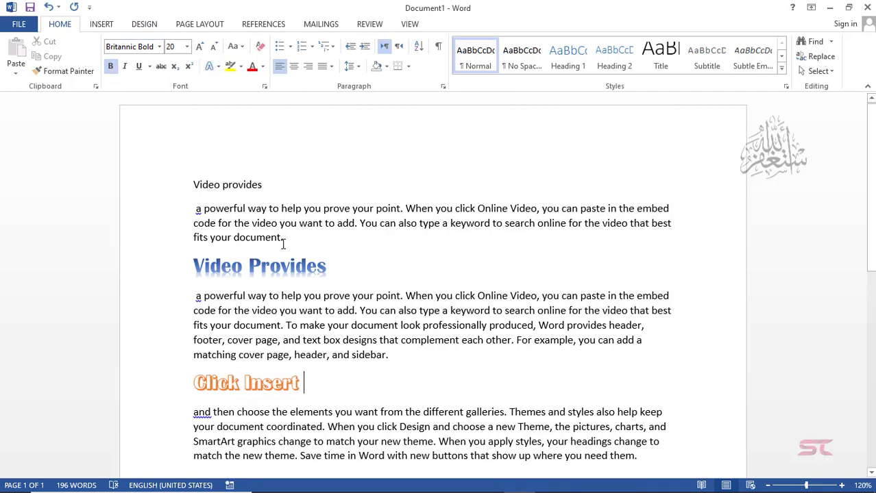
Delete the unformatted "Video provides" line and the paragraph below it at the start of the document
{"action": "left_click_drag", "start_coordinate": [287, 240], "coordinate": [160, 178]}
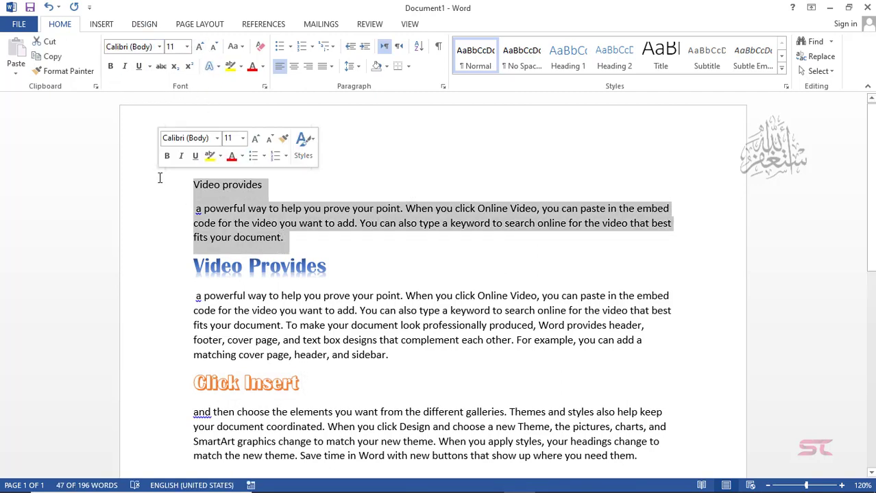
{"action": "key", "text": "Delete"}
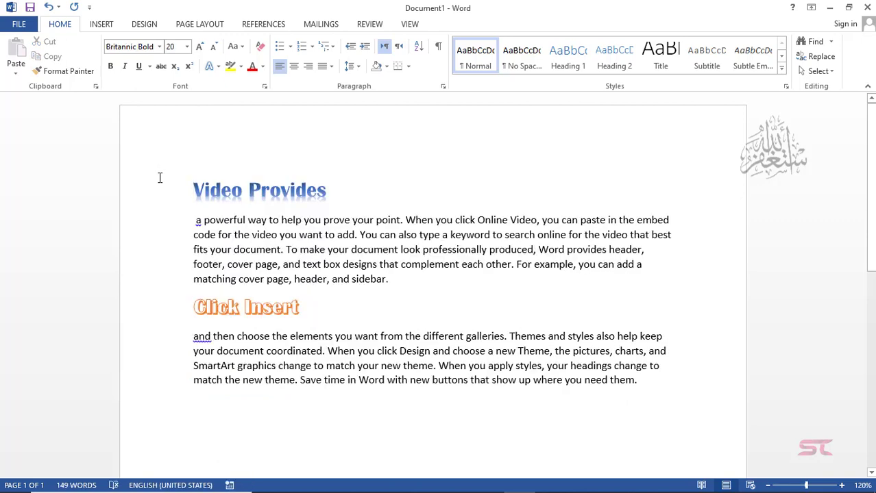
{"action": "left_click", "coordinate": [345, 193]}
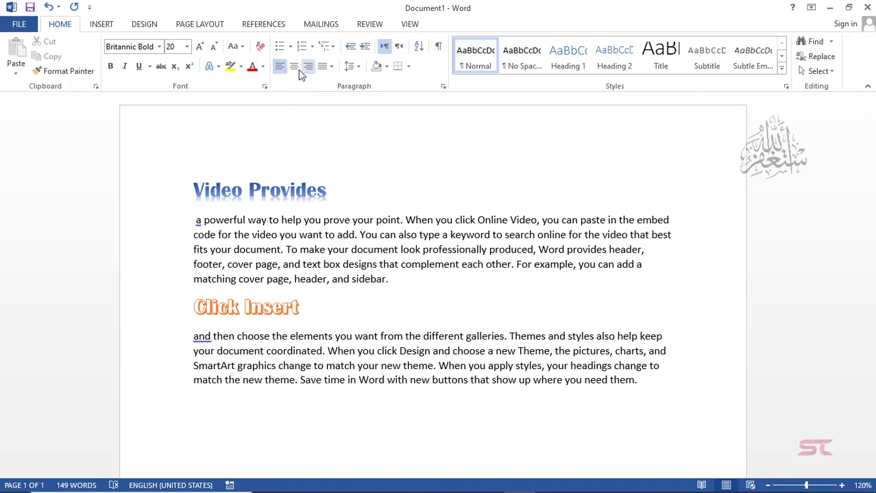
{"action": "left_click", "coordinate": [358, 68]}
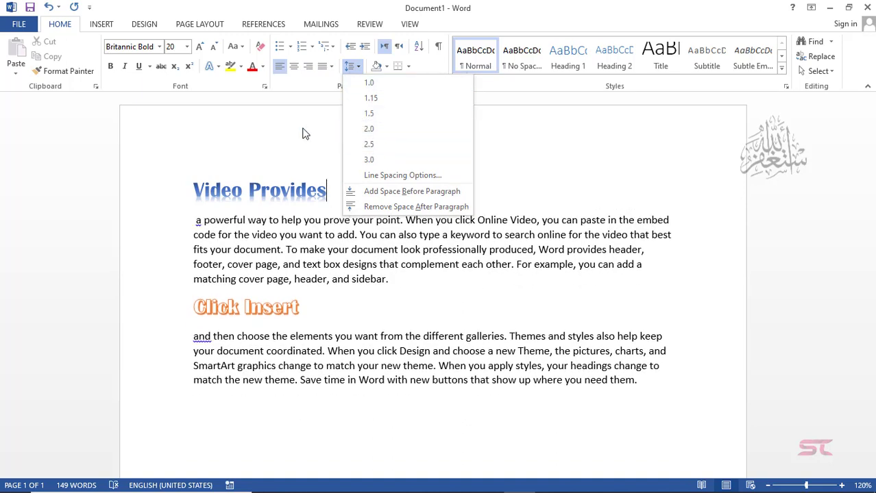
{"action": "left_click", "coordinate": [306, 134]}
Remove the space after the body paragraph under the "Video Provides" heading
{"action": "left_click_drag", "start_coordinate": [386, 280], "coordinate": [191, 221]}
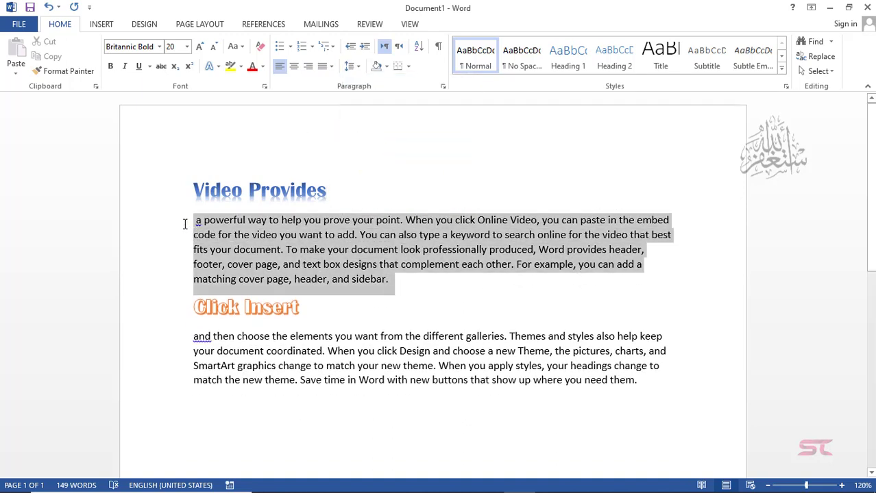
{"action": "left_click", "coordinate": [355, 66]}
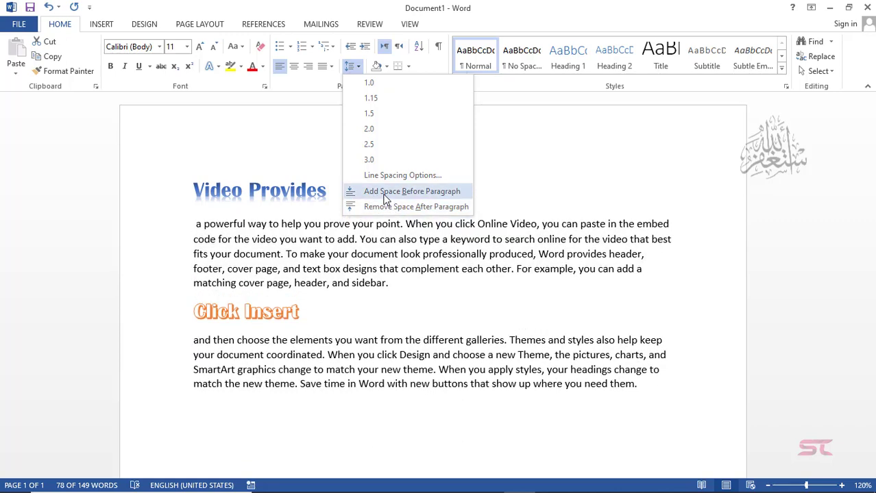
{"action": "left_click", "coordinate": [386, 208]}
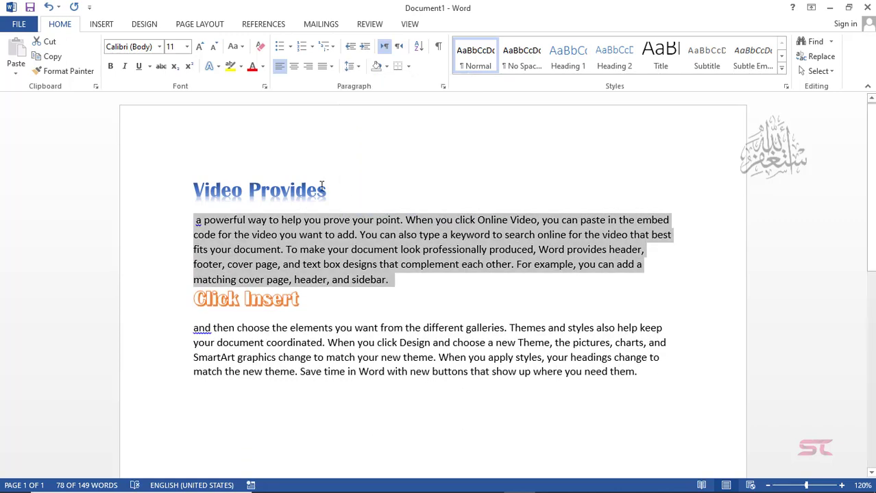
Add space before and after the body paragraph under the "Video Provides" heading
{"action": "left_click", "coordinate": [355, 66]}
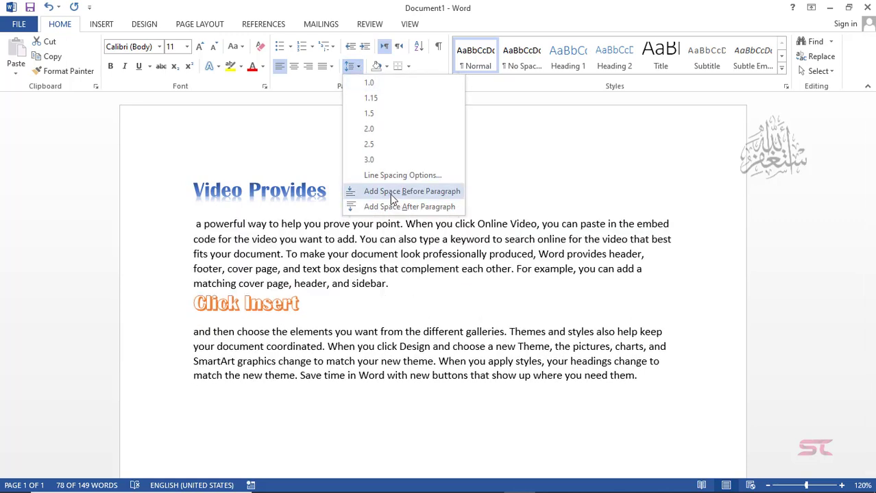
{"action": "left_click", "coordinate": [390, 193]}
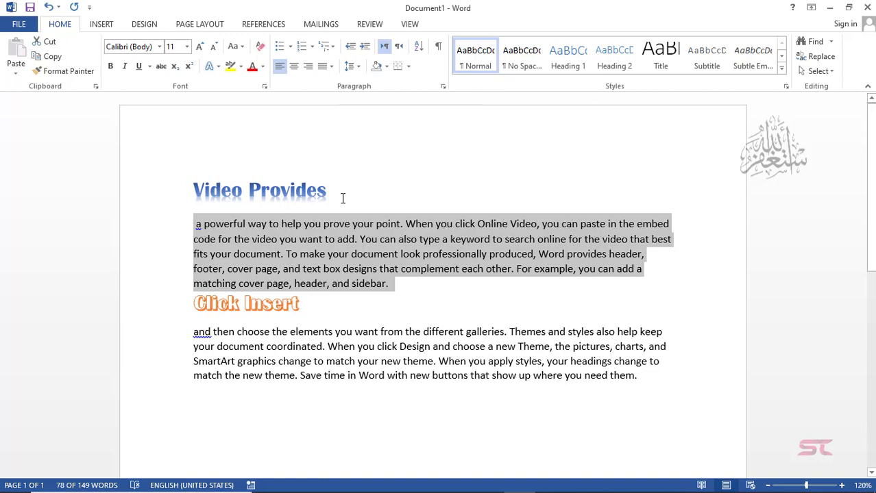
{"action": "left_click", "coordinate": [359, 67]}
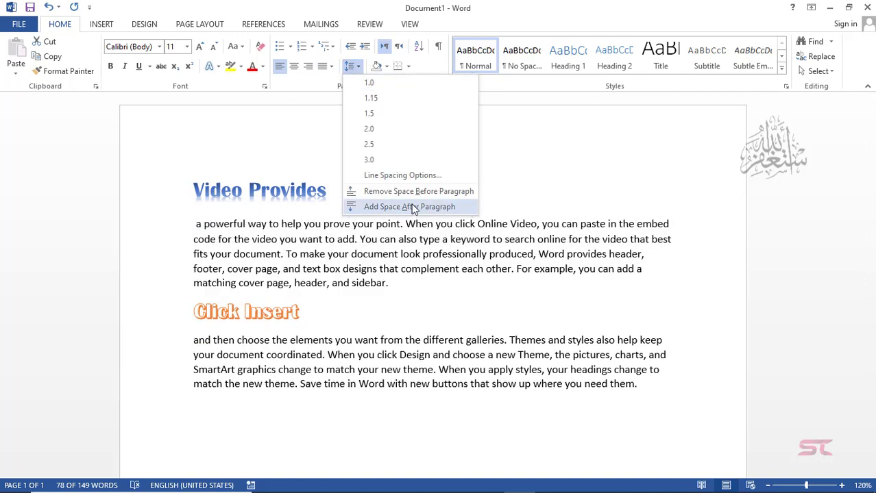
{"action": "left_click", "coordinate": [412, 208]}
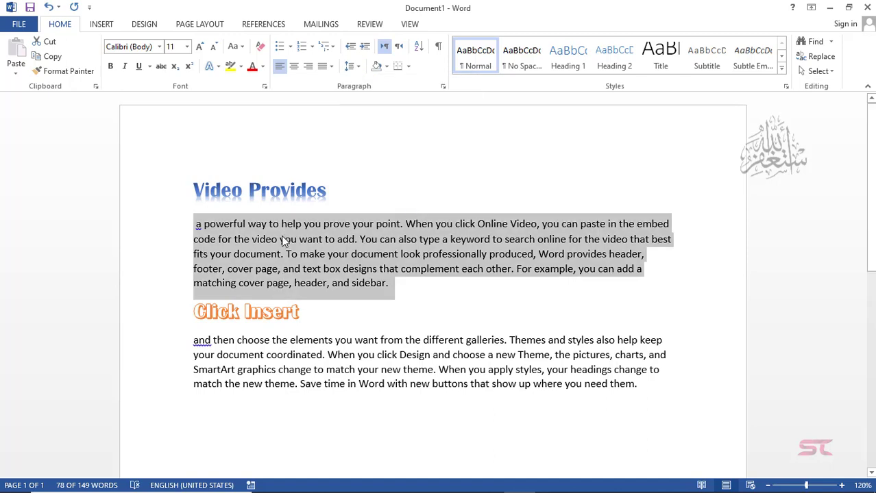
Remove the space before and after the body paragraph under the "Video Provides" heading
{"action": "left_click", "coordinate": [351, 65]}
{"action": "left_click", "coordinate": [377, 191]}
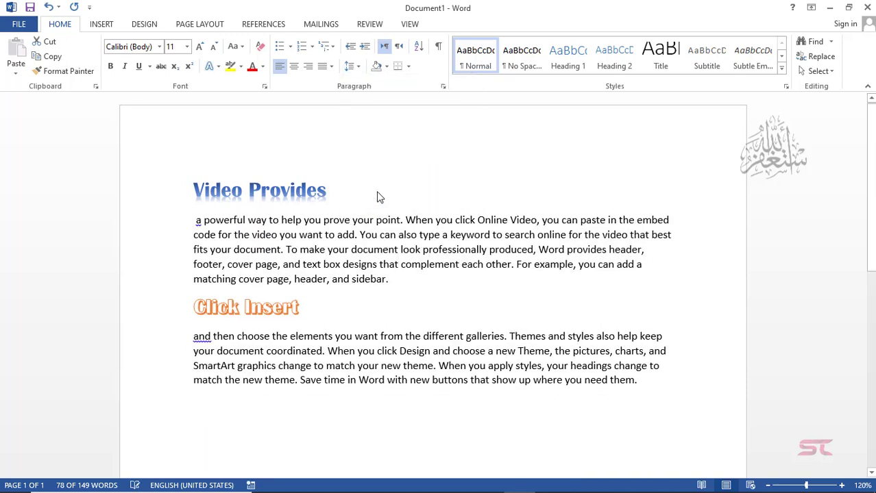
{"action": "left_click", "coordinate": [357, 66]}
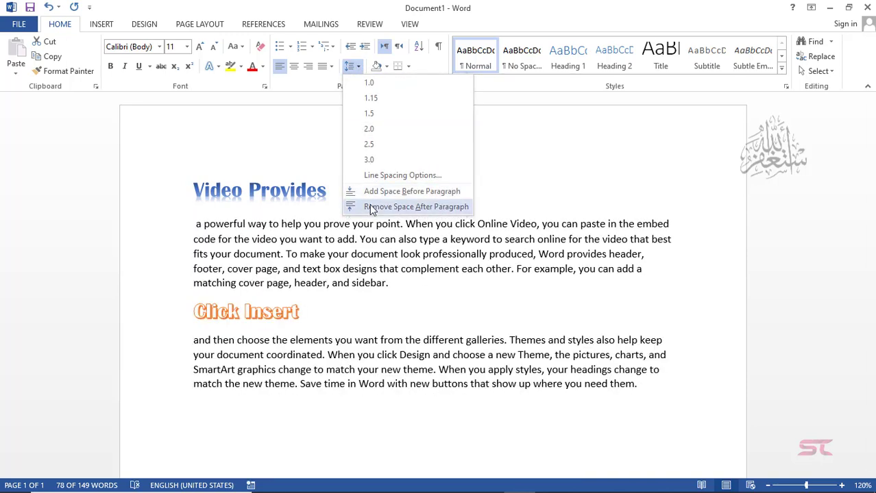
{"action": "left_click", "coordinate": [371, 204]}
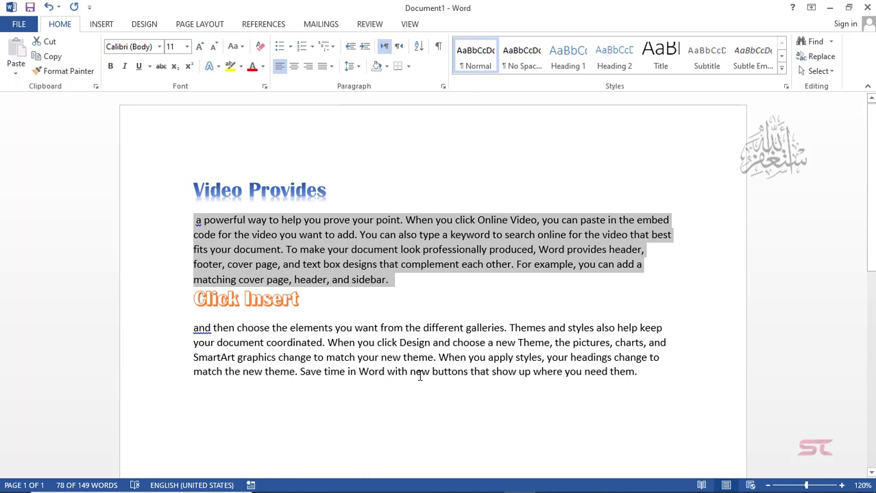
Switch the line spacing of the body paragraph under "Video Provides" to 1.5, to double and finally to single
{"action": "key", "text": "ctrl+5"}
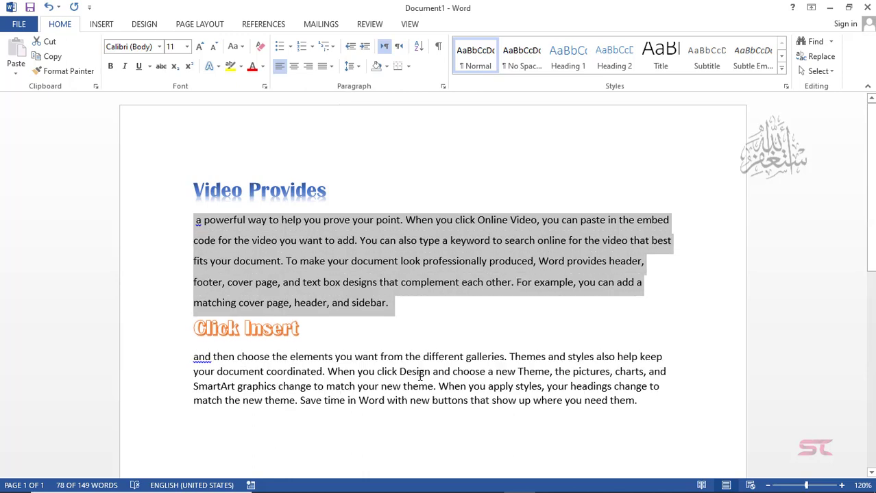
{"action": "key", "text": "ctrl+2"}
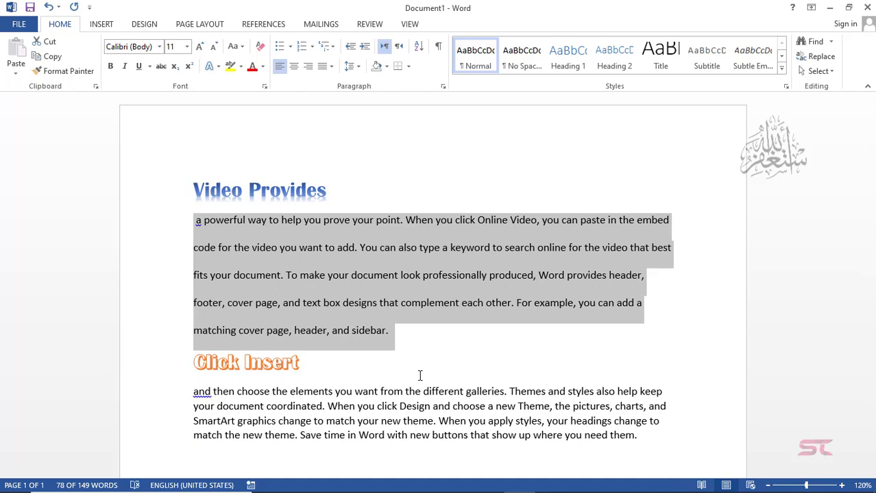
{"action": "key", "text": "ctrl+1"}
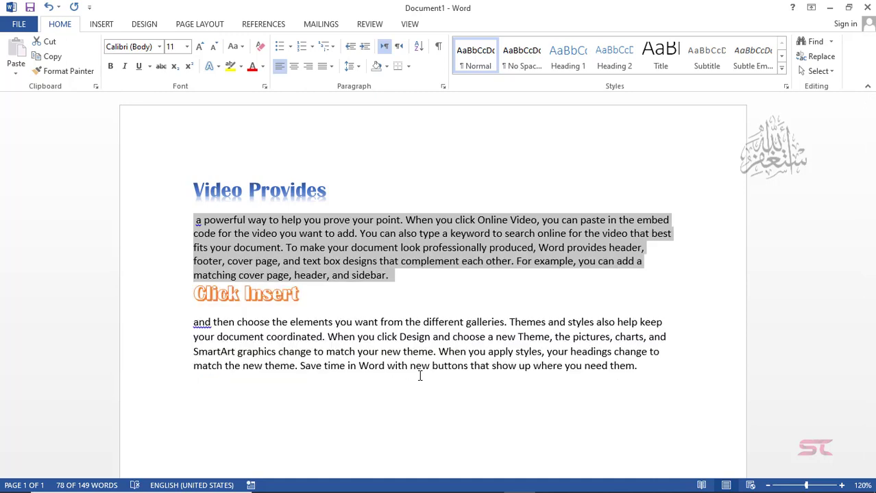
{"action": "left_click", "coordinate": [401, 284]}
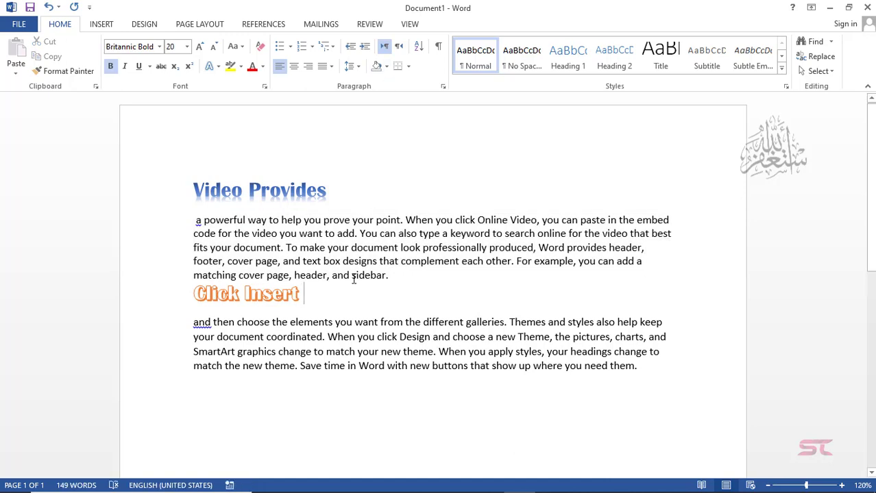
{"action": "left_click", "coordinate": [258, 395]}
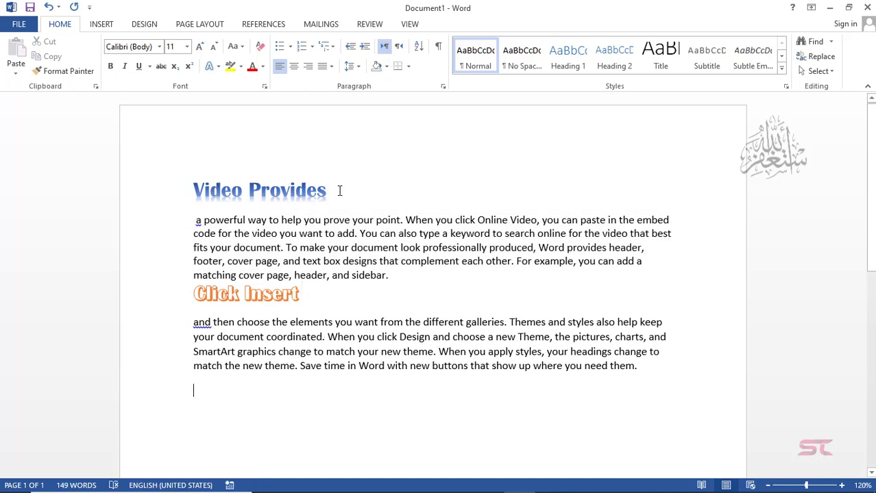
Align the "Video Provides" heading right, left and finally centred, and shade it black
{"action": "left_click_drag", "start_coordinate": [338, 193], "coordinate": [159, 178]}
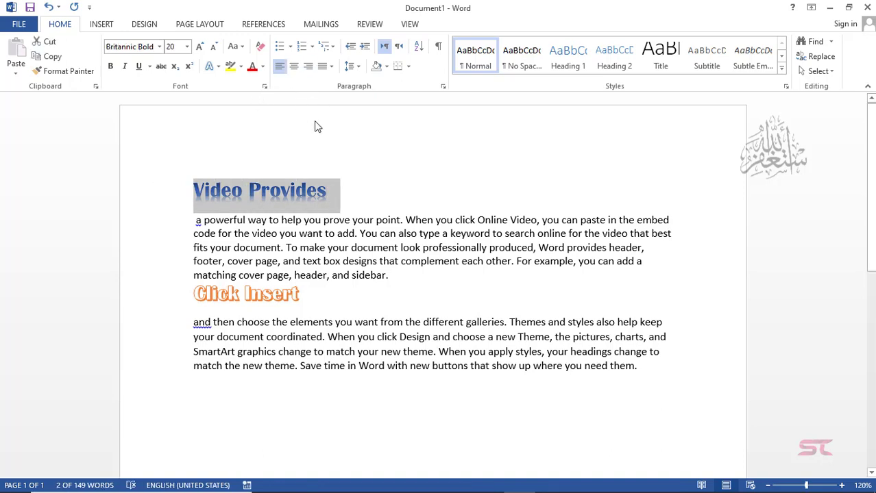
{"action": "key", "text": "ctrl+r"}
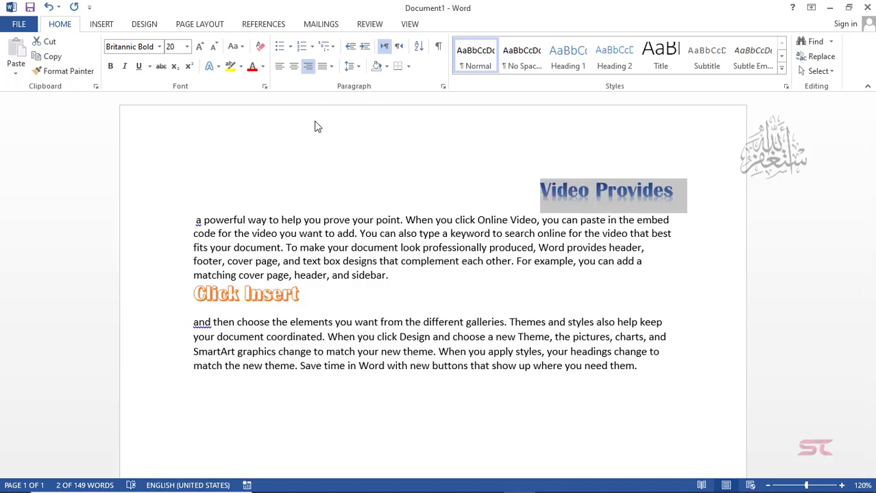
{"action": "key", "text": "ctrl+l"}
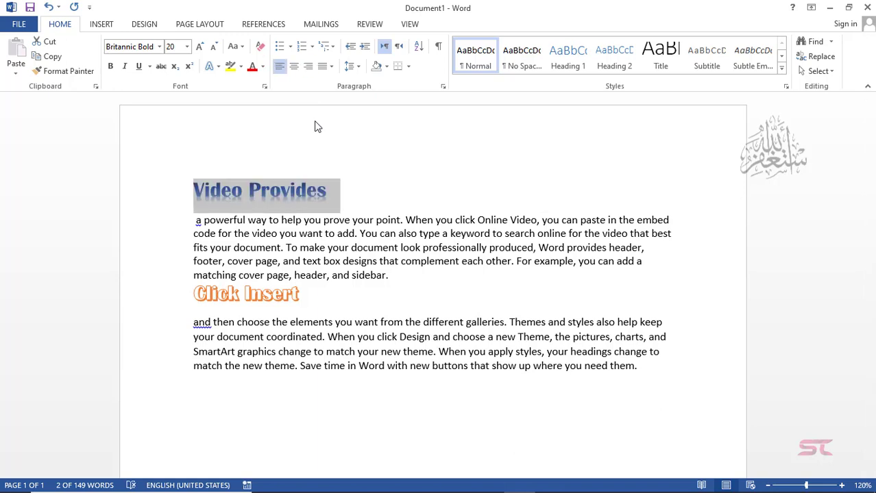
{"action": "key", "text": "ctrl+e"}
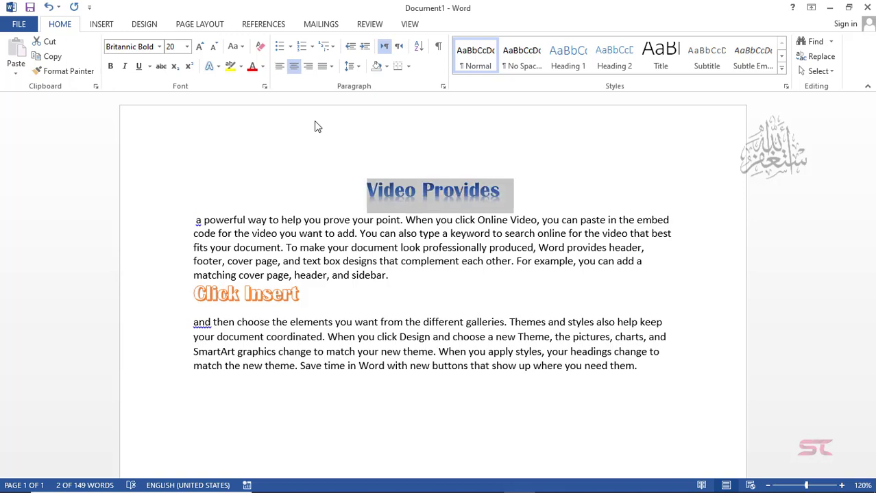
{"action": "left_click", "coordinate": [388, 67]}
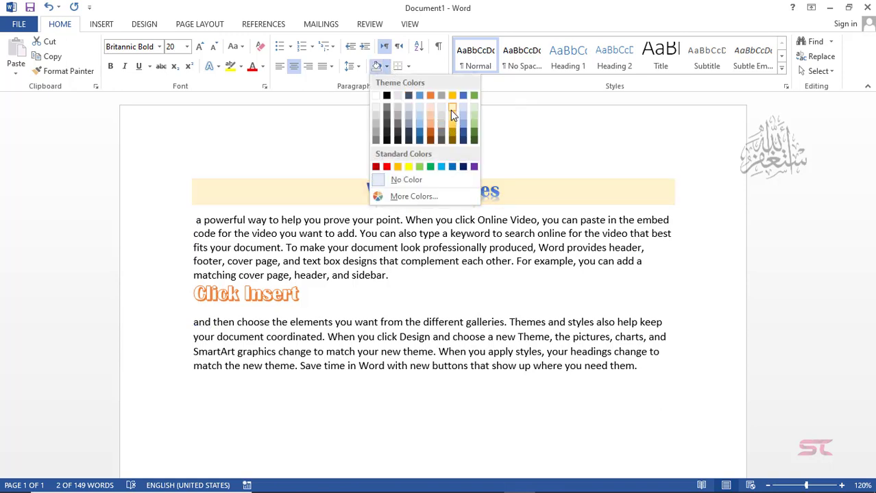
{"action": "left_click", "coordinate": [386, 142]}
Shade the "Click Insert" heading light gold and centre it
{"action": "left_click", "coordinate": [357, 304]}
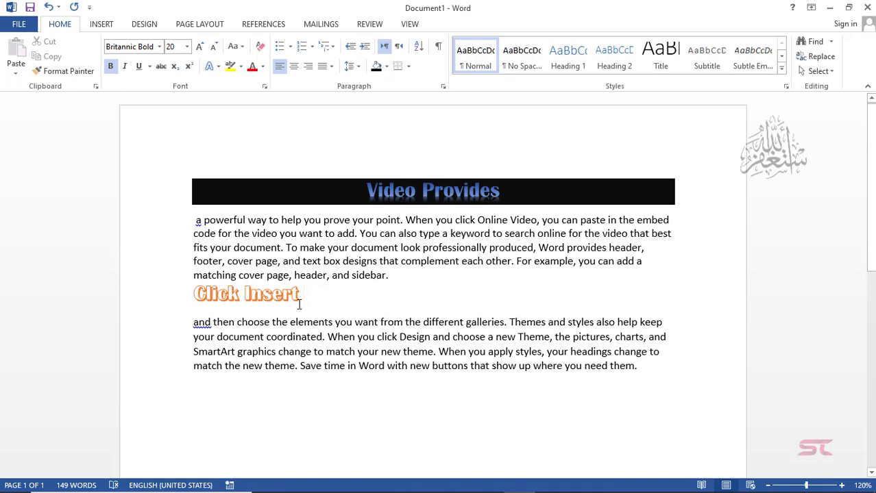
{"action": "key", "text": "shift+Home"}
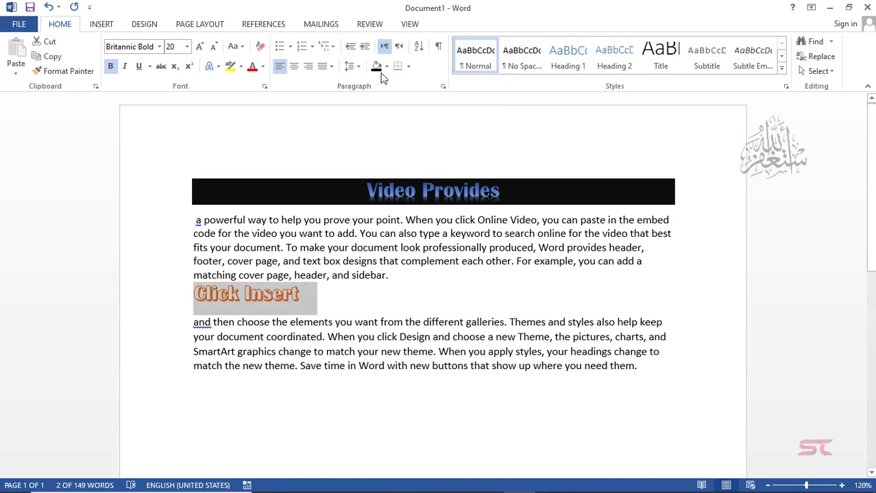
{"action": "left_click", "coordinate": [386, 68]}
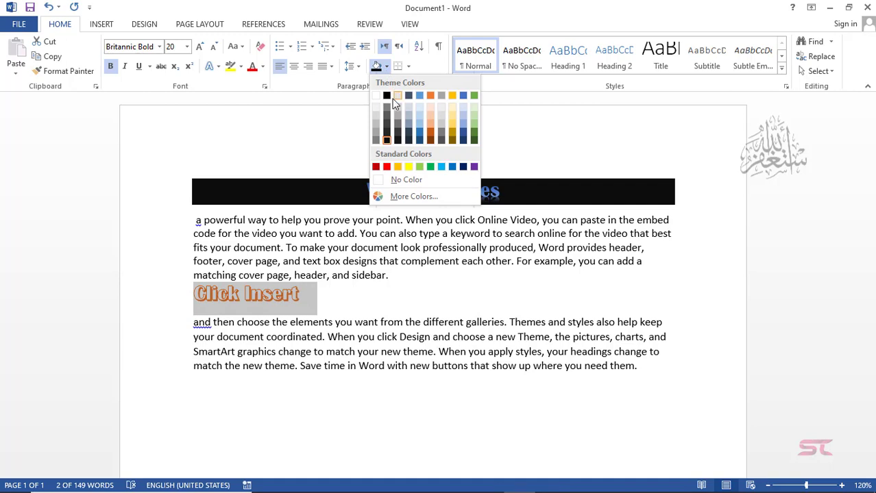
{"action": "left_click", "coordinate": [454, 118]}
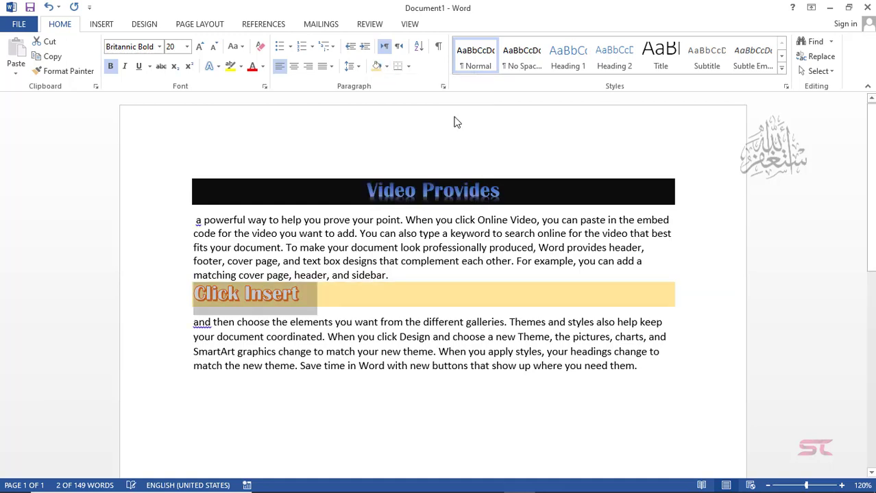
{"action": "key", "text": "ctrl+e"}
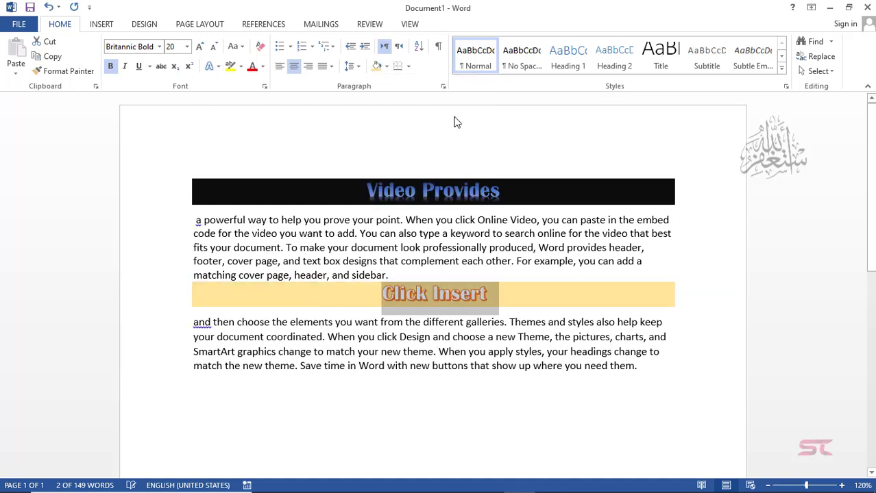
Put outside borders around the "Click Insert" heading and remove them again
{"action": "left_click", "coordinate": [503, 302]}
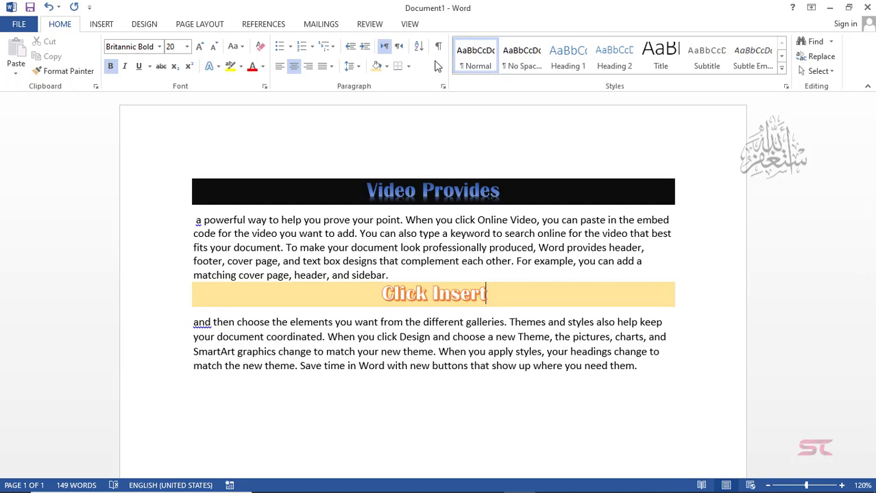
{"action": "left_click", "coordinate": [409, 67]}
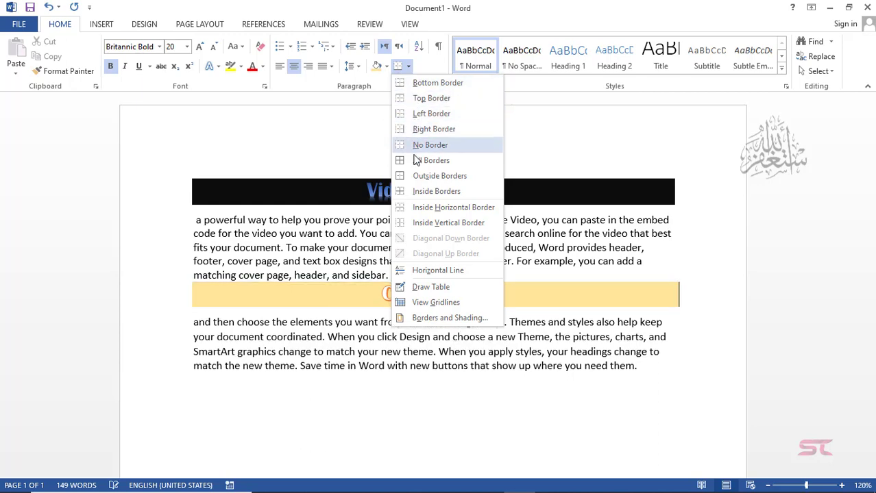
{"action": "left_click", "coordinate": [417, 176]}
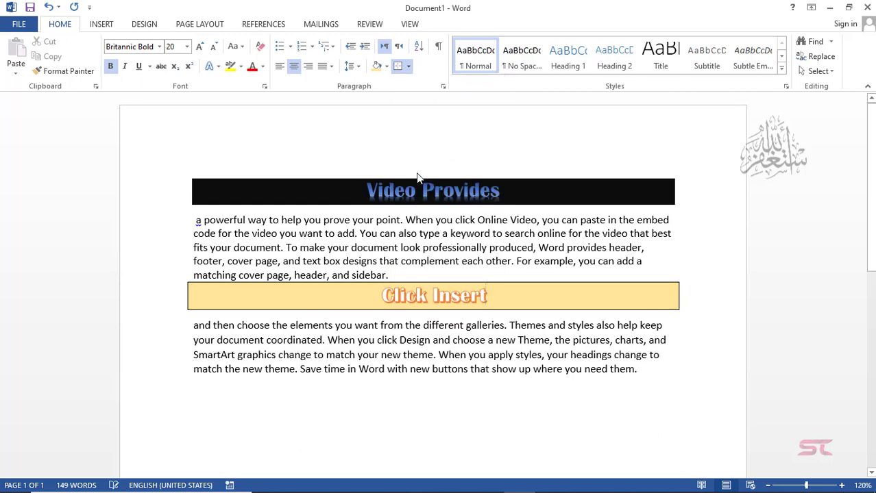
{"action": "left_click", "coordinate": [406, 69]}
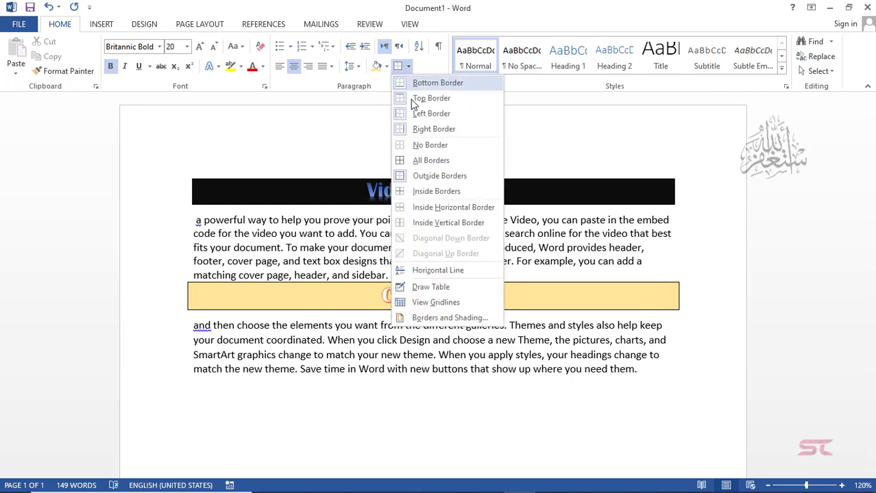
{"action": "left_click", "coordinate": [413, 156]}
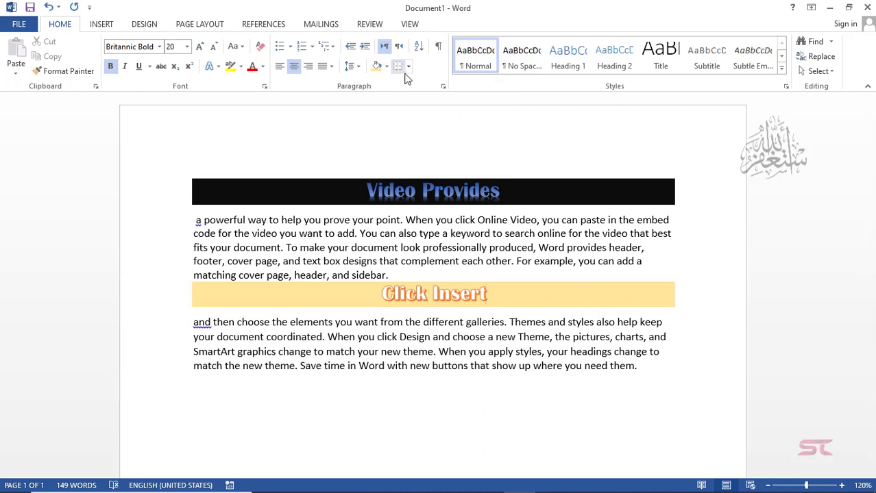
Delete all of the document's text
{"action": "left_click", "coordinate": [218, 388]}
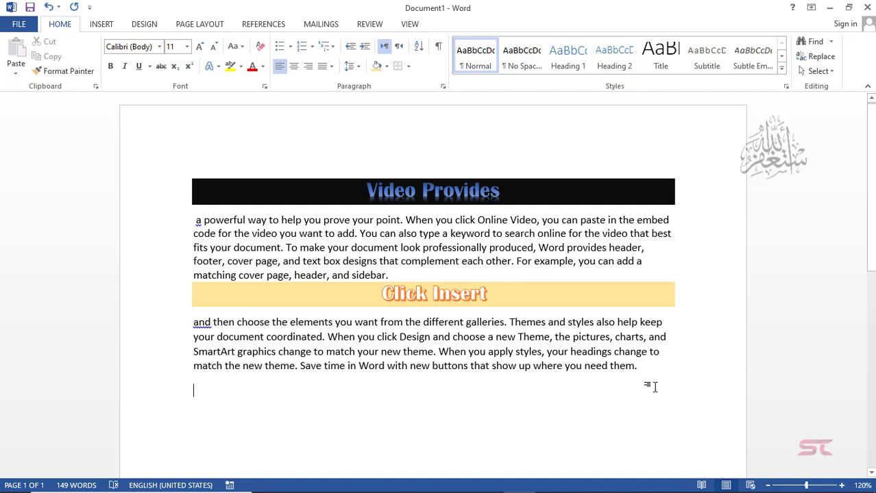
{"action": "key", "text": "ctrl+a"}
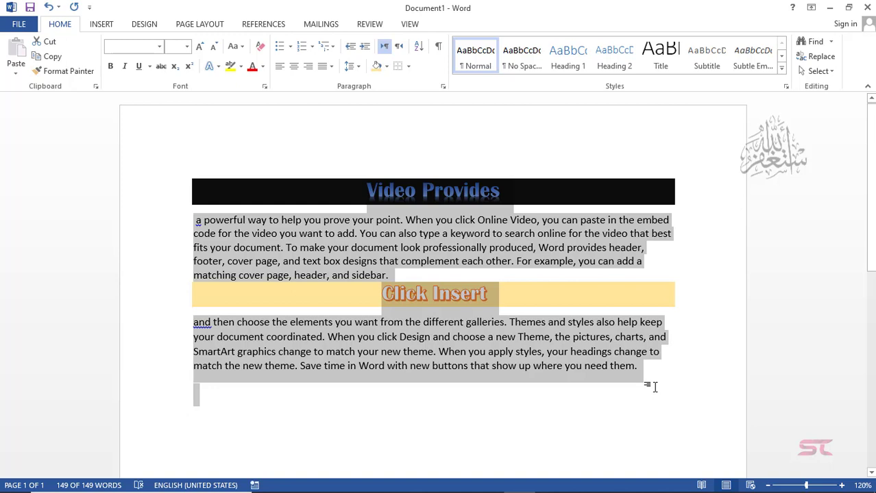
{"action": "key", "text": "Delete"}
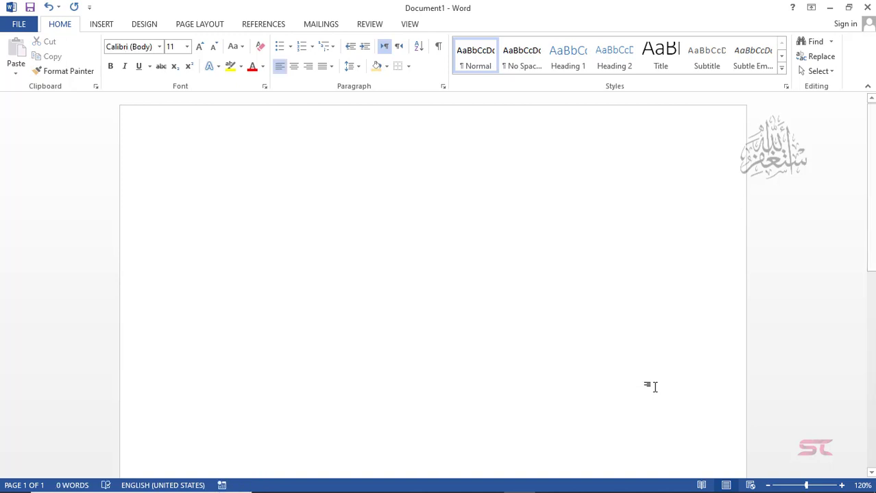
Increase the font size to 18 and start a bulleted list on the empty page
{"action": "left_click", "coordinate": [201, 46]}
{"action": "left_click", "coordinate": [200, 46]}
{"action": "left_click", "coordinate": [200, 46]}
{"action": "left_click", "coordinate": [200, 46]}
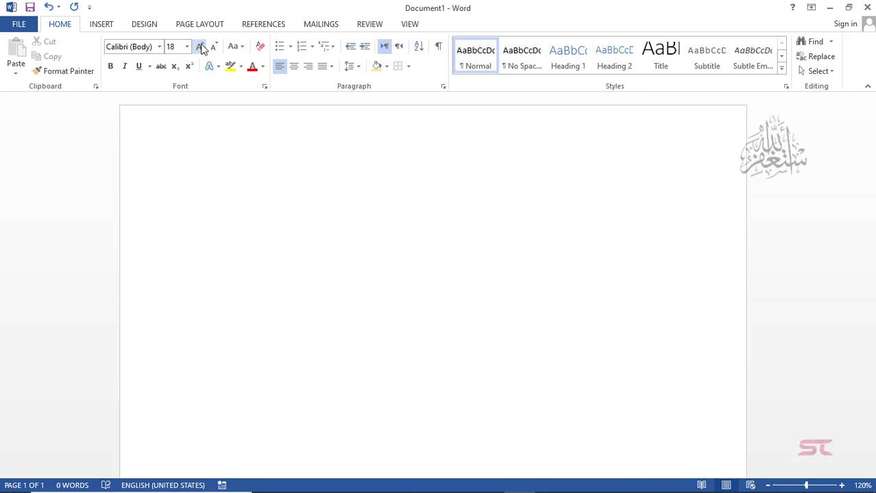
{"action": "left_click", "coordinate": [278, 48]}
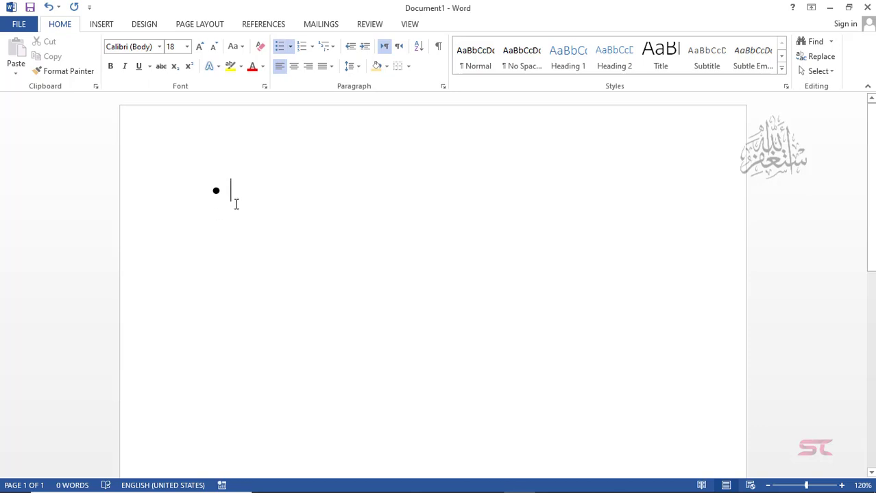
Enter the bulleted items MS WORD, MS EXCEL, MS PPT and MS ACCESS
{"action": "type", "text": "MS WORD"}
{"action": "key", "text": "Return"}
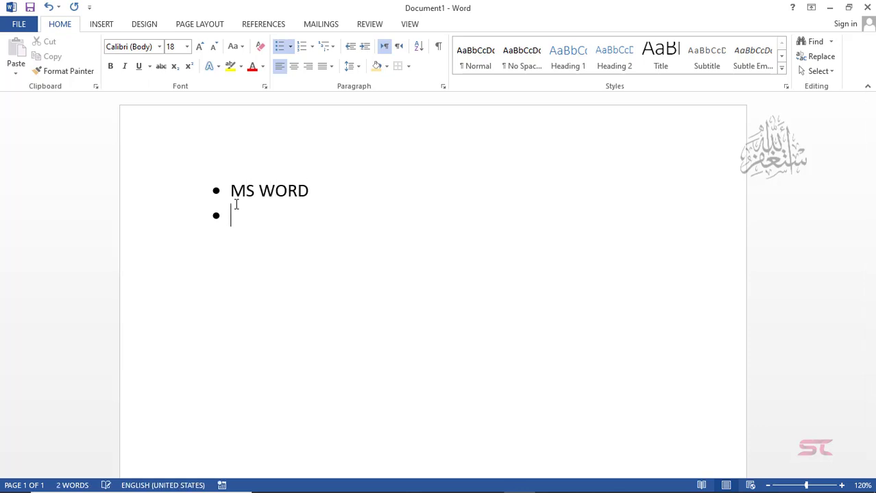
{"action": "type", "text": "MS EXCEL"}
{"action": "key", "text": "Return"}
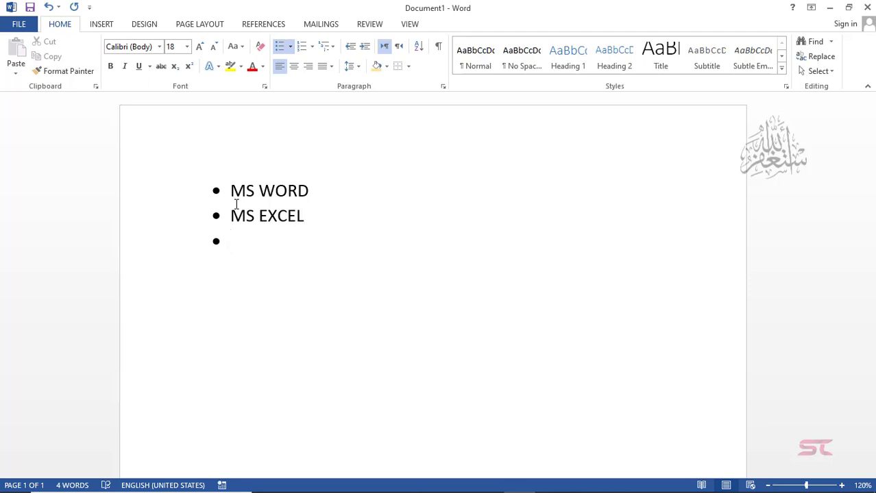
{"action": "type", "text": "MS PPT"}
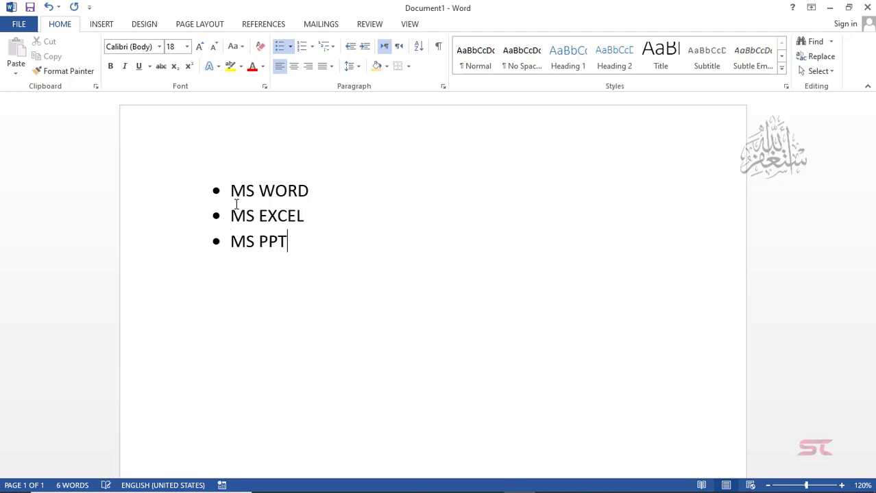
{"action": "key", "text": "Return"}
{"action": "type", "text": "MS E"}
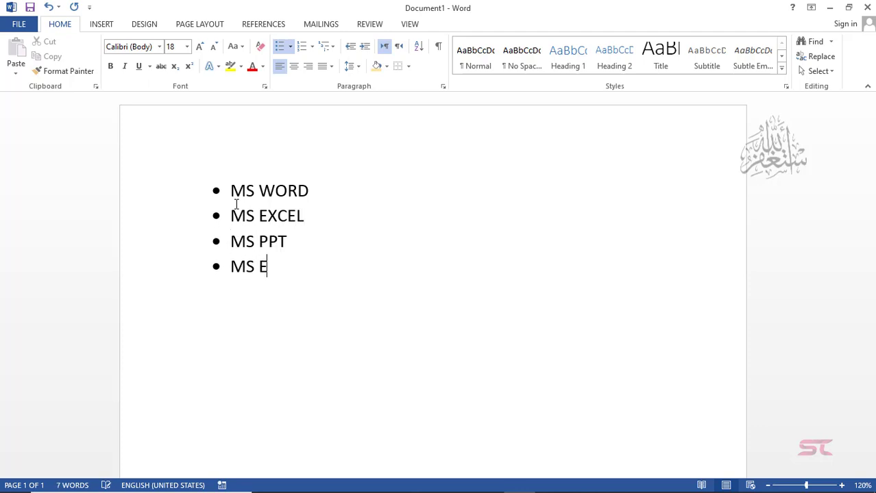
{"action": "key", "text": "BackSpace"}
{"action": "type", "text": "ACCES"}
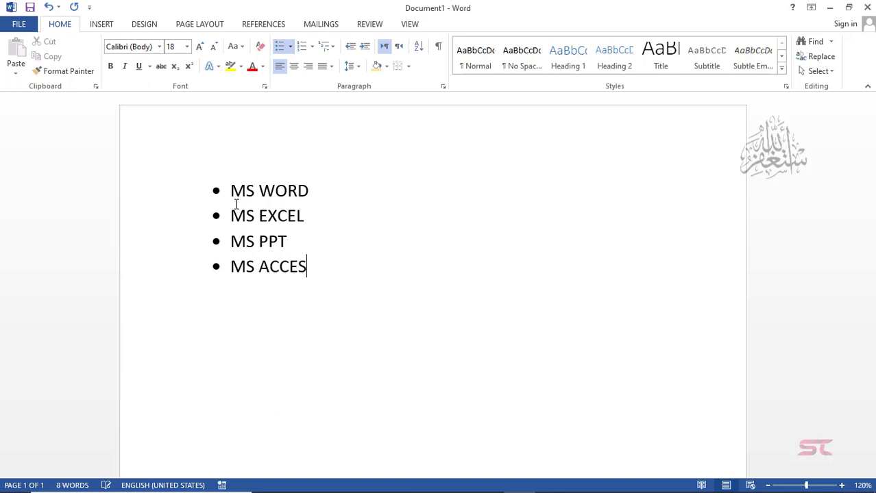
{"action": "type", "text": "S"}
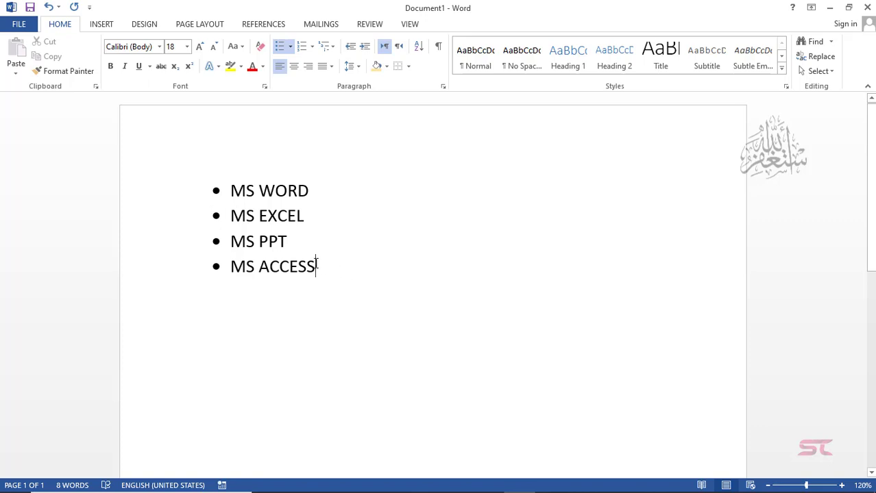
Change the bullets of the four list items to check marks
{"action": "left_click_drag", "start_coordinate": [319, 267], "coordinate": [231, 189]}
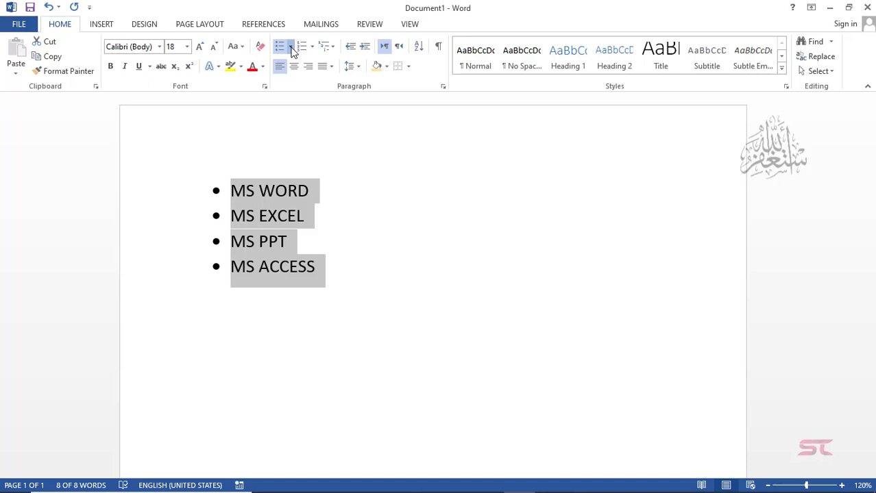
{"action": "left_click", "coordinate": [291, 48]}
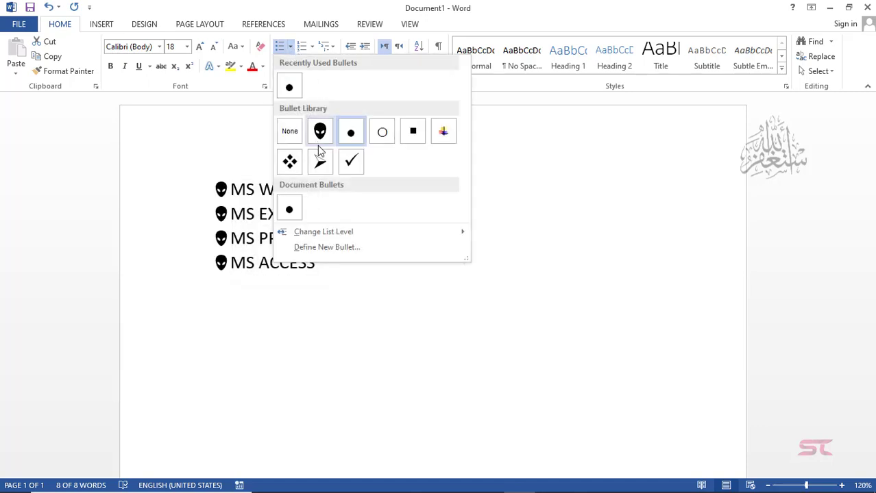
{"action": "left_click", "coordinate": [350, 165]}
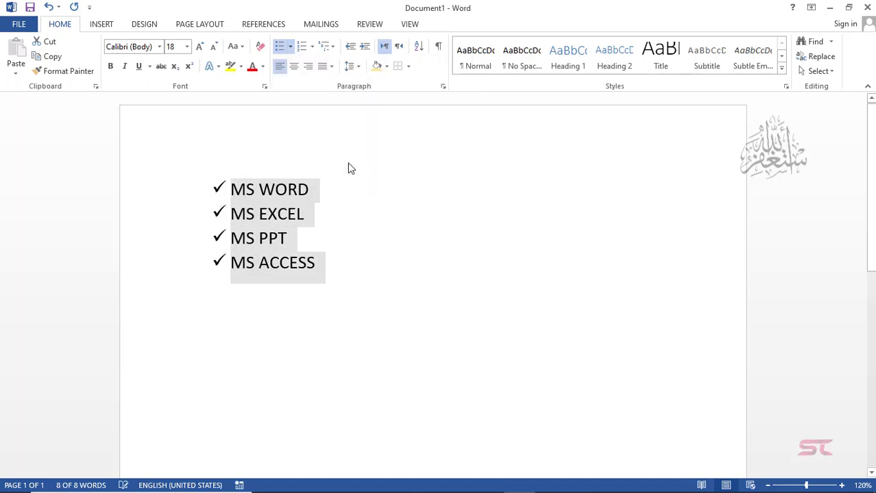
Define the Webdings lightning bolt, character code 126, as a new bullet and apply it to the four list items
{"action": "left_click", "coordinate": [291, 47]}
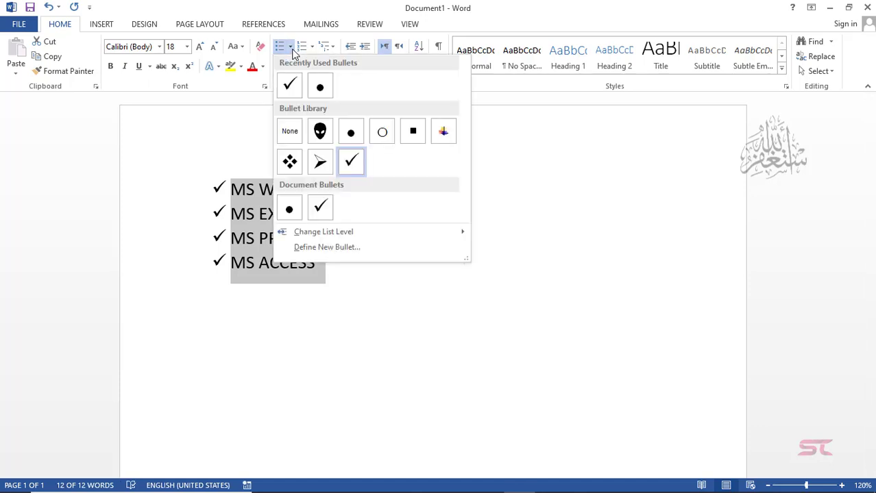
{"action": "left_click", "coordinate": [338, 248]}
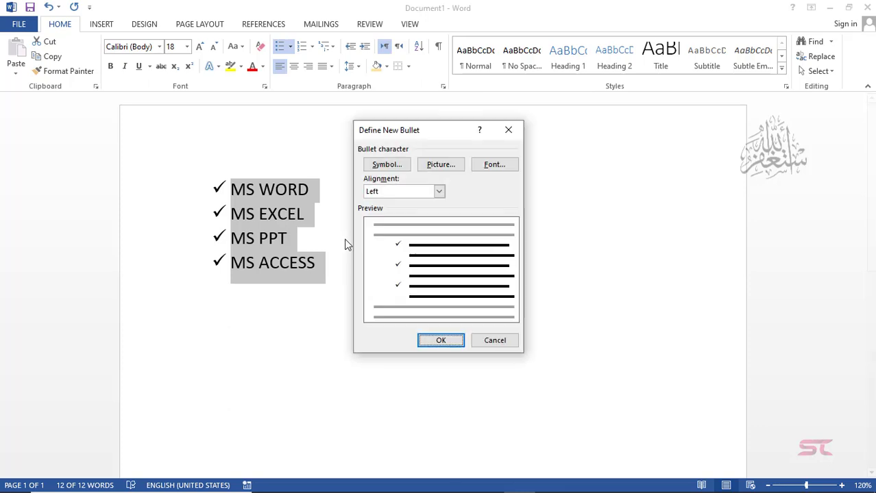
{"action": "left_click", "coordinate": [386, 167]}
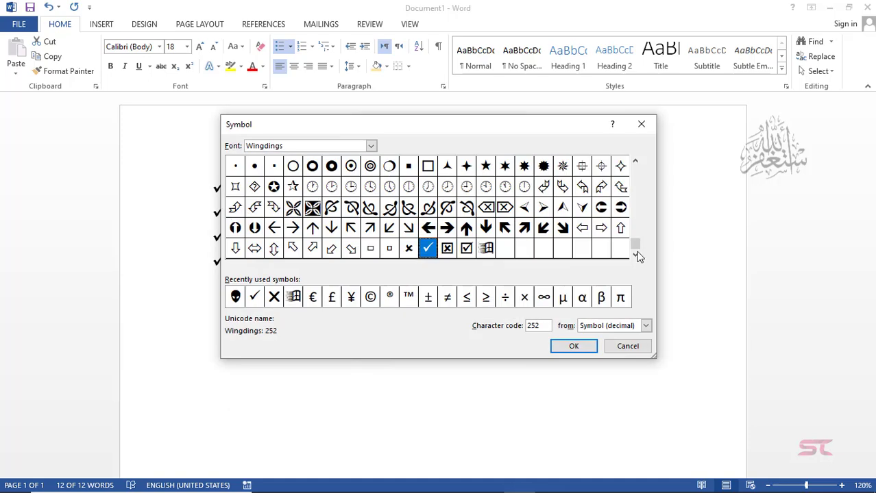
{"action": "left_click_drag", "start_coordinate": [635, 245], "coordinate": [635, 174]}
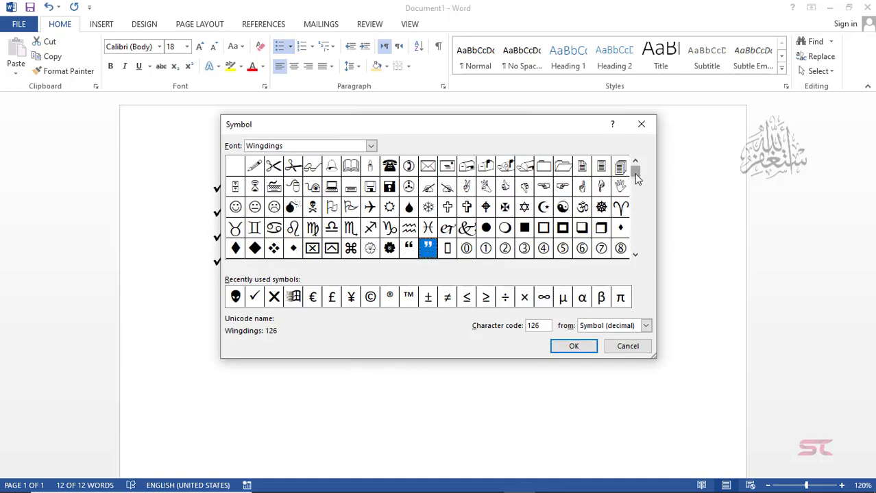
{"action": "left_click", "coordinate": [371, 147]}
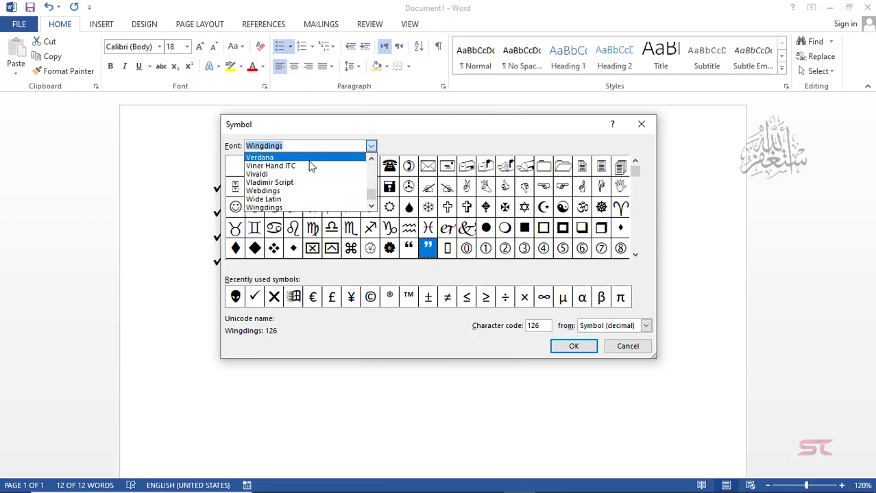
{"action": "type", "text": "W"}
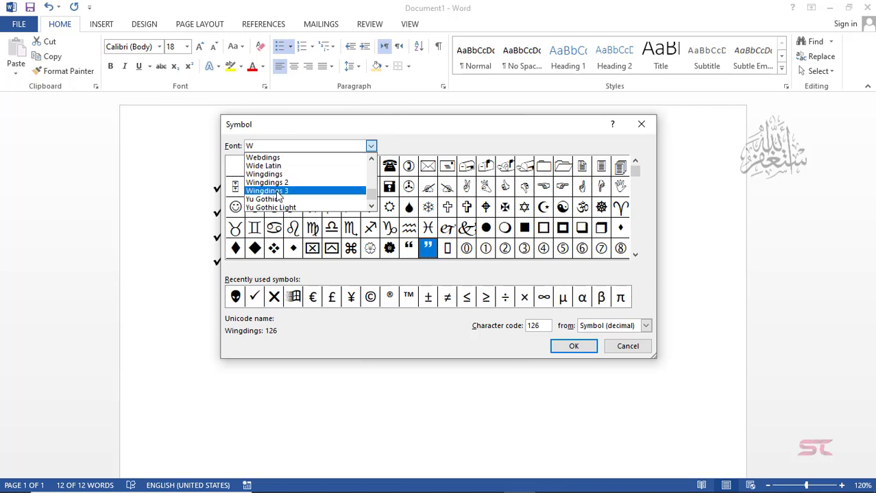
{"action": "left_click", "coordinate": [273, 158]}
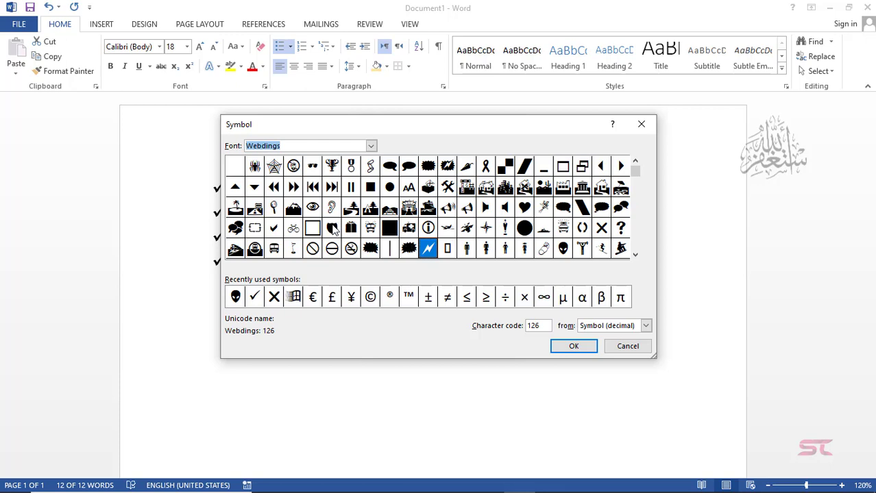
{"action": "left_click", "coordinate": [333, 230]}
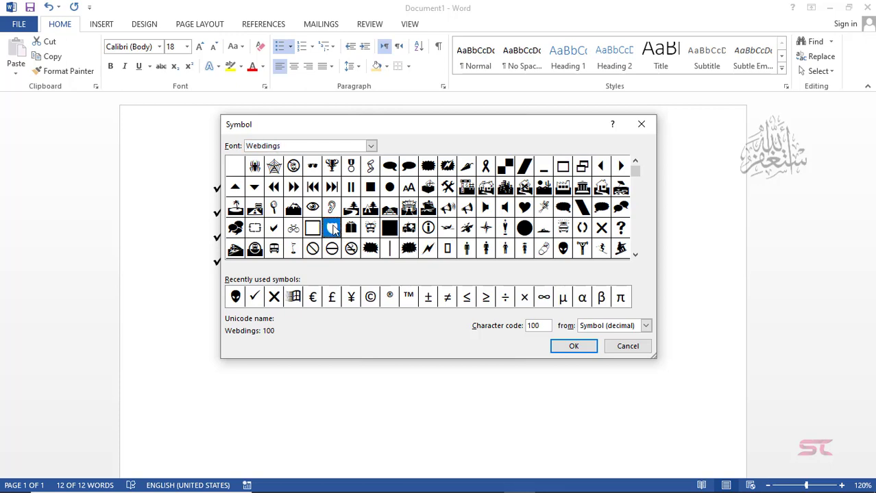
{"action": "left_click", "coordinate": [429, 251]}
{"action": "left_click", "coordinate": [569, 347]}
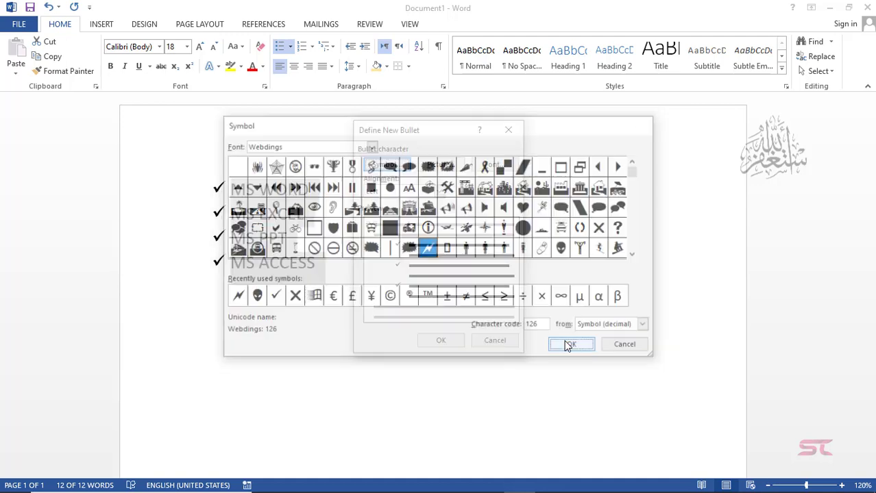
{"action": "left_click", "coordinate": [449, 346]}
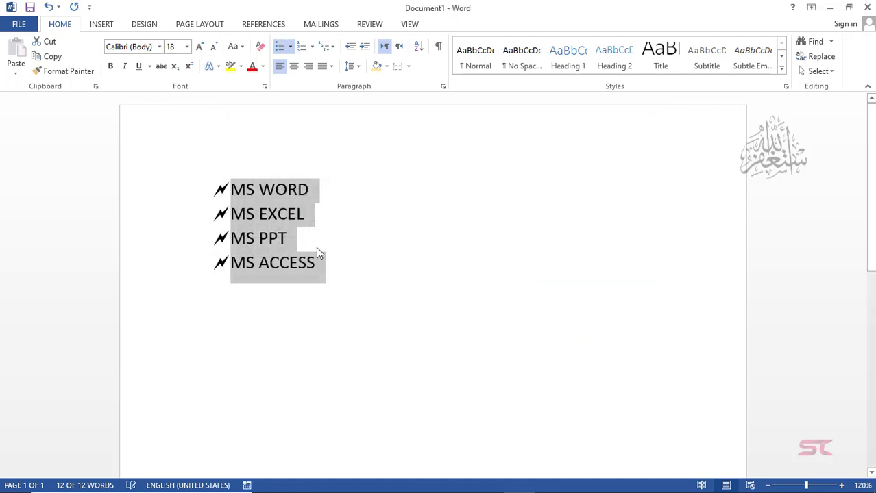
Define a picture bullet for the list from the image "logo st educate new png-01" on Local Disk (E:), working offline
{"action": "left_click", "coordinate": [290, 46]}
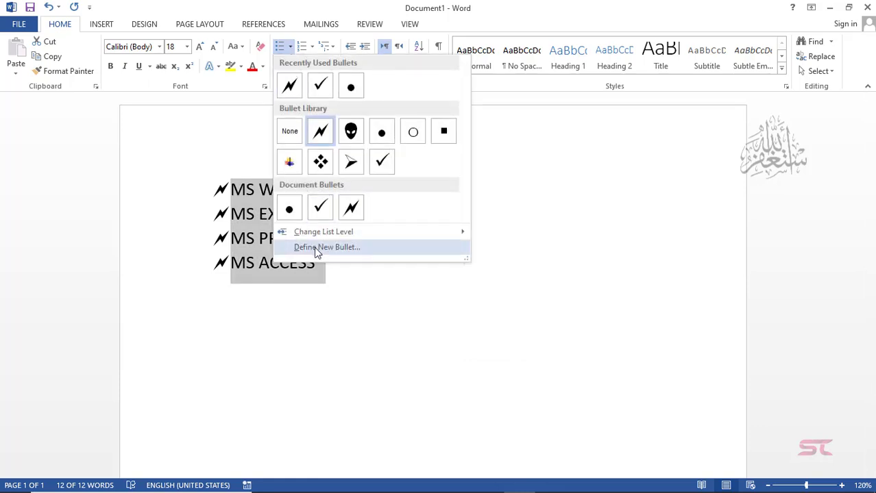
{"action": "left_click", "coordinate": [314, 246]}
{"action": "left_click", "coordinate": [434, 166]}
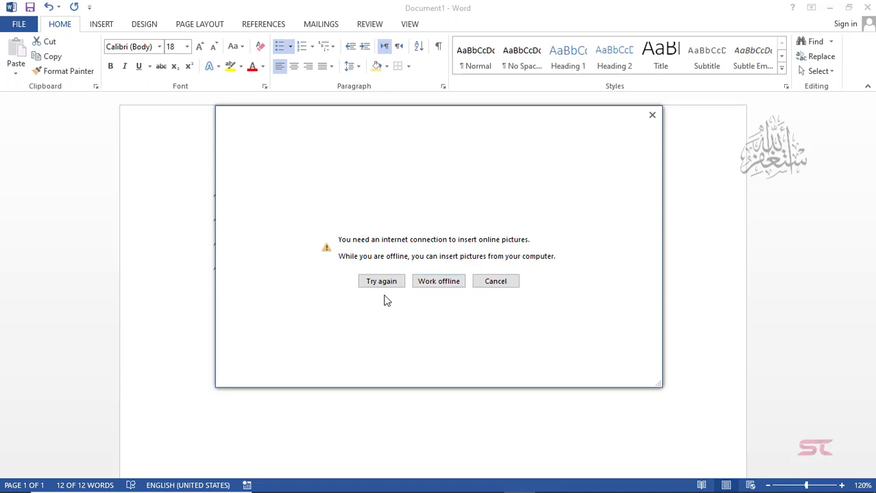
{"action": "left_click", "coordinate": [438, 282]}
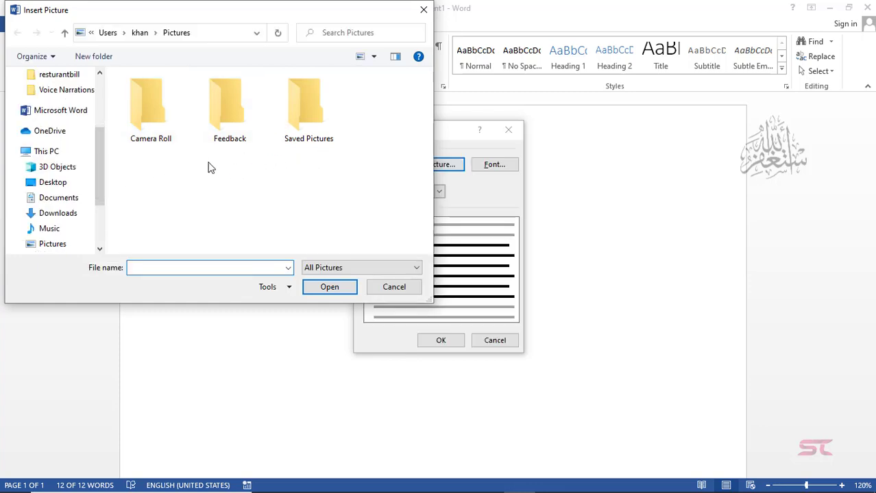
{"action": "left_click_drag", "start_coordinate": [98, 150], "coordinate": [98, 161]}
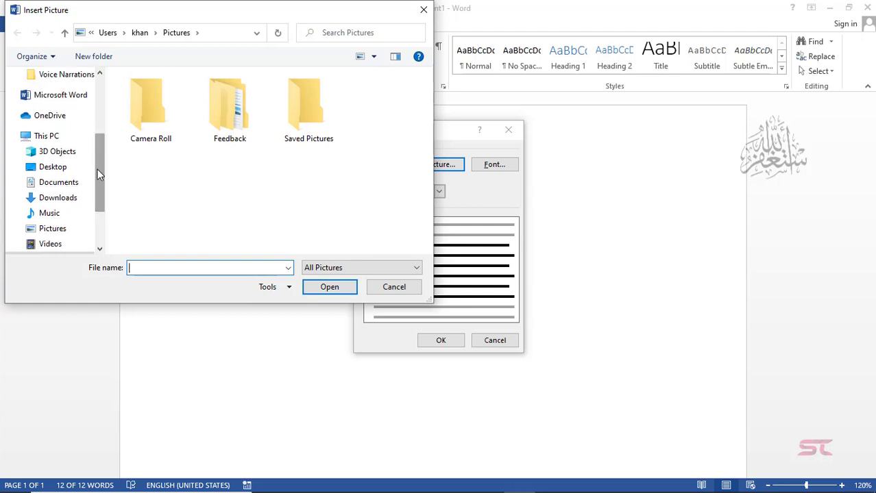
{"action": "scroll", "coordinate": [101, 161], "scroll_direction": "down", "scroll_amount": 1}
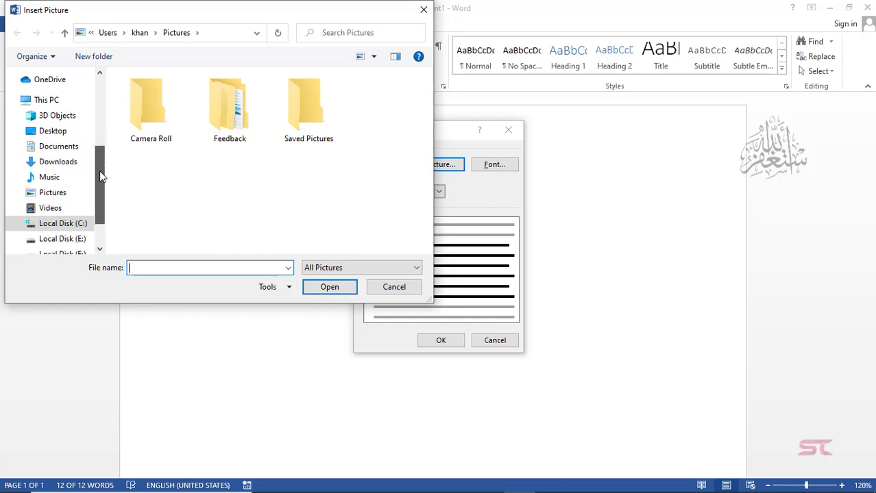
{"action": "left_click", "coordinate": [62, 239]}
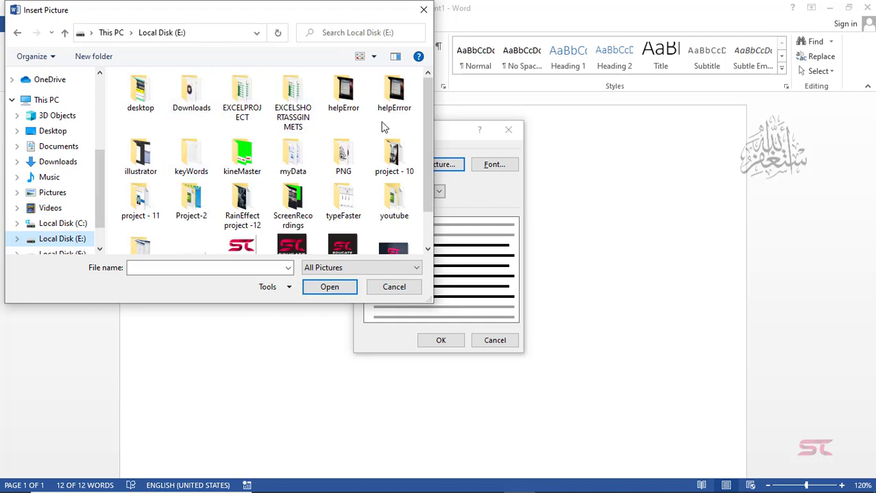
{"action": "left_click_drag", "start_coordinate": [427, 113], "coordinate": [426, 131]}
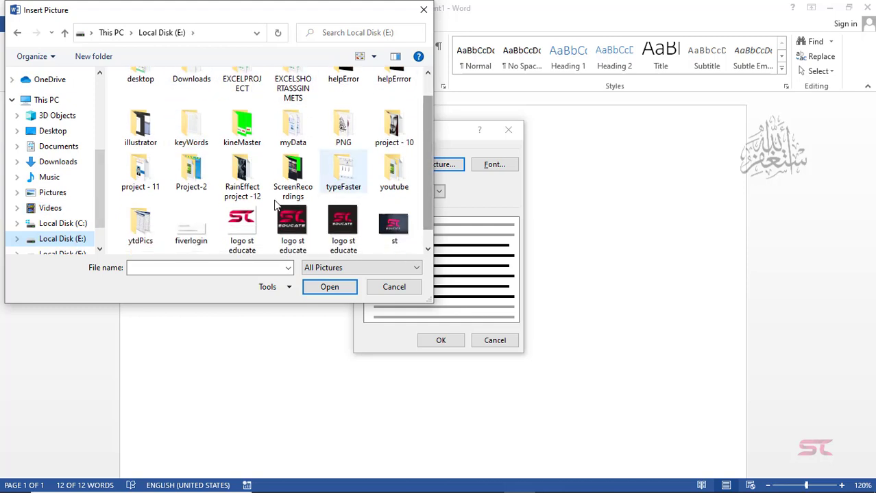
{"action": "left_click", "coordinate": [237, 230]}
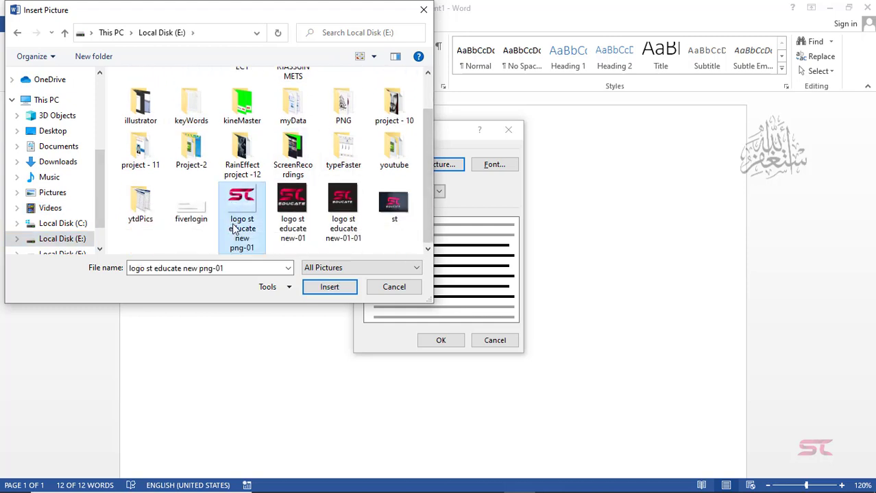
{"action": "left_click", "coordinate": [328, 287]}
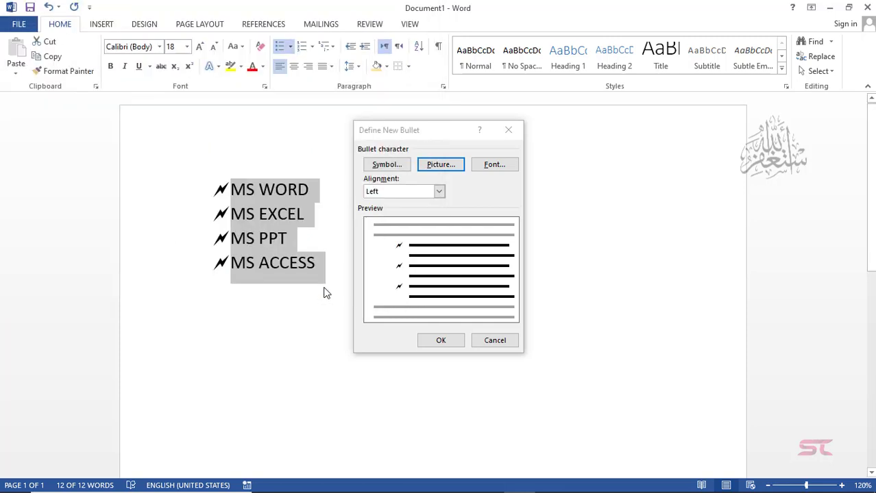
{"action": "left_click", "coordinate": [441, 341]}
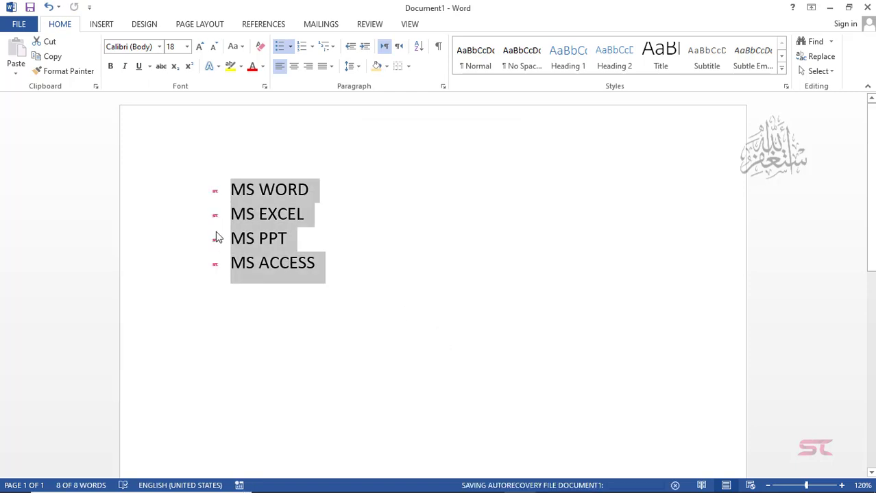
Examine the picture bullets beside the list items at a higher magnification
{"action": "left_click", "coordinate": [841, 485]}
{"action": "left_click", "coordinate": [842, 485]}
{"action": "left_click", "coordinate": [842, 485]}
{"action": "left_click", "coordinate": [841, 485]}
{"action": "left_click", "coordinate": [841, 485]}
{"action": "left_click", "coordinate": [842, 485]}
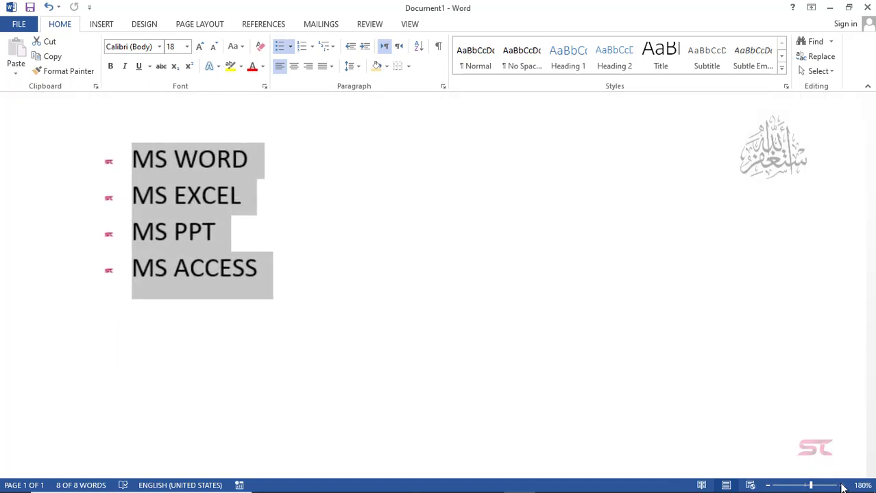
{"action": "left_click", "coordinate": [841, 485]}
{"action": "left_click", "coordinate": [842, 486]}
{"action": "left_click", "coordinate": [841, 485]}
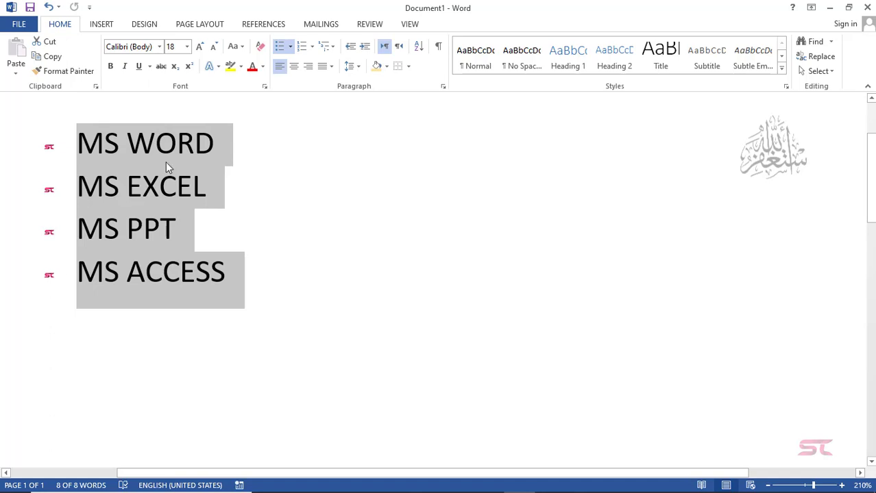
Remove the picture bullets from the four items and number them in the 1., 2., 3. format
{"action": "left_click", "coordinate": [289, 49]}
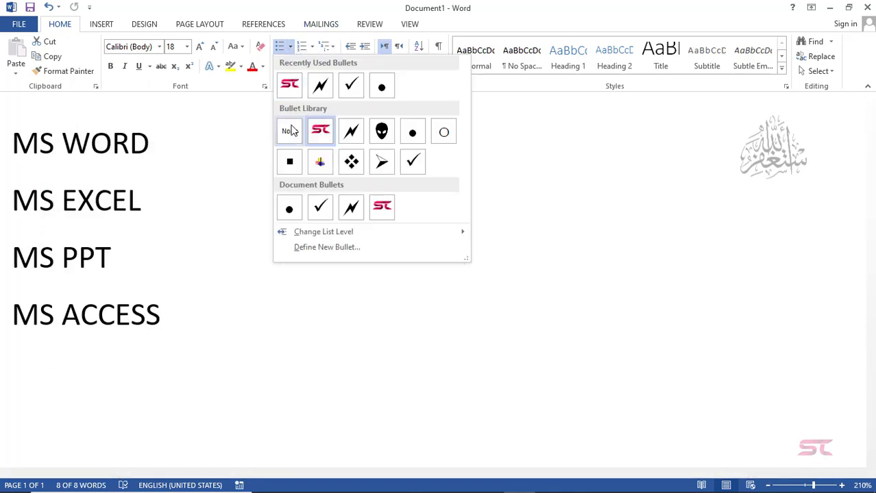
{"action": "left_click", "coordinate": [291, 130]}
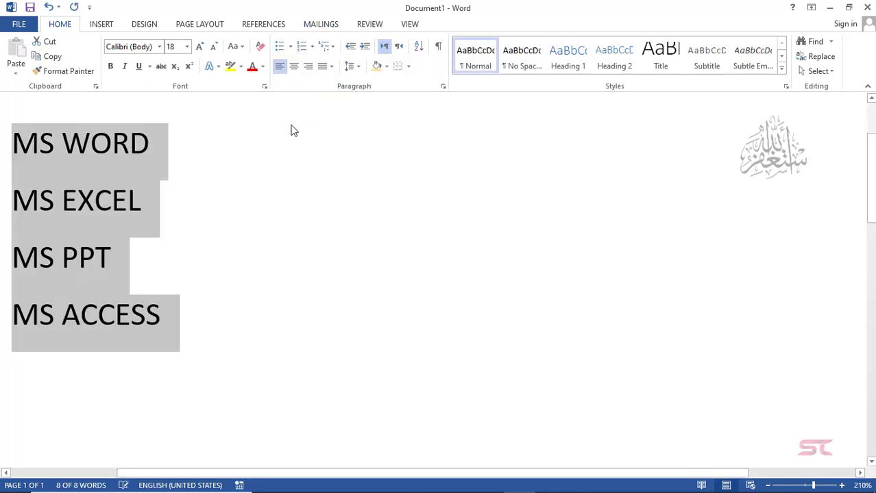
{"action": "left_click", "coordinate": [769, 486]}
{"action": "left_click", "coordinate": [769, 487]}
{"action": "left_click", "coordinate": [769, 486]}
{"action": "left_click", "coordinate": [769, 486]}
{"action": "left_click", "coordinate": [769, 487]}
{"action": "left_click", "coordinate": [769, 486]}
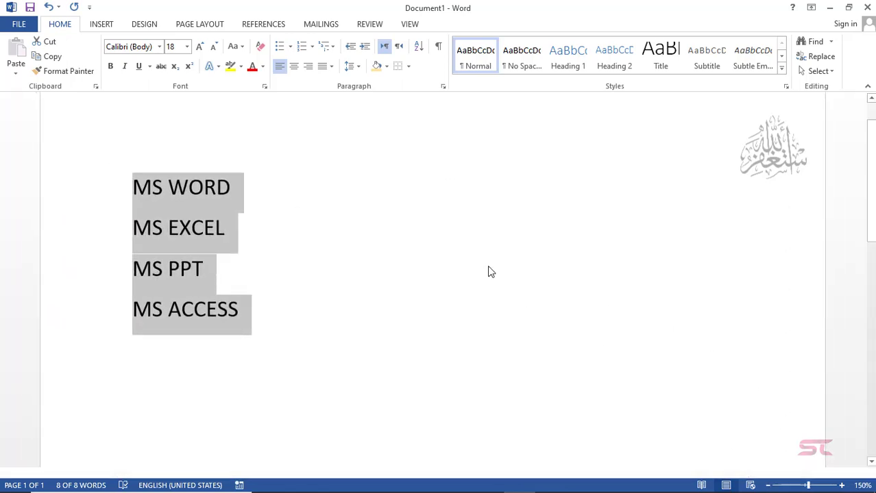
{"action": "left_click", "coordinate": [313, 47]}
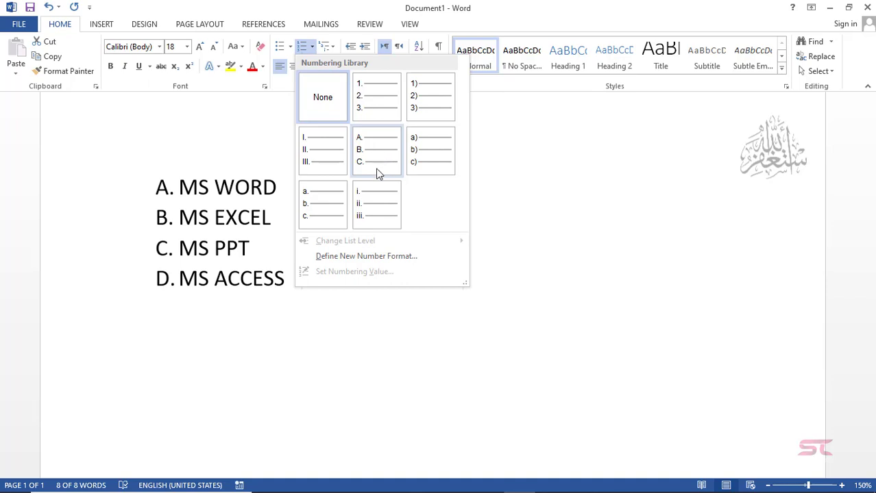
{"action": "left_click", "coordinate": [382, 111]}
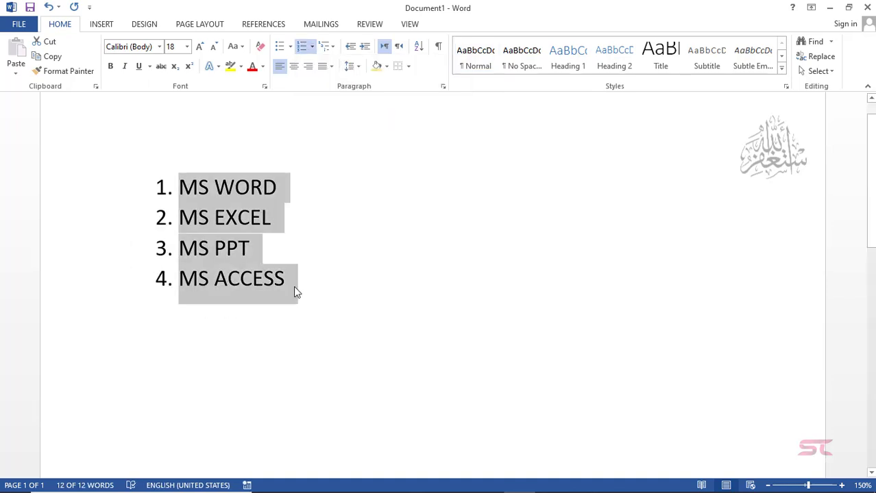
Add WORDPAD as a fifth item after MS ACCESS in the numbered list
{"action": "left_click", "coordinate": [295, 281]}
{"action": "key", "text": "Return"}
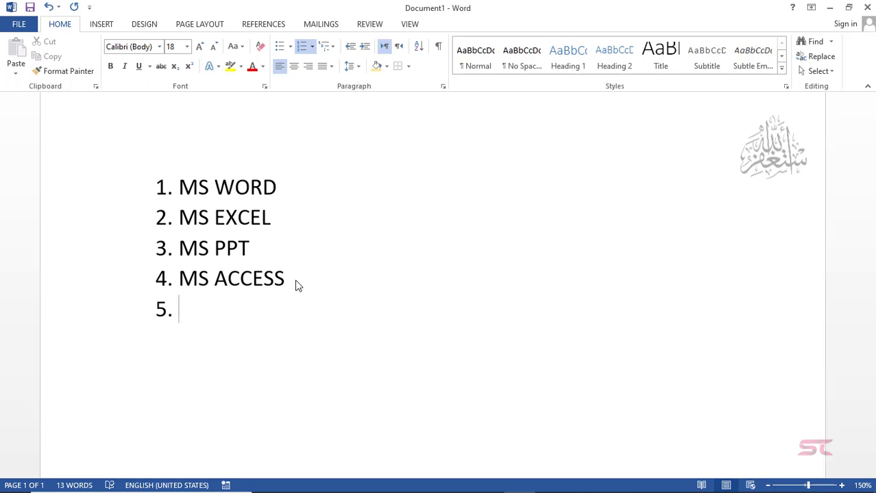
{"action": "type", "text": "WORDPAD"}
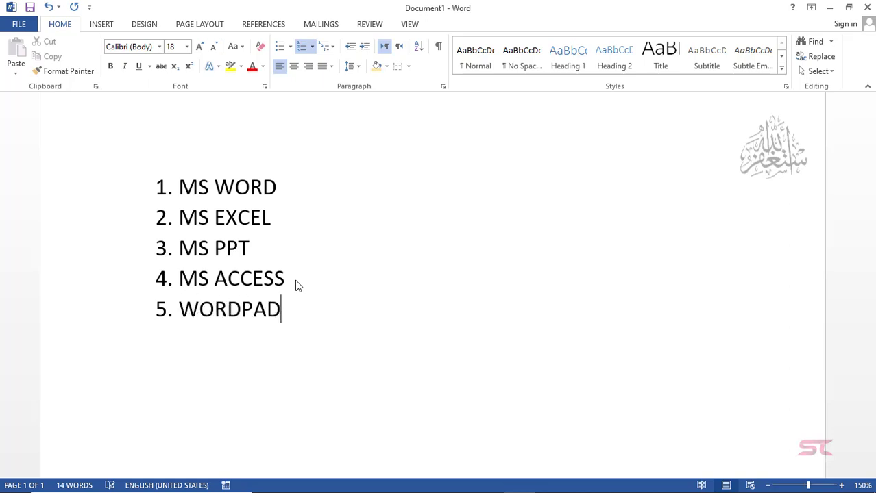
Set the numbering of the five-item list to start at 10
{"action": "left_click_drag", "start_coordinate": [305, 309], "coordinate": [183, 197]}
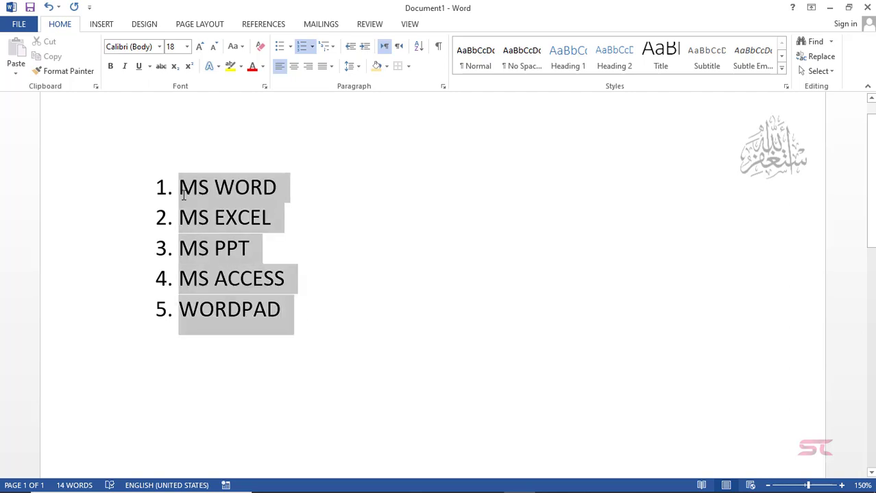
{"action": "left_click", "coordinate": [313, 47]}
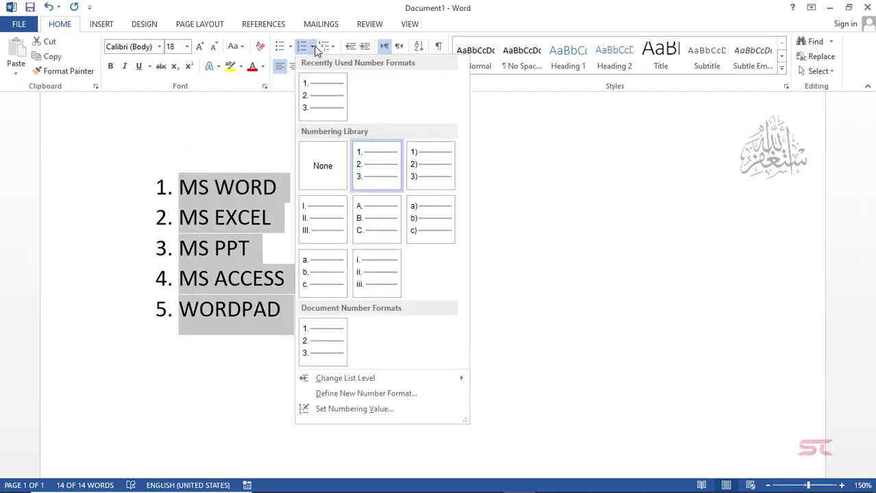
{"action": "left_click", "coordinate": [335, 410]}
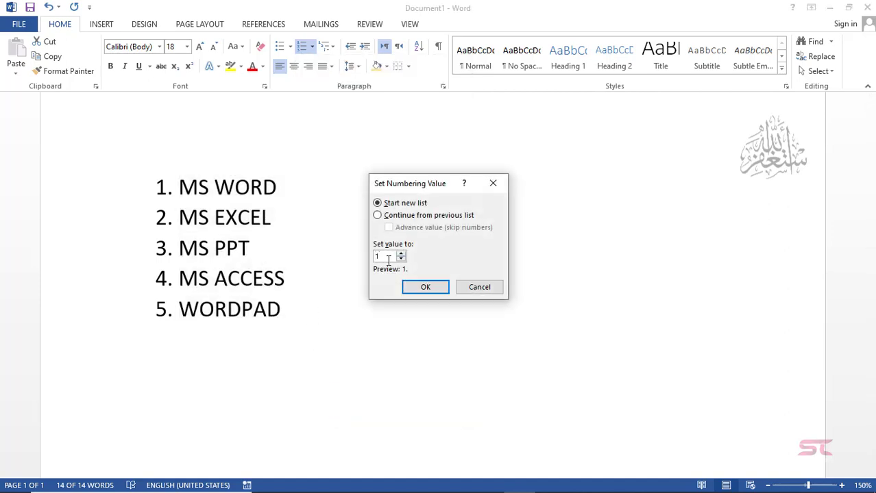
{"action": "key", "text": "Return"}
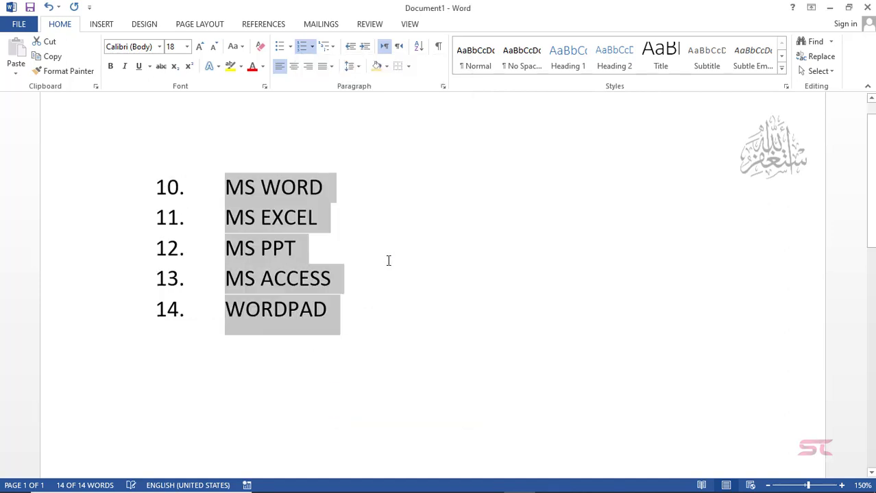
Remove the numbering from all five items, from MS WORD to WORDPAD
{"action": "left_click", "coordinate": [311, 46]}
{"action": "left_click", "coordinate": [323, 180]}
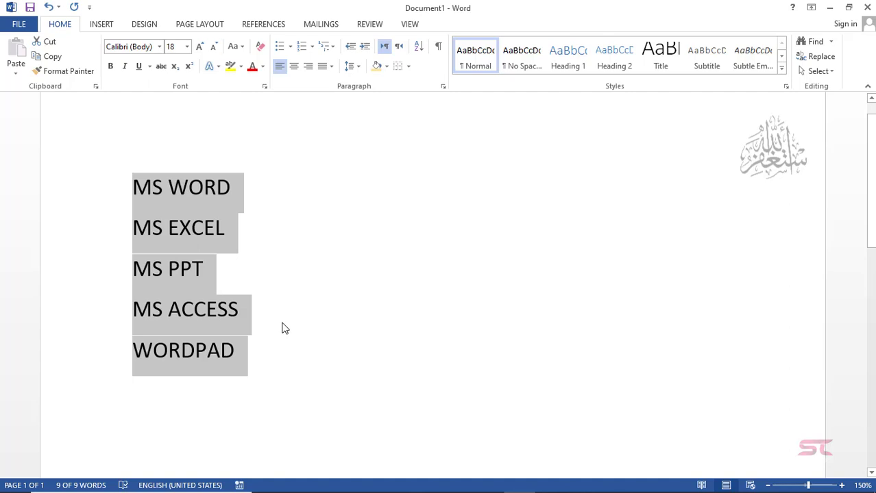
{"action": "left_click", "coordinate": [253, 354]}
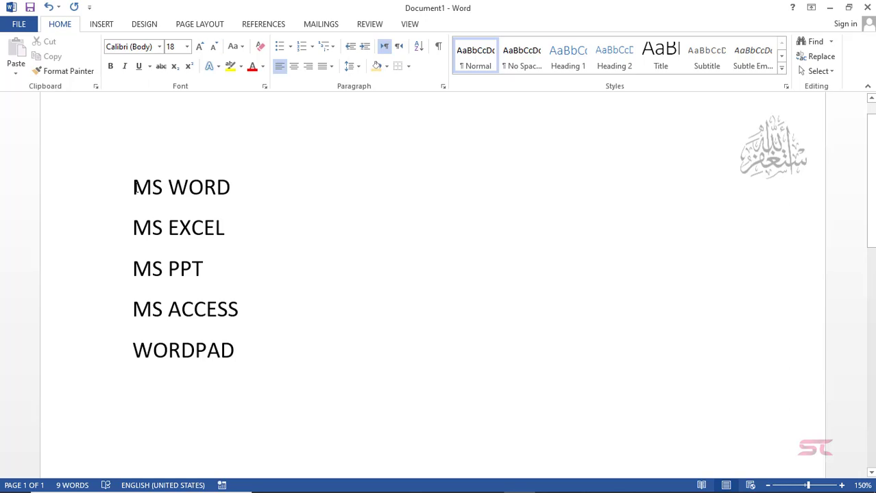
Insert the line MS OFFICE APPS above MS WORD as a heading for the items
{"action": "left_click_drag", "start_coordinate": [244, 183], "coordinate": [145, 193]}
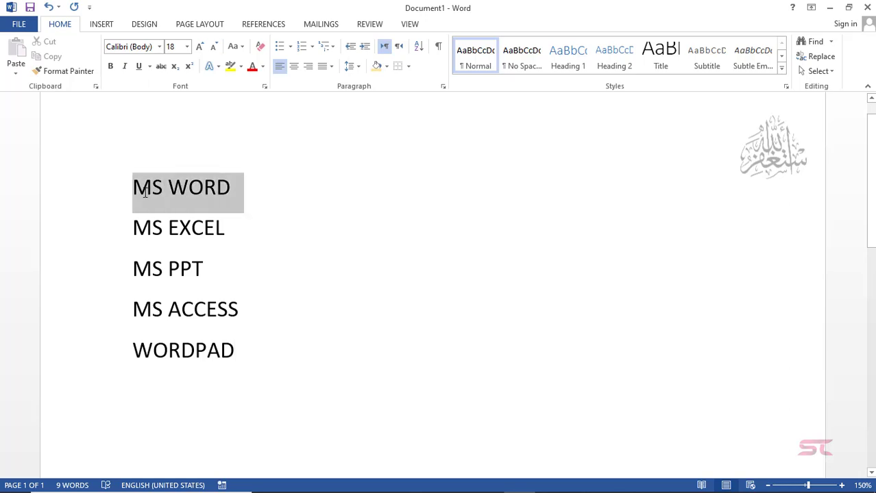
{"action": "left_click", "coordinate": [135, 194]}
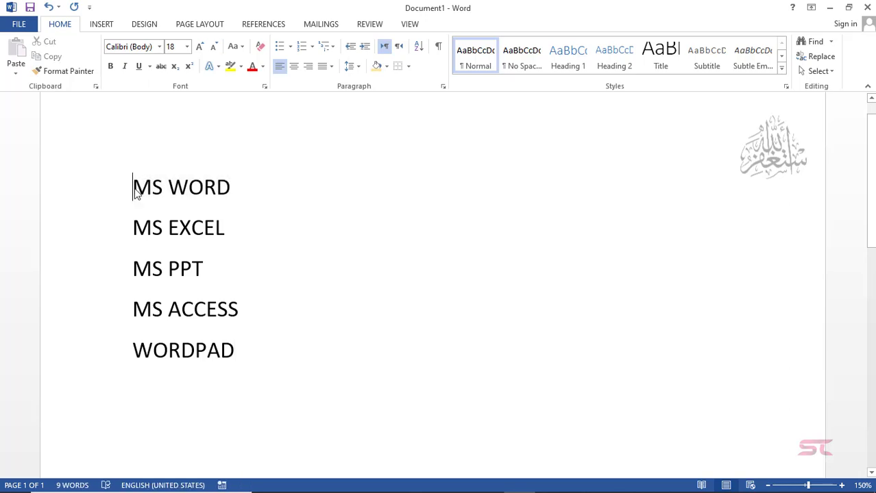
{"action": "key", "text": "Return"}
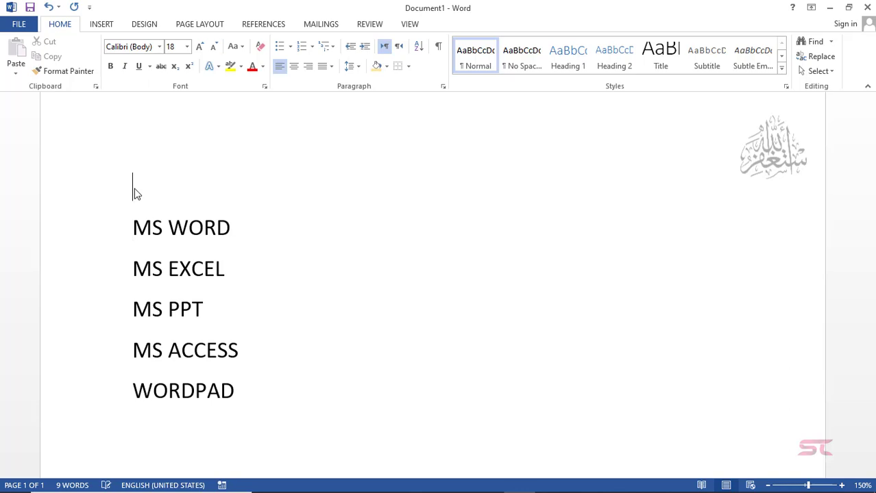
{"action": "type", "text": "MS OFF"}
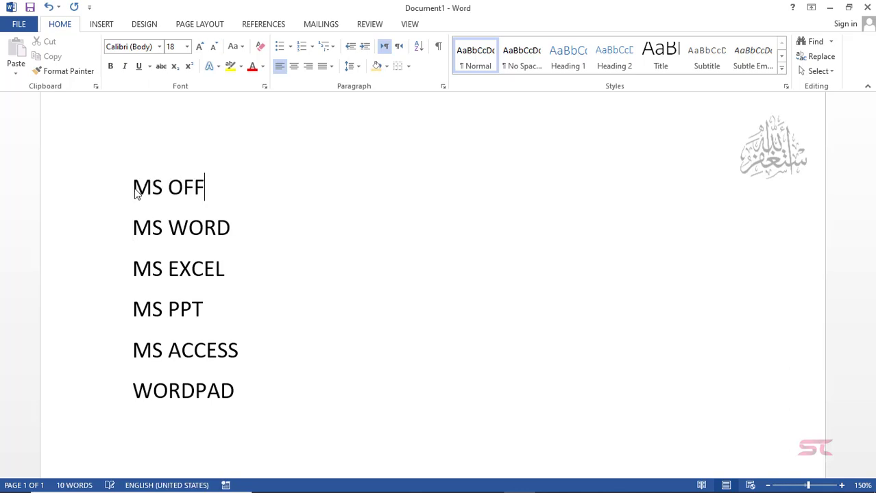
{"action": "type", "text": "ICE APPS"}
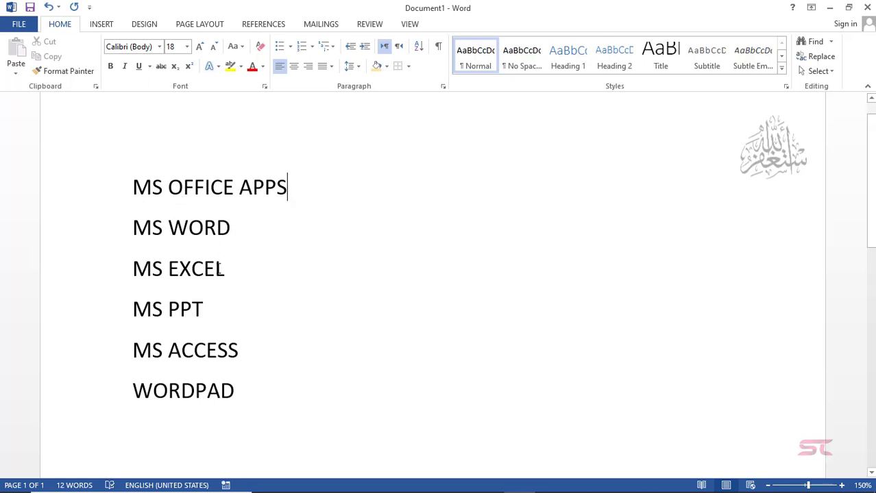
Insert the line BASIC between MS ACCESS and WORDPAD
{"action": "left_click", "coordinate": [245, 350]}
{"action": "triple_click", "coordinate": [228, 350]}
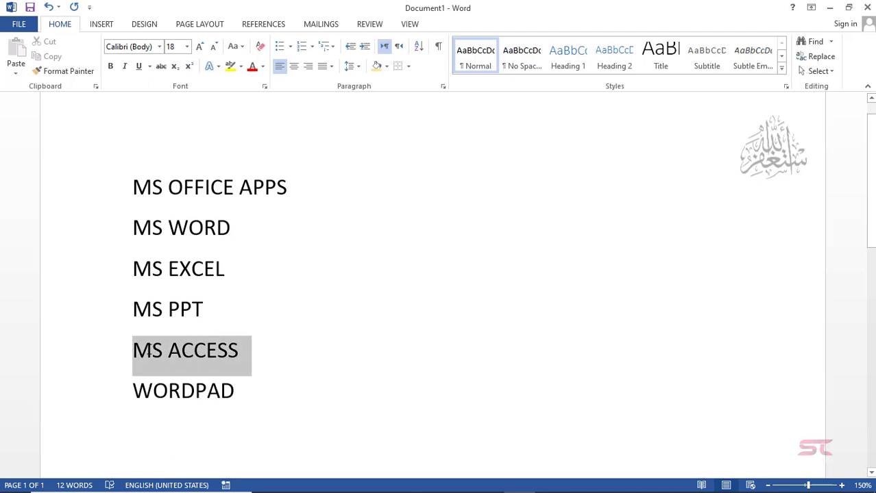
{"action": "left_click", "coordinate": [261, 380]}
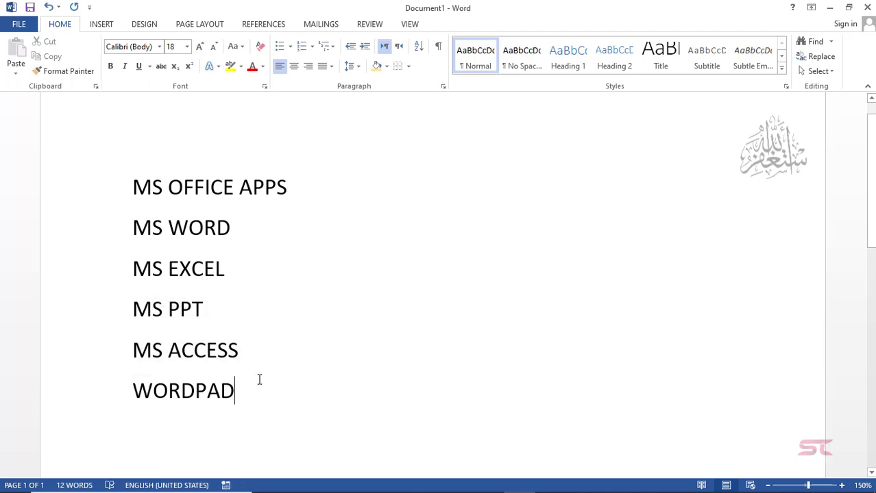
{"action": "key", "text": "Return"}
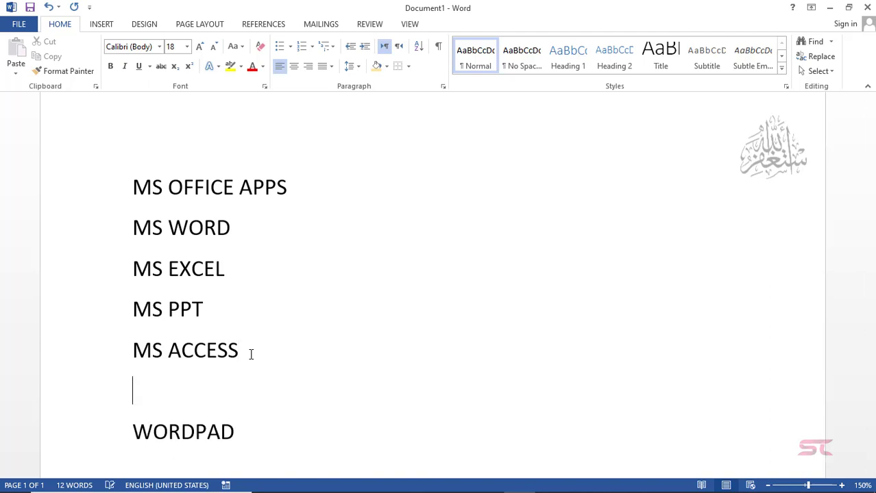
{"action": "type", "text": "BASIC"}
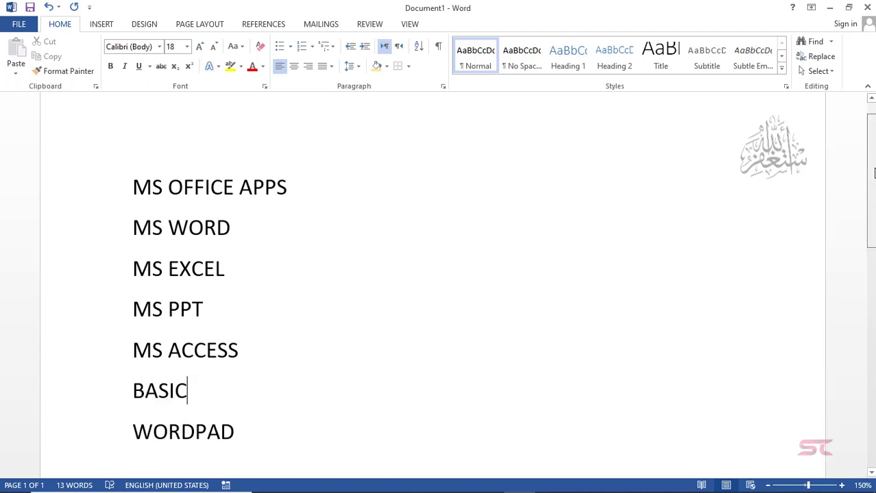
Add the lines MS PAINT and SNIPPING TOOLS below WORDPAD
{"action": "scroll", "coordinate": [874, 173], "scroll_direction": "down", "scroll_amount": 1}
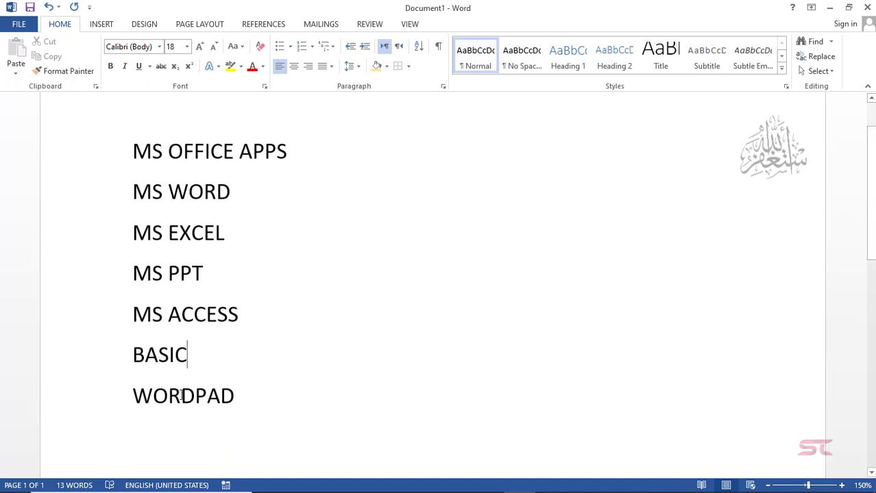
{"action": "left_click", "coordinate": [242, 399]}
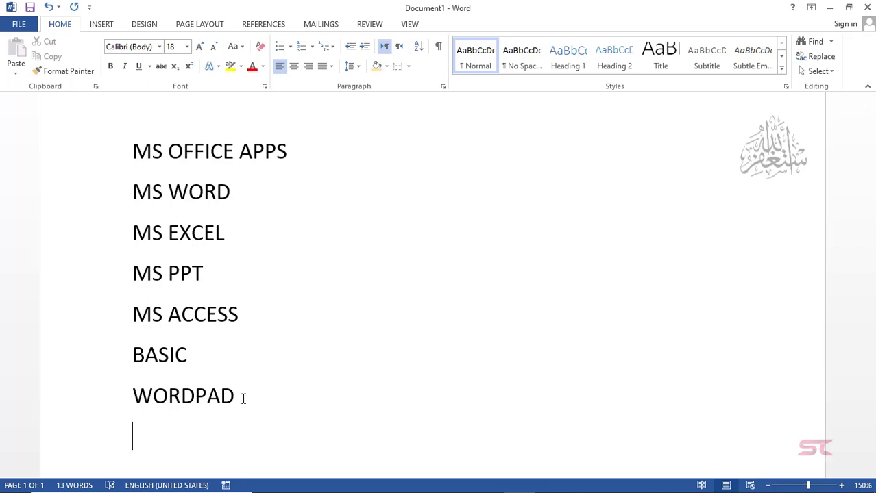
{"action": "type", "text": "MS PAINT"}
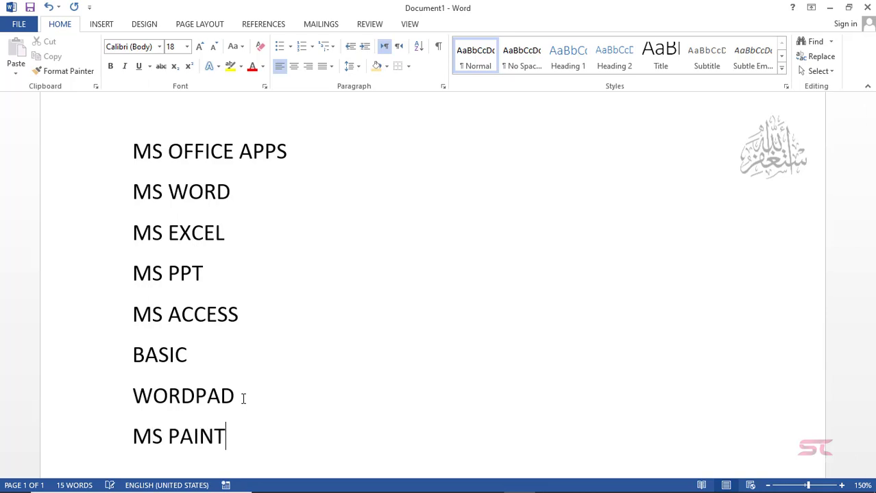
{"action": "key", "text": "Return"}
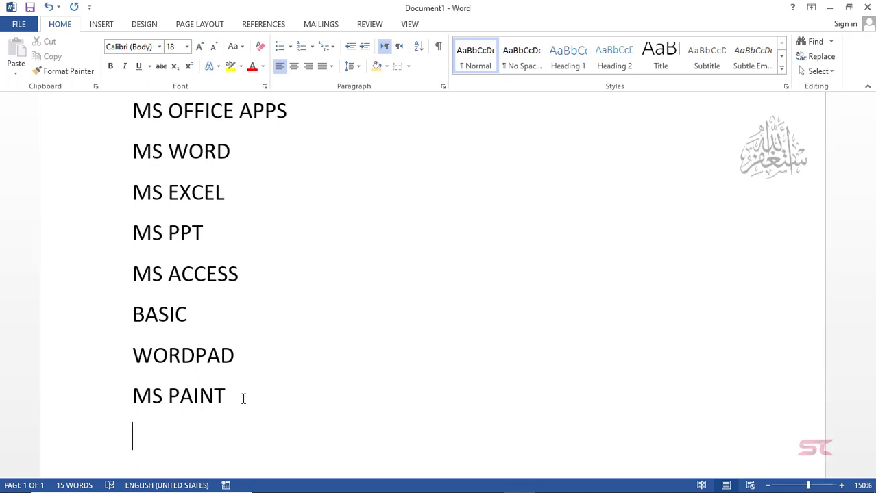
{"action": "type", "text": "A"}
{"action": "key", "text": "BackSpace"}
{"action": "type", "text": "SNP"}
{"action": "key", "text": "BackSpace"}
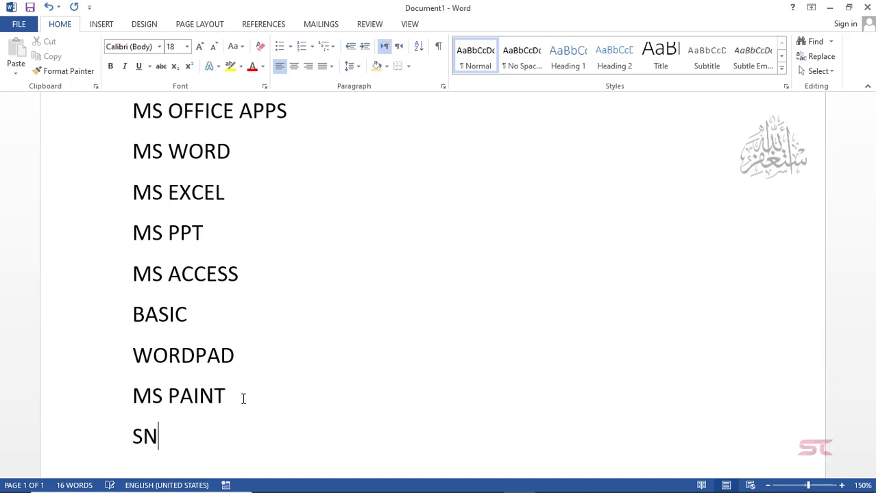
{"action": "type", "text": "IPPING TOOLS"}
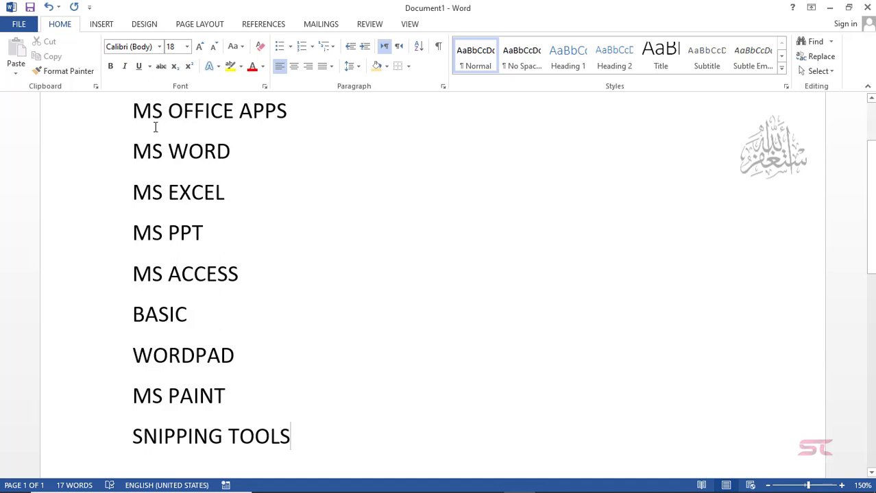
Indent the lines MS WORD to MS ACCESS and the lines WORDPAD to SNIPPING TOOLS by one level as sub-items
{"action": "left_click", "coordinate": [136, 116]}
{"action": "left_click_drag", "start_coordinate": [239, 274], "coordinate": [138, 161]}
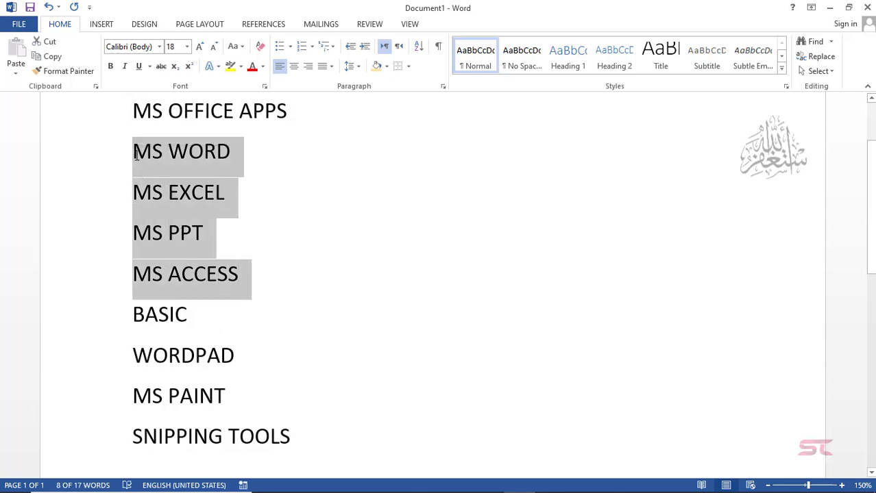
{"action": "key", "text": "Tab"}
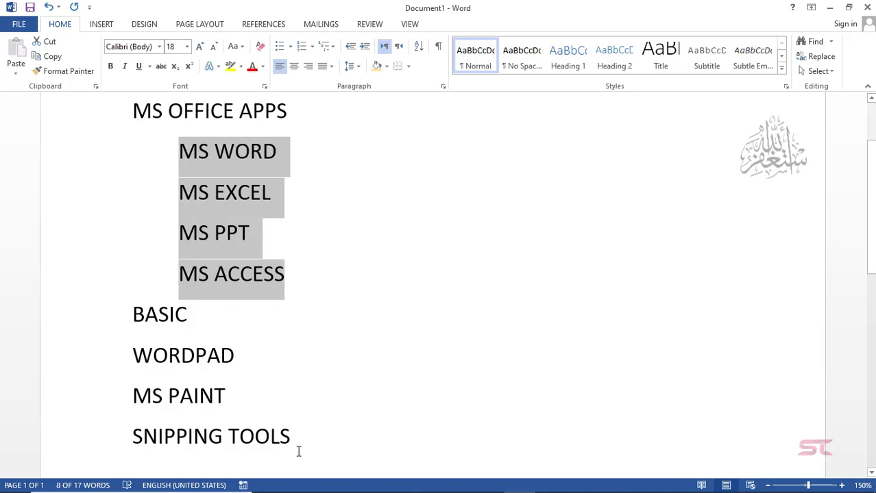
{"action": "left_click_drag", "start_coordinate": [301, 453], "coordinate": [134, 371]}
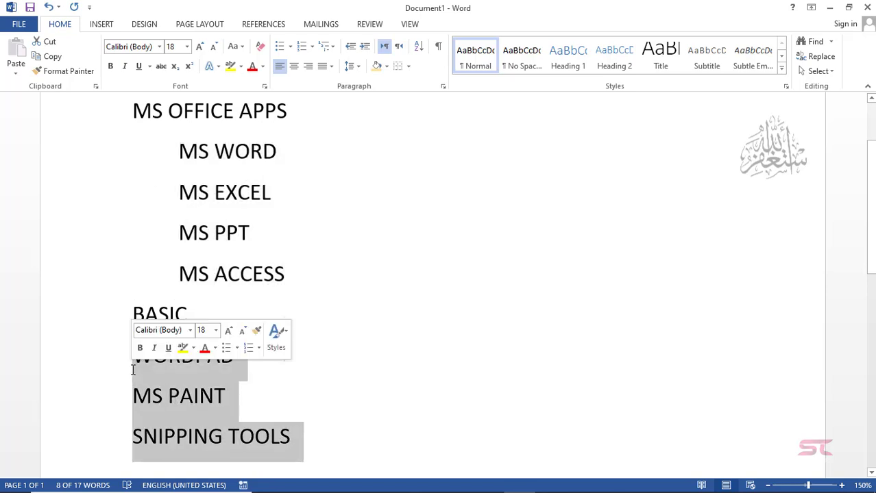
{"action": "key", "text": "Tab"}
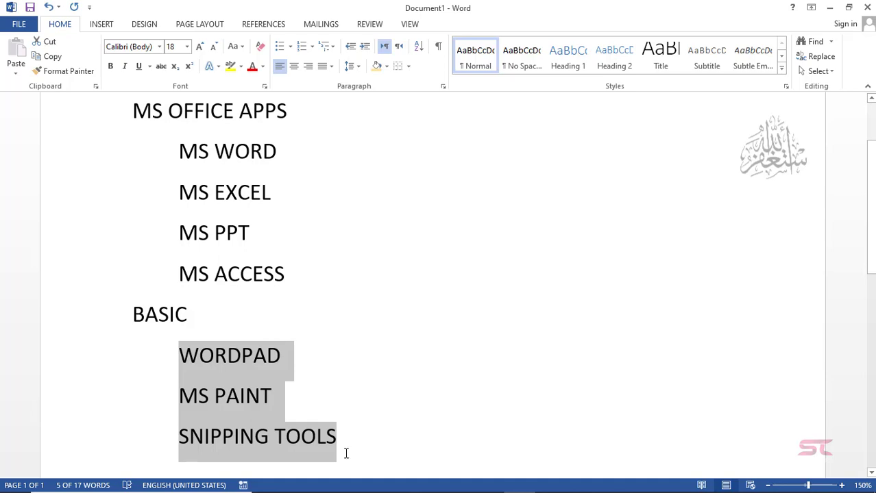
Apply the 1), a), i) multilevel list format to all lines from MS OFFICE APPS to SNIPPING TOOLS
{"action": "left_click_drag", "start_coordinate": [350, 437], "coordinate": [106, 103]}
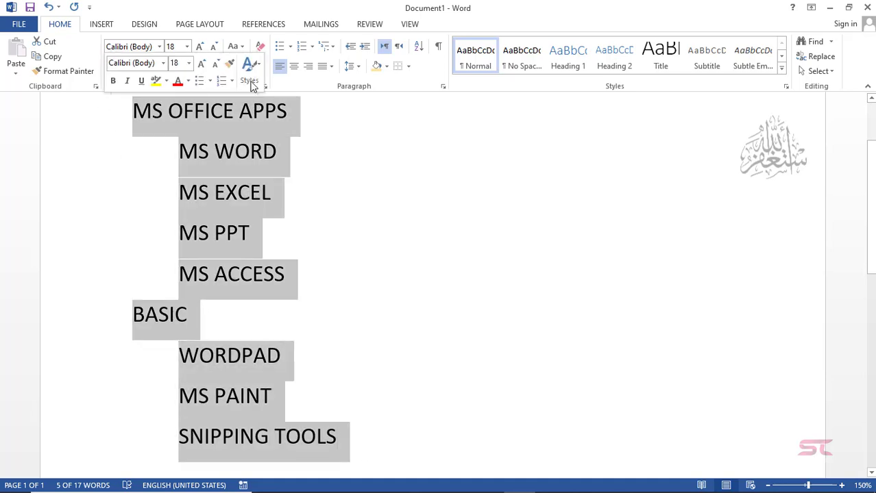
{"action": "left_click", "coordinate": [335, 52]}
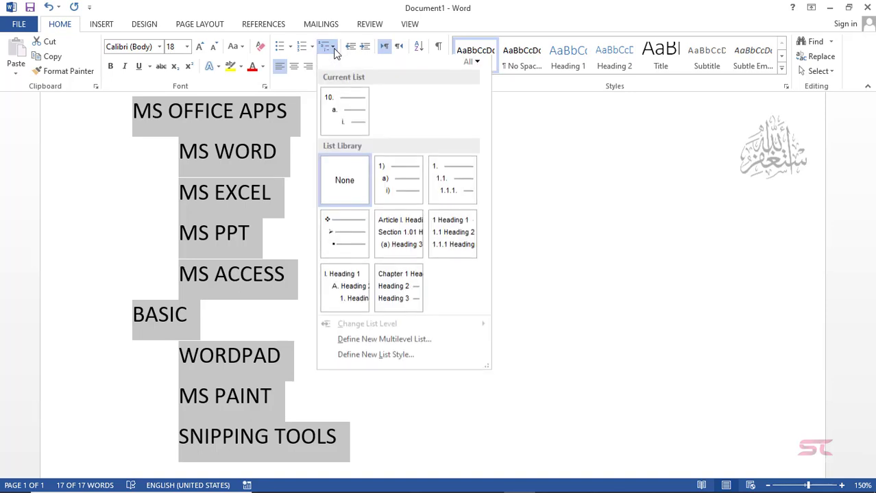
{"action": "left_click", "coordinate": [394, 179]}
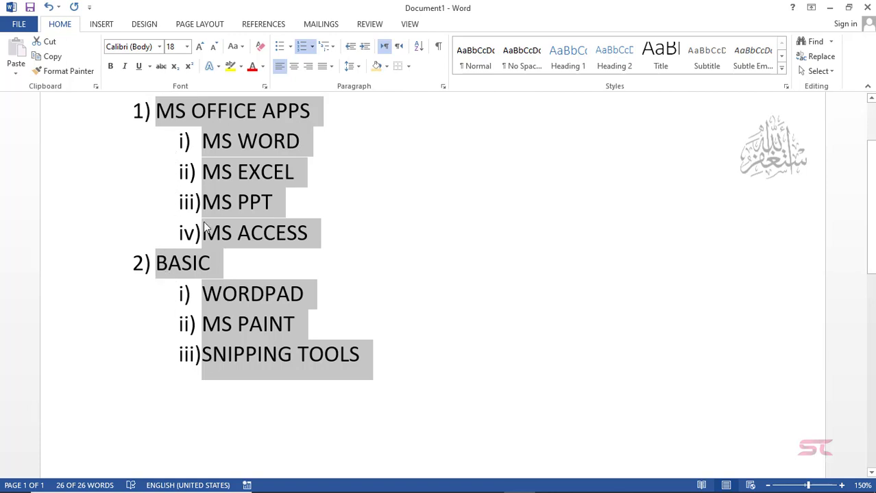
Try the symbol-bullet multilevel list format on all the lines and set the multilevel list back to None
{"action": "left_click", "coordinate": [322, 48]}
{"action": "left_click", "coordinate": [331, 236]}
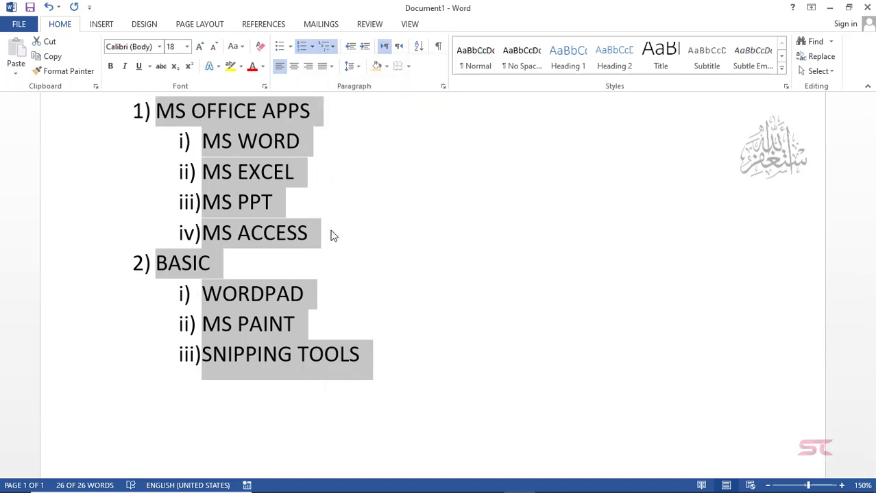
{"action": "left_click", "coordinate": [326, 48]}
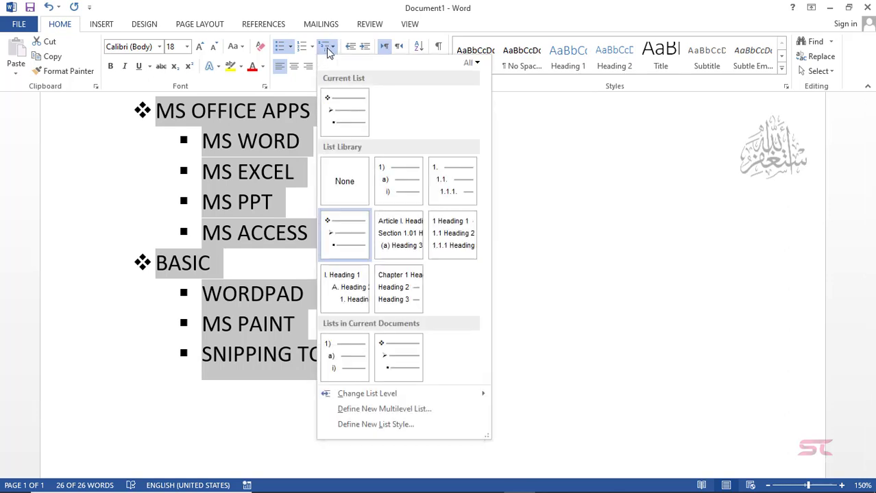
{"action": "left_click", "coordinate": [344, 198]}
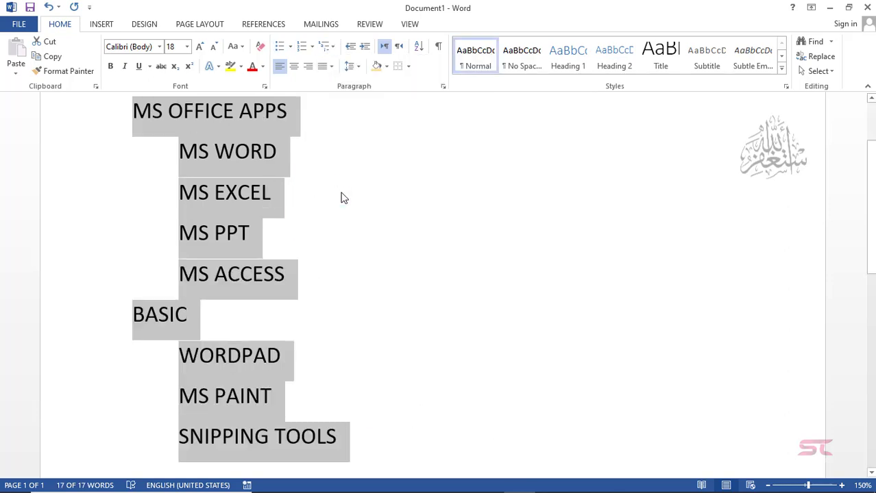
Increase the indent of all the lines by three levels and decrease it by three levels again
{"action": "left_click", "coordinate": [365, 49]}
{"action": "left_click", "coordinate": [364, 50]}
{"action": "left_click", "coordinate": [362, 49]}
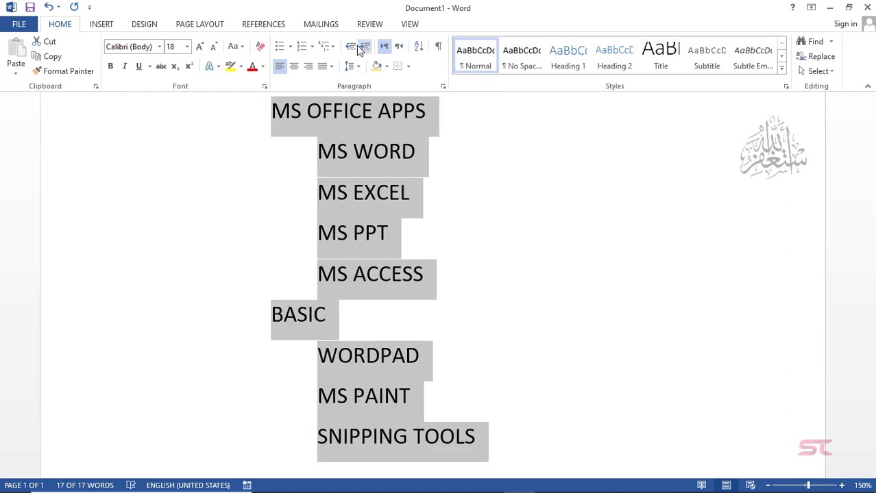
{"action": "left_click", "coordinate": [352, 49]}
{"action": "left_click", "coordinate": [352, 49]}
{"action": "left_click", "coordinate": [352, 48]}
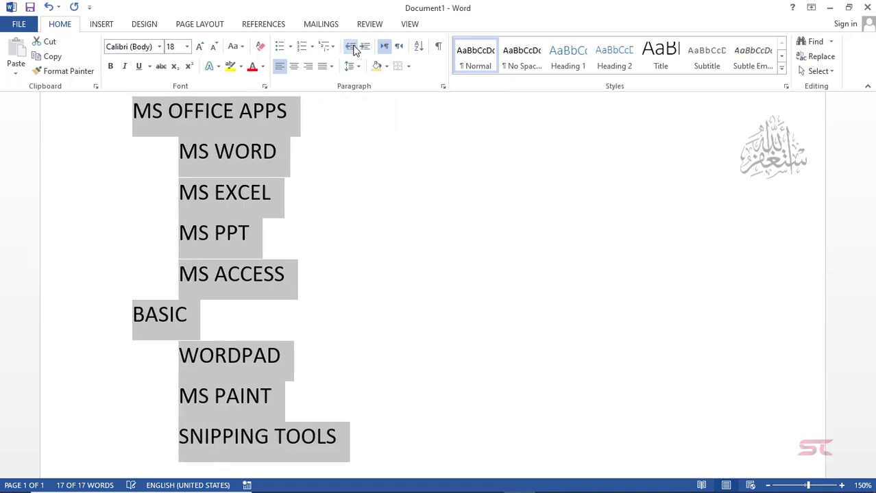
Switch the text direction of all the lines to right-to-left and back to left-to-right
{"action": "left_click", "coordinate": [397, 50]}
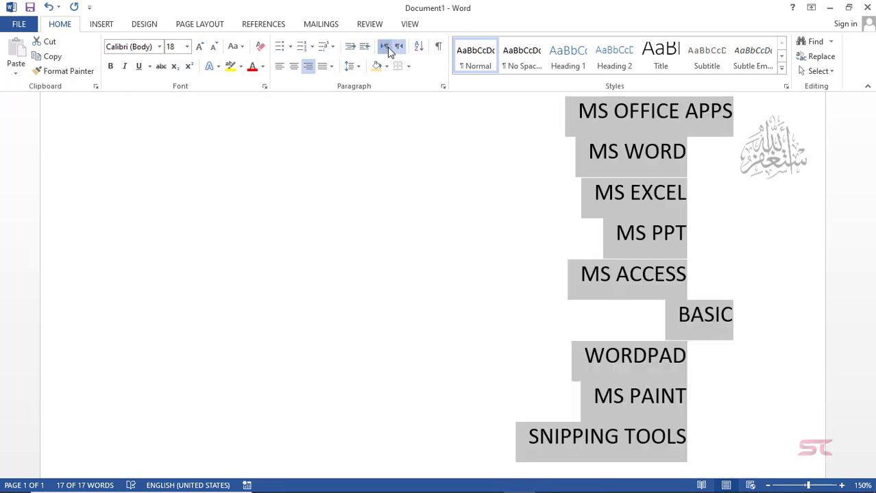
{"action": "left_click", "coordinate": [387, 50]}
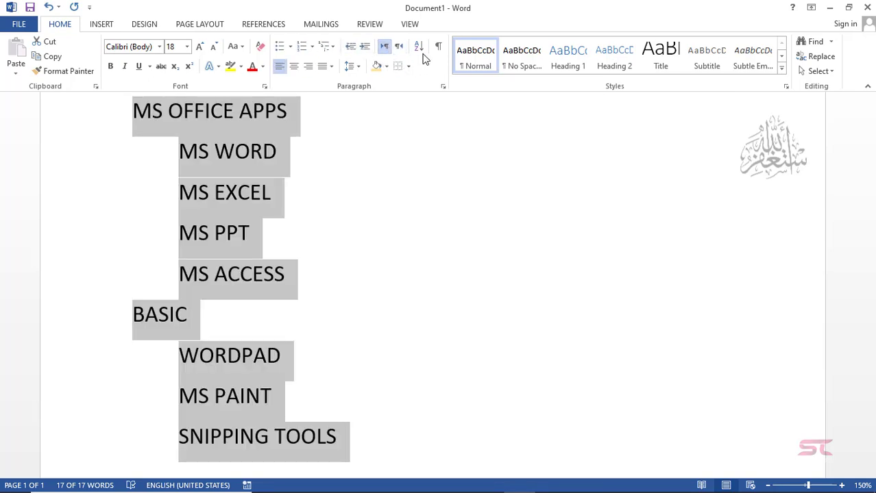
Delete all the selected list text and set the font size to 18
{"action": "key", "text": "Delete"}
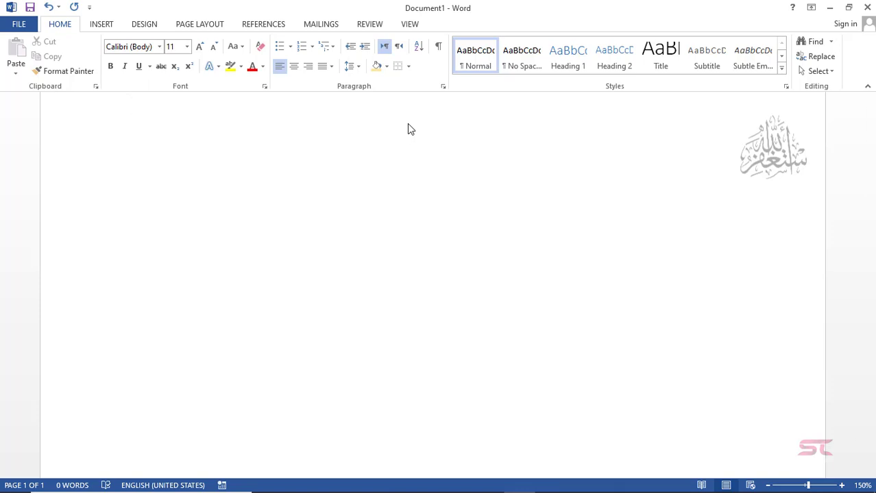
{"action": "left_click", "coordinate": [200, 48]}
{"action": "left_click", "coordinate": [200, 48]}
{"action": "left_click", "coordinate": [200, 48]}
{"action": "left_click", "coordinate": [199, 48]}
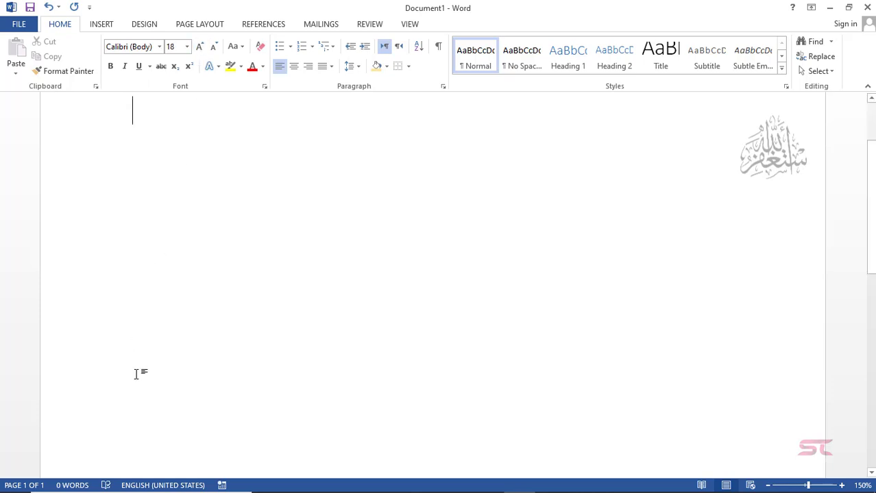
Enter the numbers 1, 3, 5, 4, 2, 7 and 6, each on its own line
{"action": "type", "text": "1"}
{"action": "key", "text": "Return"}
{"action": "type", "text": "3"}
{"action": "key", "text": "Return"}
{"action": "type", "text": "5"}
{"action": "key", "text": "Return"}
{"action": "type", "text": "4"}
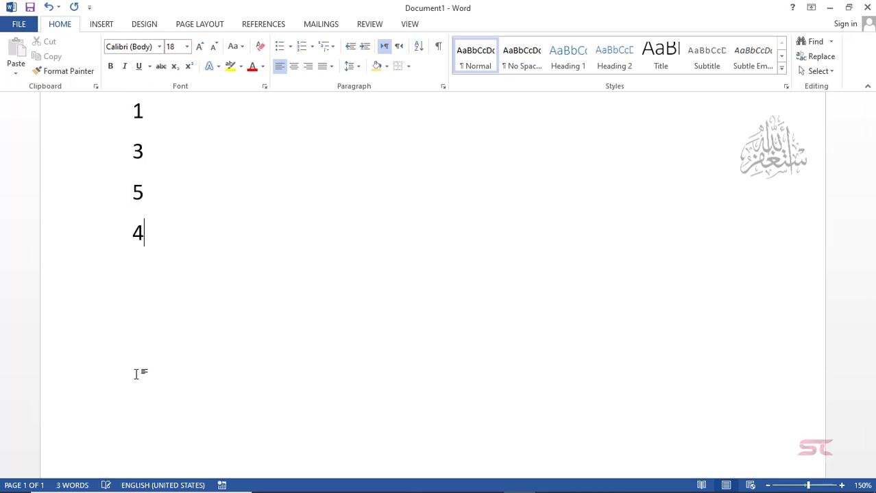
{"action": "key", "text": "Return"}
{"action": "type", "text": "2"}
{"action": "key", "text": "Return"}
{"action": "type", "text": "7"}
{"action": "key", "text": "Return"}
{"action": "type", "text": "6"}
{"action": "key", "text": "Return"}
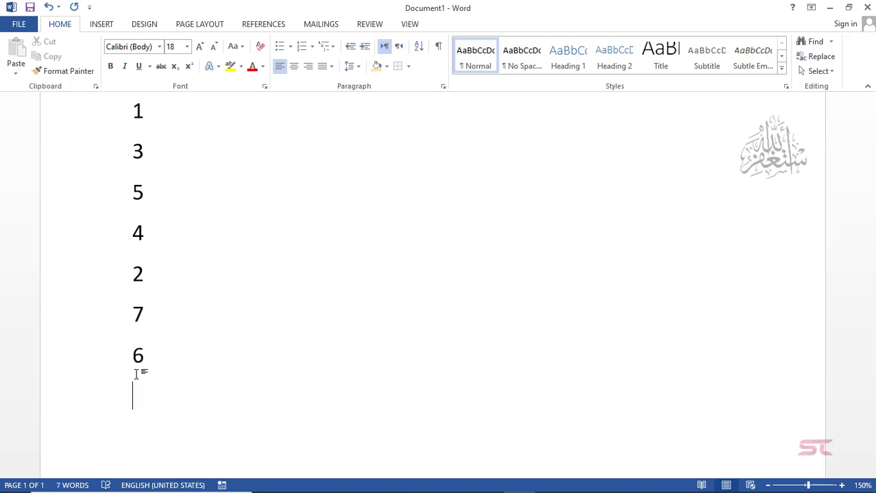
Sort the seven number lines as numbers in ascending order
{"action": "left_click_drag", "start_coordinate": [170, 358], "coordinate": [92, 121]}
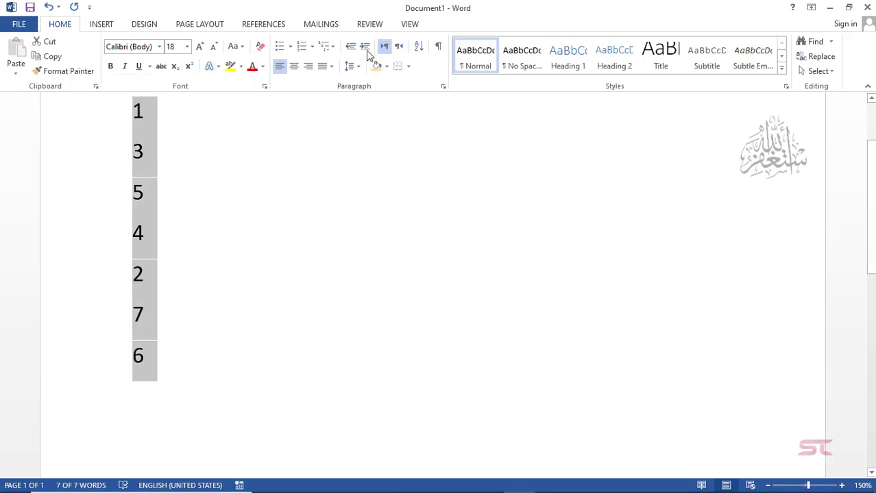
{"action": "left_click", "coordinate": [419, 45]}
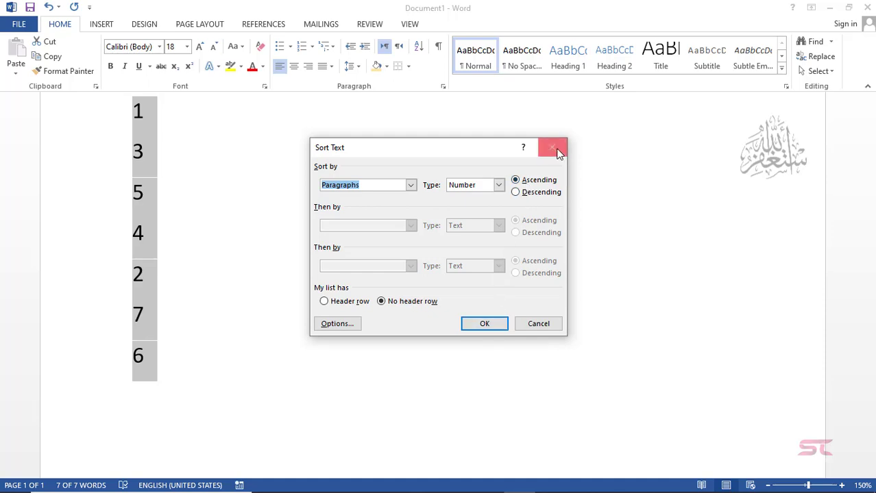
{"action": "left_click", "coordinate": [490, 323]}
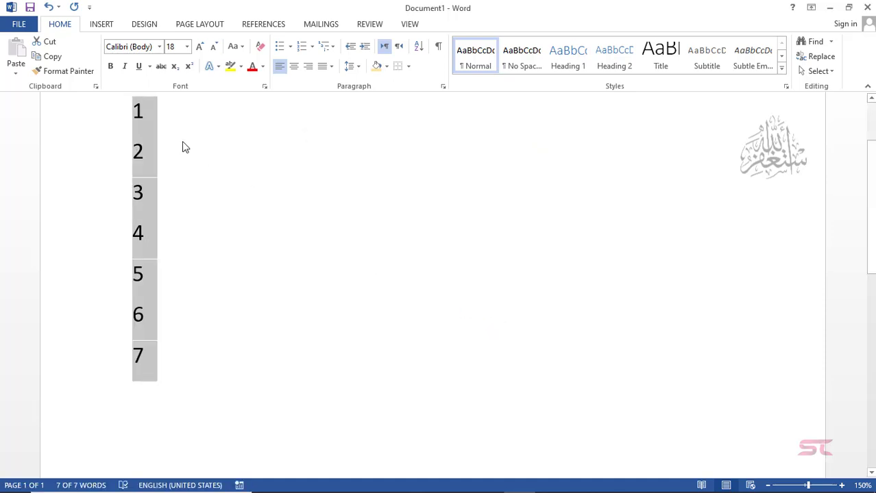
Sort the seven number lines in descending order and re-sort them in ascending order
{"action": "left_click", "coordinate": [419, 46]}
{"action": "left_click", "coordinate": [531, 192]}
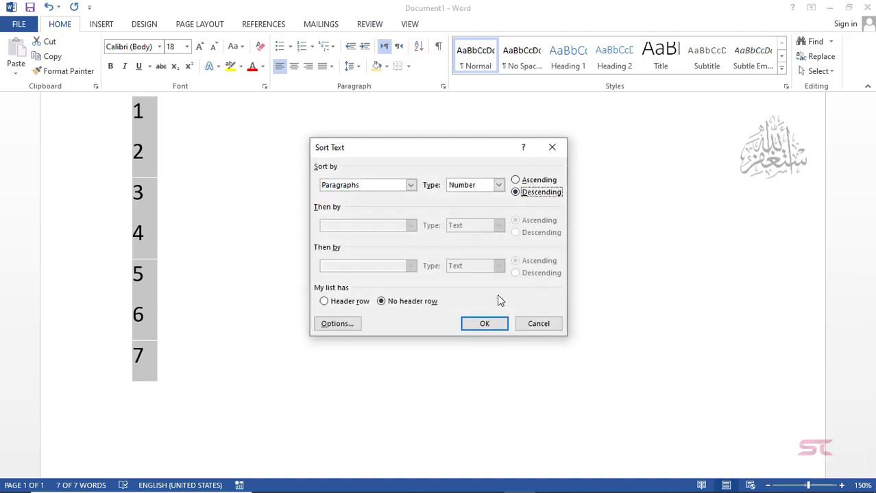
{"action": "left_click", "coordinate": [487, 323]}
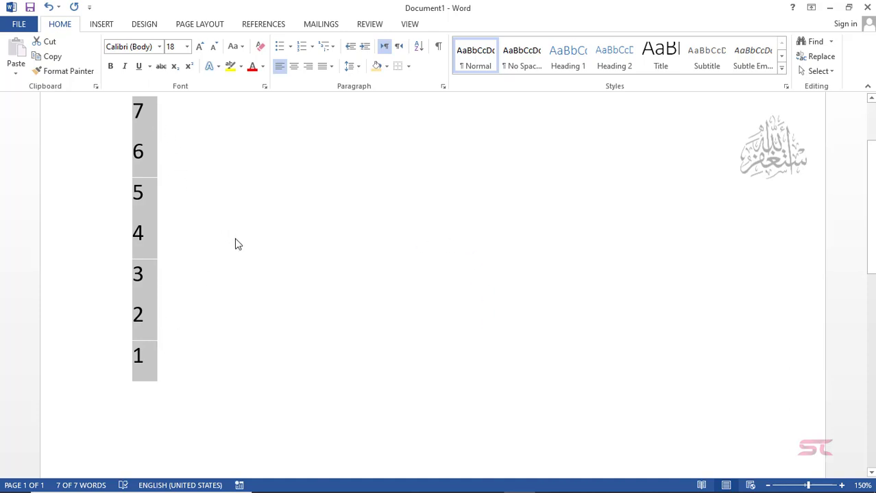
{"action": "left_click", "coordinate": [418, 50]}
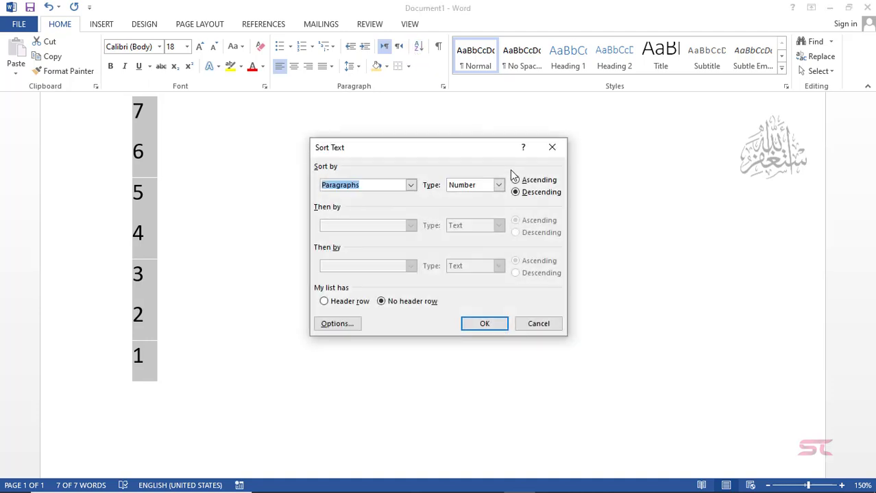
{"action": "left_click", "coordinate": [526, 182]}
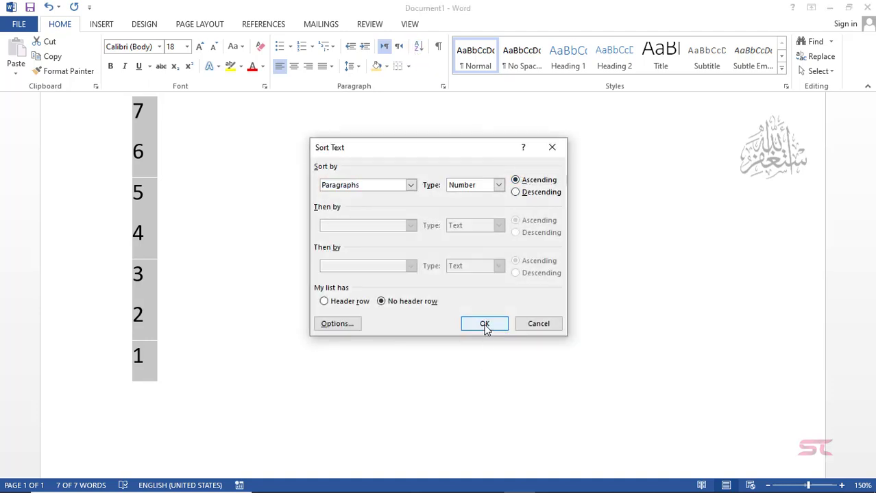
{"action": "left_click", "coordinate": [485, 325]}
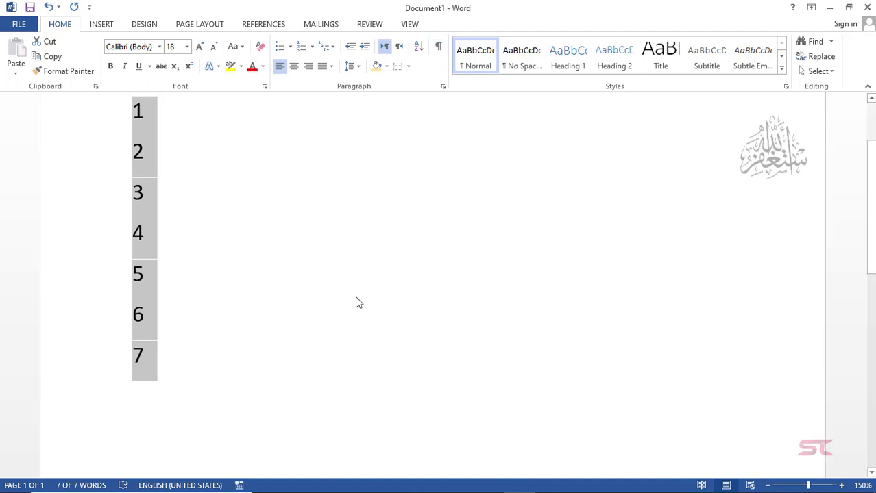
Delete all the number lines and set the font size to 11
{"action": "key", "text": "Delete"}
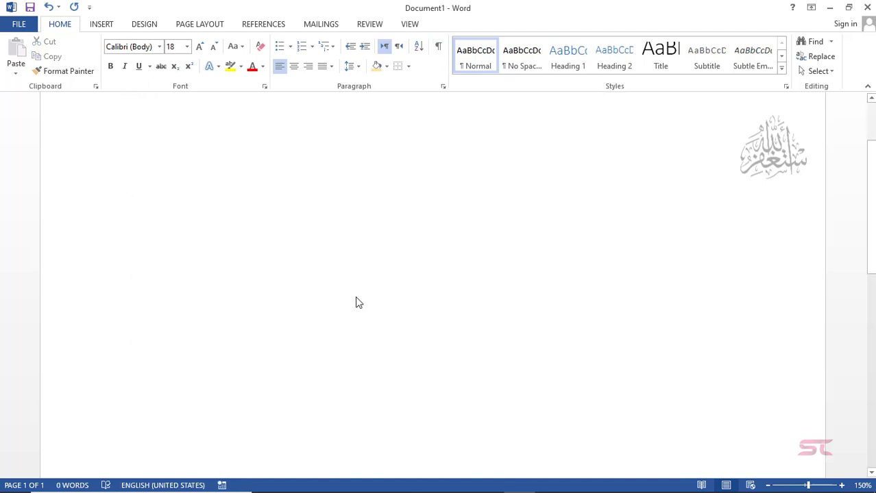
{"action": "left_click", "coordinate": [213, 48]}
{"action": "left_click", "coordinate": [213, 48]}
{"action": "left_click", "coordinate": [213, 48]}
{"action": "left_click", "coordinate": [213, 48]}
{"action": "left_click", "coordinate": [213, 49]}
{"action": "left_click", "coordinate": [213, 49]}
{"action": "left_click", "coordinate": [199, 48]}
{"action": "left_click", "coordinate": [200, 48]}
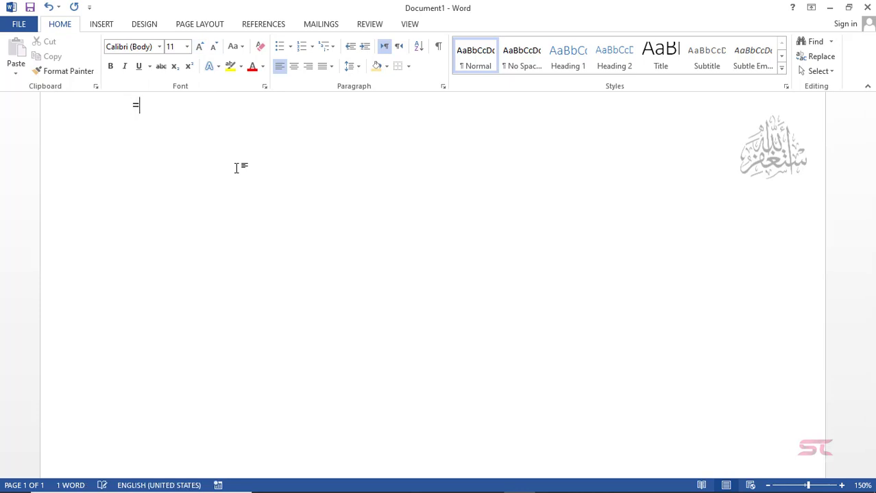
Generate sample paragraphs with =RAND() and show the formatting marks
{"action": "type", "text": "RAND()"}
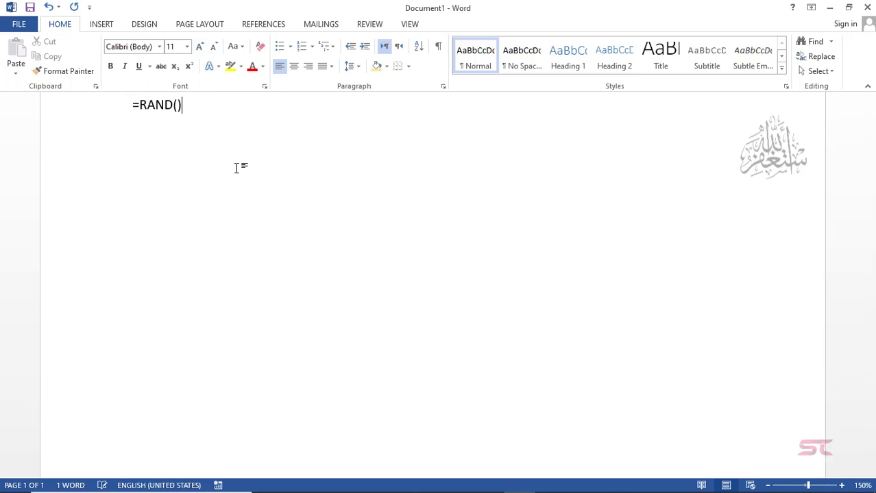
{"action": "key", "text": "Return"}
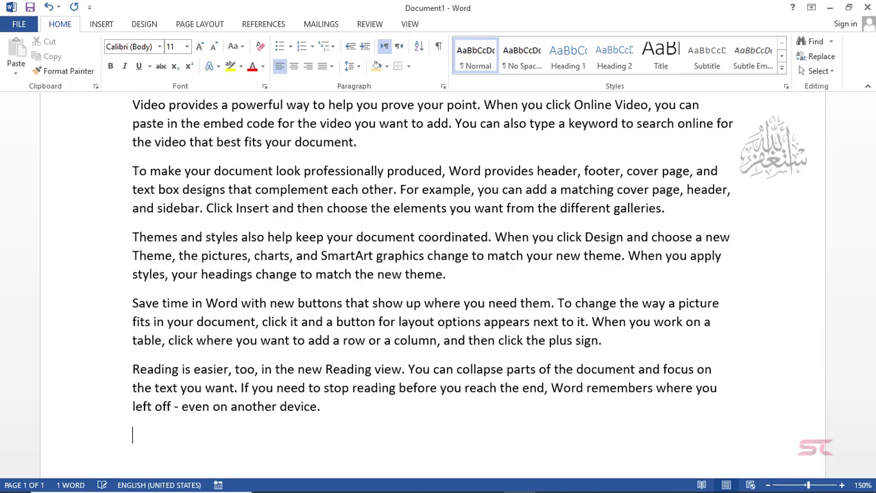
{"action": "left_click", "coordinate": [439, 48]}
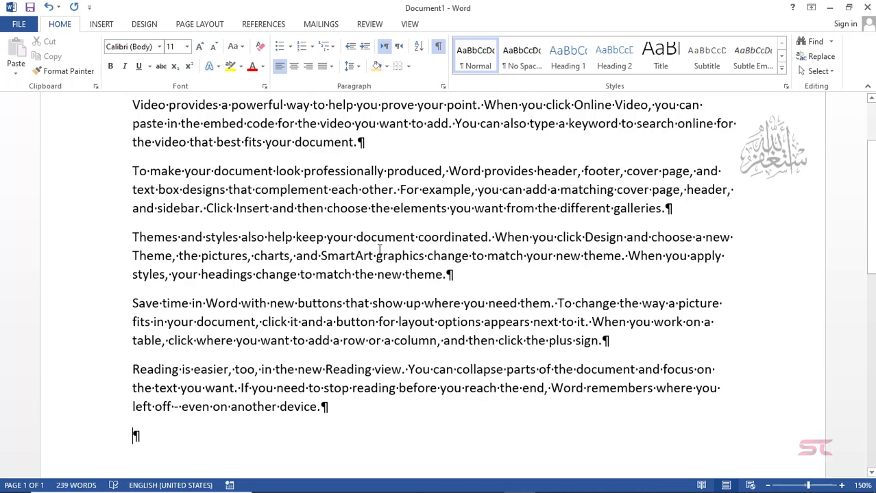
In the second paragraph, add extra spaces after "Click Insert and" and three tabs before "professionally", and hide the formatting marks
{"action": "left_click", "coordinate": [296, 209]}
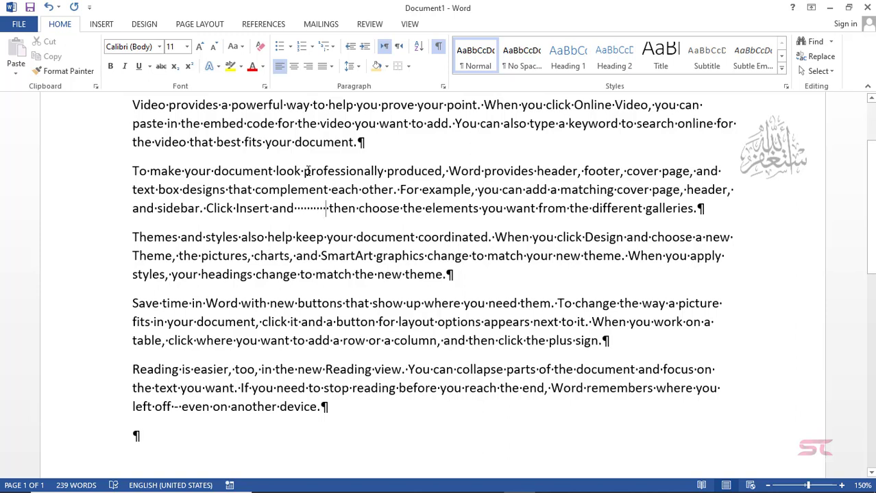
{"action": "key", "text": "Tab"}
{"action": "key", "text": "Tab"}
{"action": "key", "text": "Tab"}
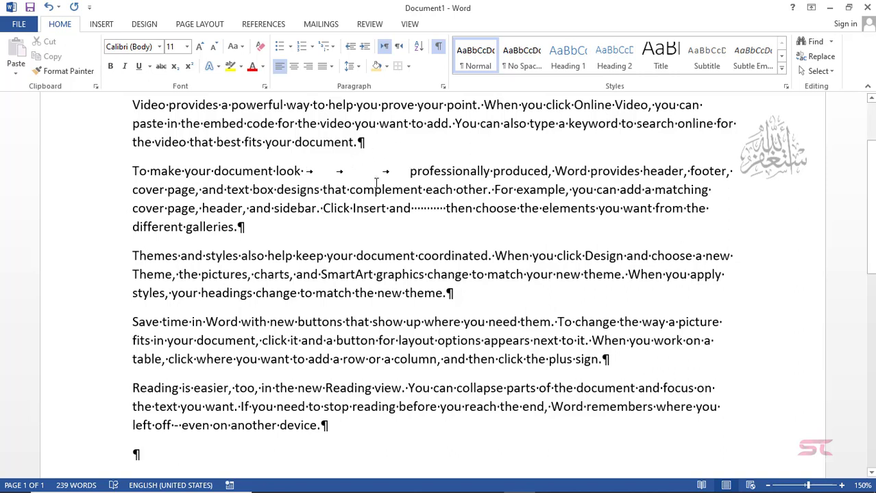
{"action": "left_click", "coordinate": [438, 48]}
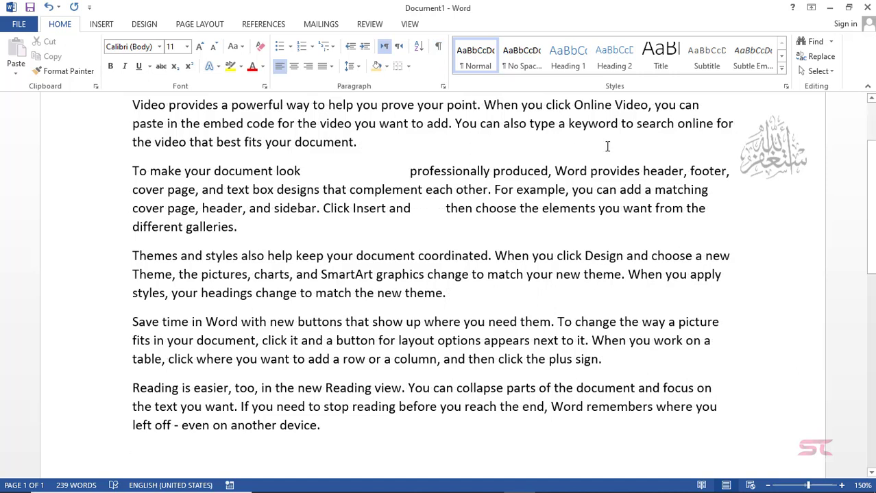
Split "Video provides a", "To make your" and "Themes and styles" off the first three paragraphs onto their own lines
{"action": "left_click", "coordinate": [231, 106]}
{"action": "key", "text": "Return"}
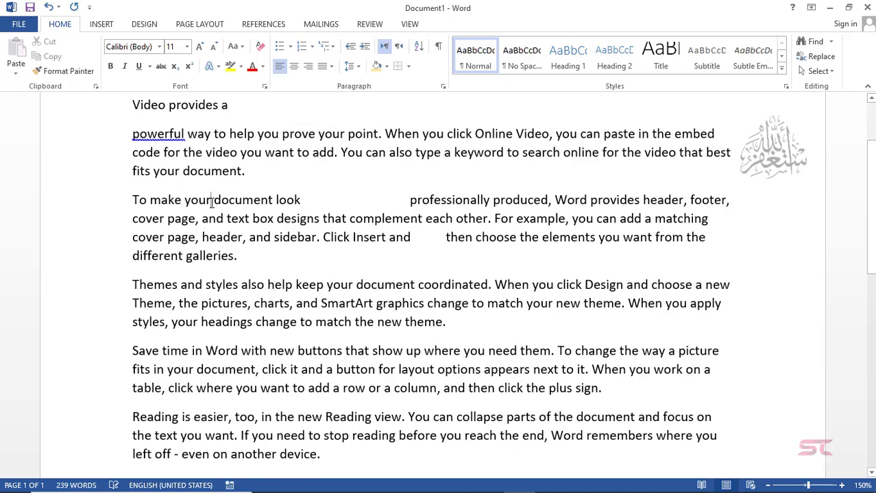
{"action": "left_click", "coordinate": [213, 202]}
{"action": "key", "text": "Return"}
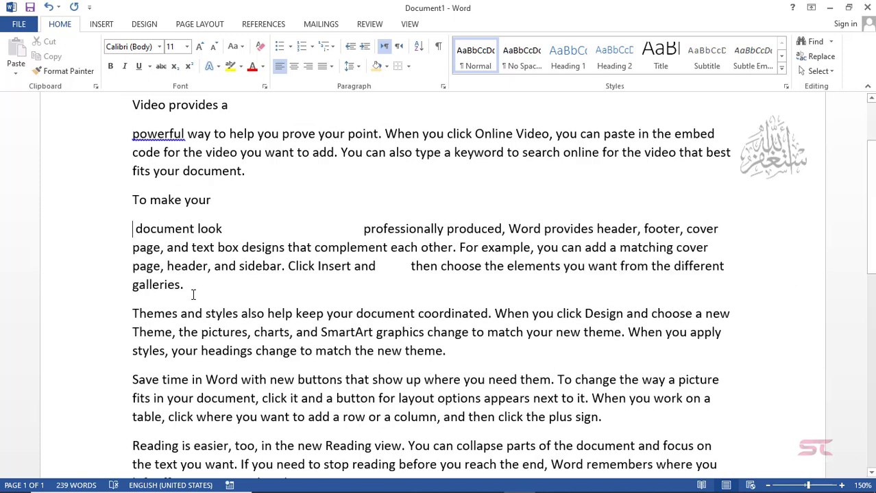
{"action": "left_click", "coordinate": [238, 314]}
{"action": "key", "text": "Return"}
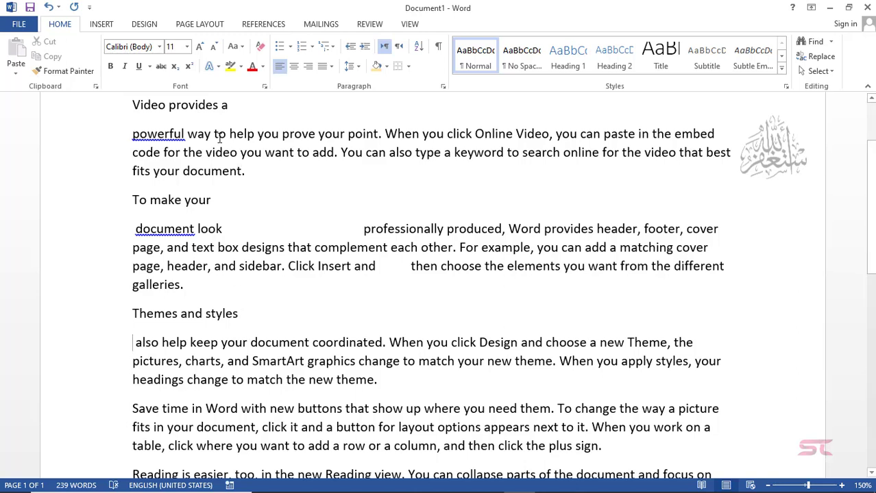
Apply the Heading 1 style to the lines "Video provides a", "To make your" and "Themes and styles"
{"action": "left_click_drag", "start_coordinate": [239, 107], "coordinate": [110, 108]}
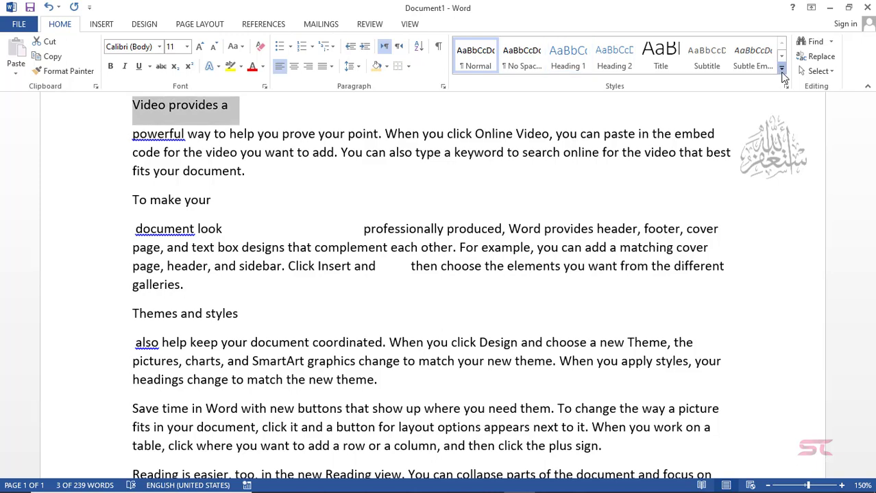
{"action": "left_click", "coordinate": [782, 71]}
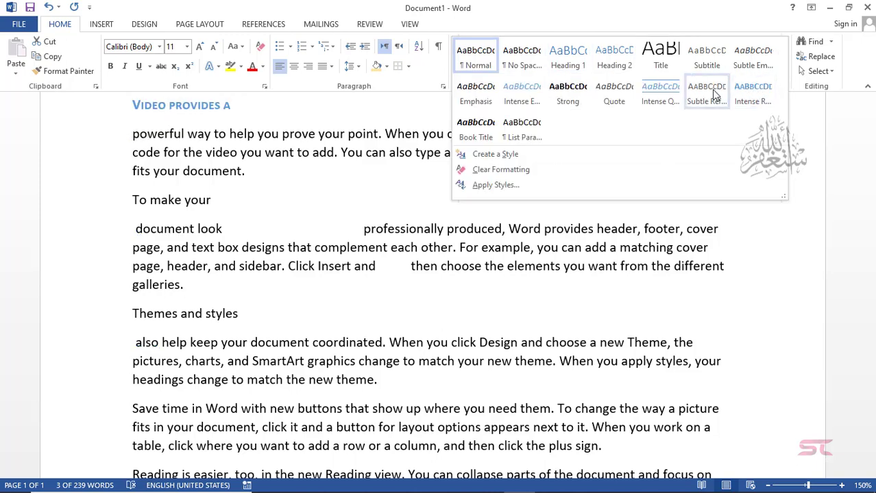
{"action": "left_click", "coordinate": [577, 52]}
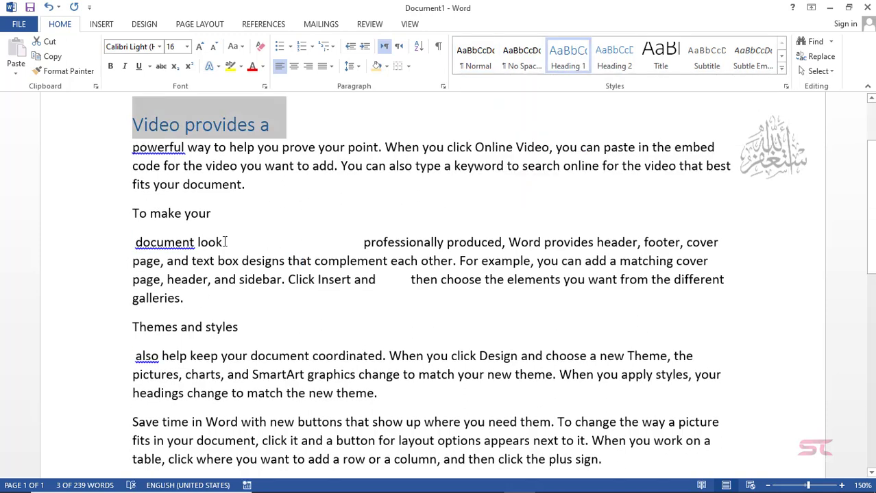
{"action": "left_click_drag", "start_coordinate": [218, 217], "coordinate": [131, 214]}
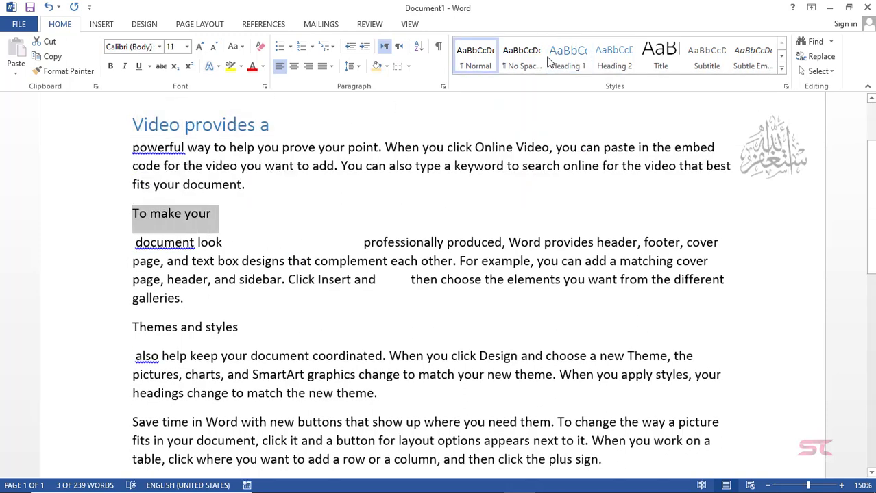
{"action": "left_click", "coordinate": [570, 62]}
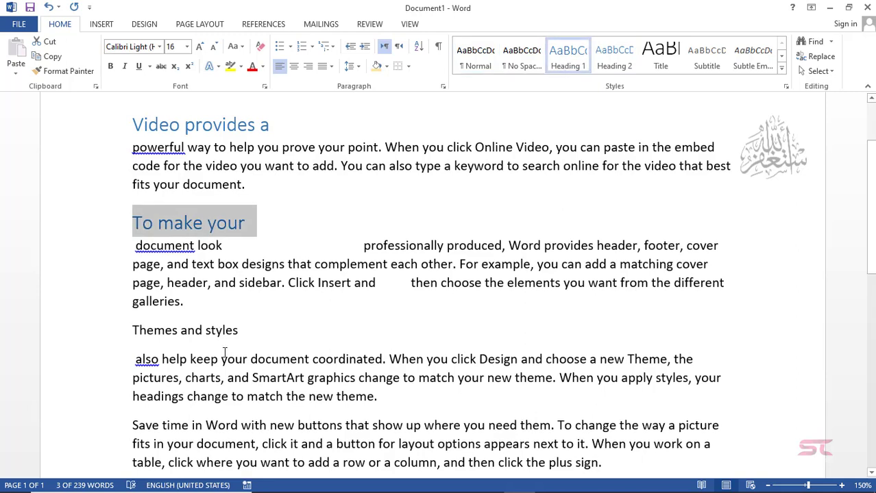
{"action": "left_click_drag", "start_coordinate": [248, 334], "coordinate": [110, 346]}
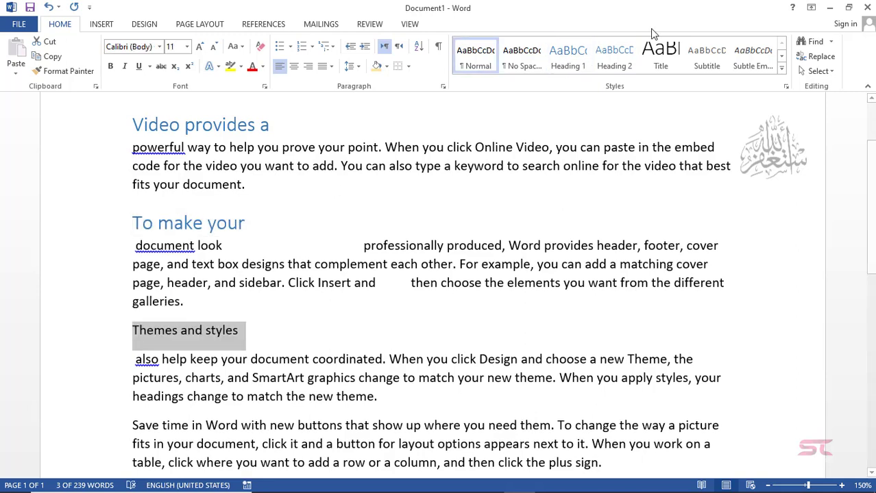
{"action": "left_click", "coordinate": [573, 62]}
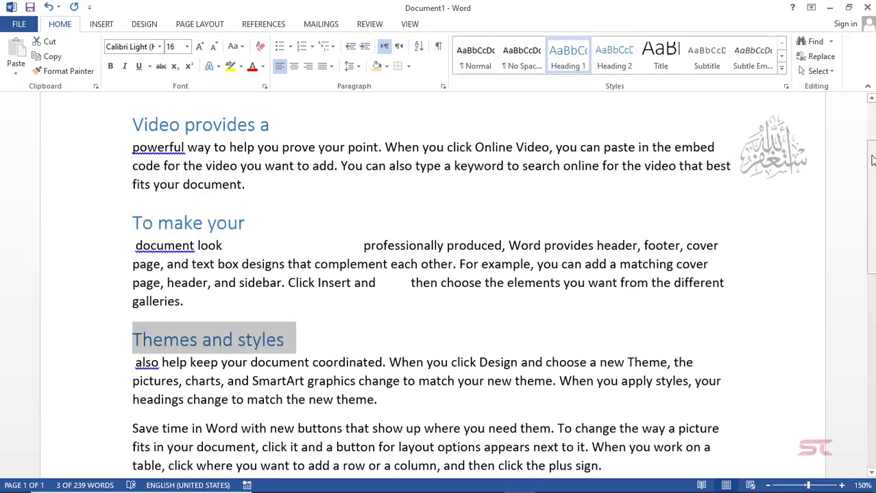
Delete the last two paragraphs, starting with "Save time in Word" and "Reading is easier"
{"action": "left_click_drag", "start_coordinate": [872, 165], "coordinate": [871, 213]}
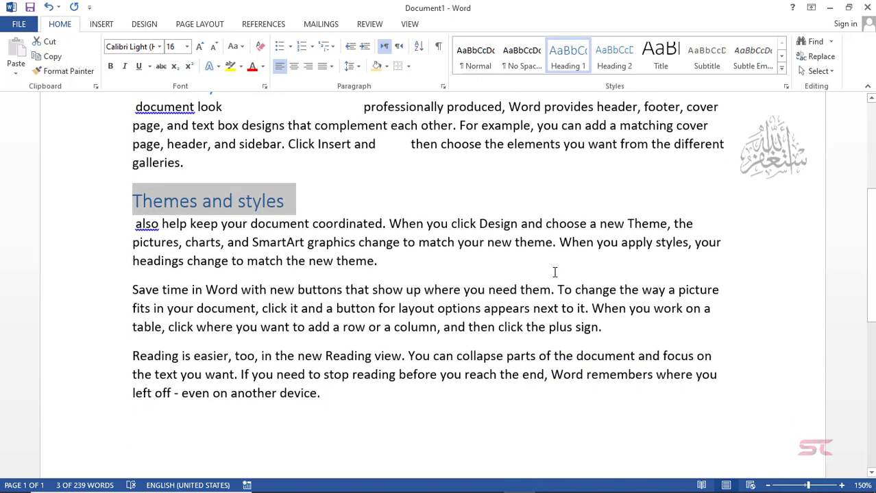
{"action": "left_click_drag", "start_coordinate": [342, 407], "coordinate": [110, 204]}
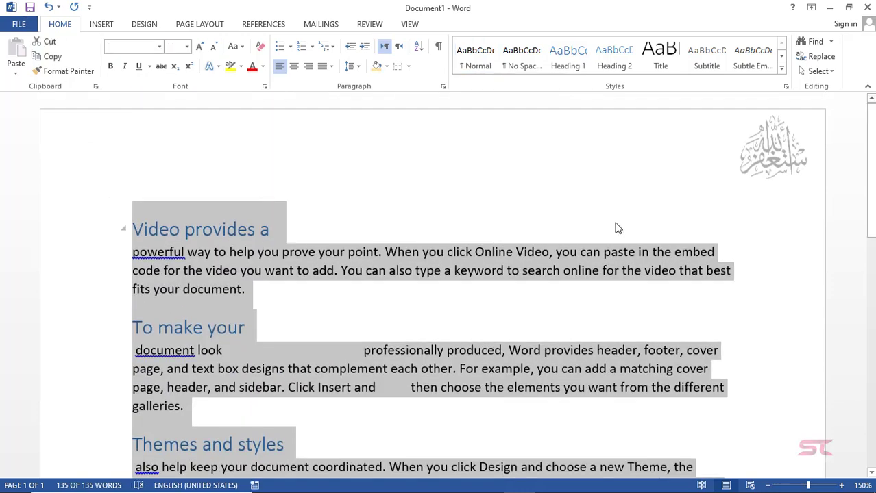
Copy all the remaining text and paste it 14 times to fill six pages
{"action": "left_click_drag", "start_coordinate": [873, 170], "coordinate": [873, 199]}
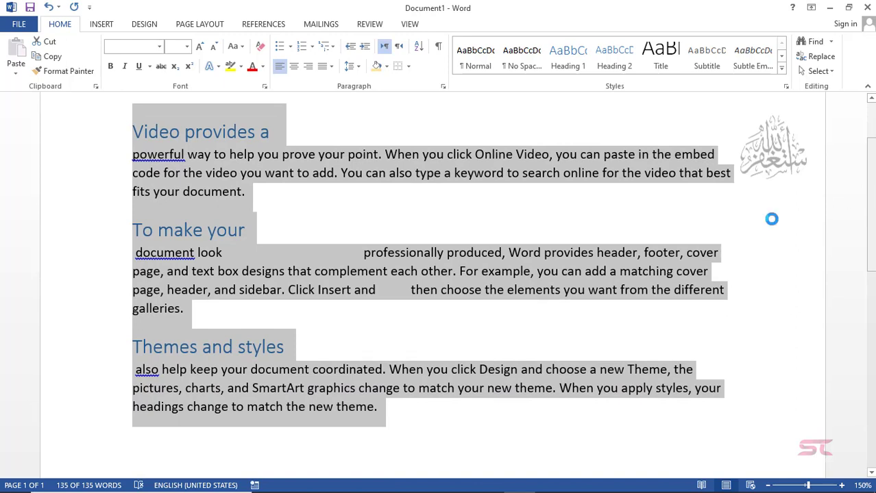
{"action": "key", "text": "ctrl+v"}
{"action": "key", "text": "ctrl+v"}
{"action": "key", "text": "ctrl+v"}
{"action": "key", "text": "ctrl+v"}
{"action": "key", "text": "ctrl+v"}
{"action": "key", "text": "ctrl+v"}
{"action": "key", "text": "ctrl+v"}
{"action": "key", "text": "ctrl+v"}
{"action": "key", "text": "ctrl+v"}
{"action": "key", "text": "ctrl+v"}
{"action": "key", "text": "ctrl+v"}
{"action": "key", "text": "ctrl+v"}
{"action": "key", "text": "ctrl+v"}
{"action": "key", "text": "ctrl+v"}
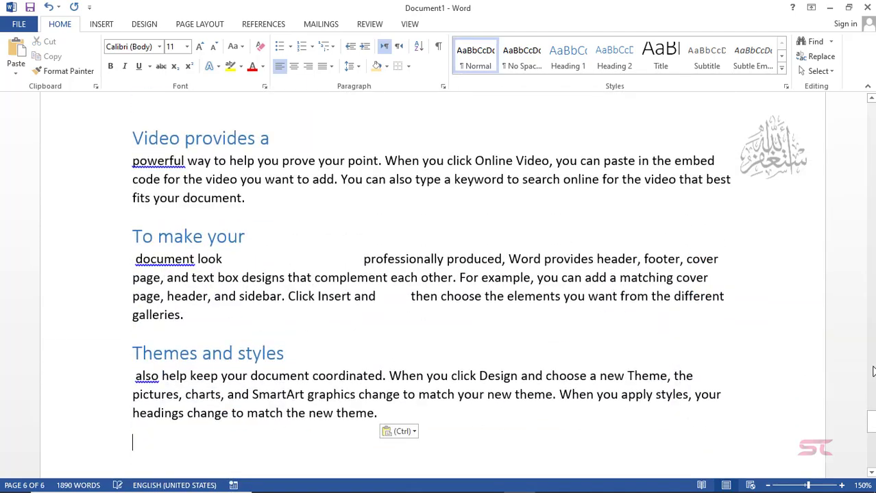
{"action": "left_click_drag", "start_coordinate": [870, 421], "coordinate": [871, 122]}
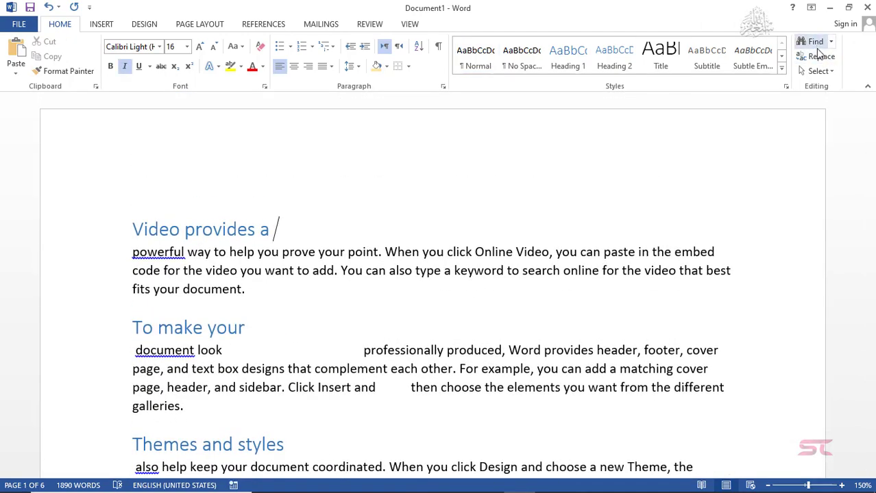
Select all the text and objects in the document and clear the selection
{"action": "left_click", "coordinate": [827, 71]}
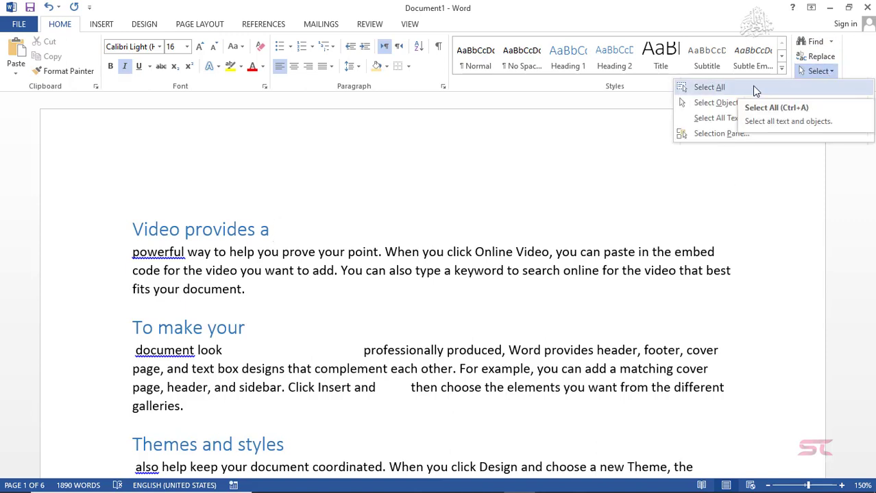
{"action": "left_click", "coordinate": [710, 87]}
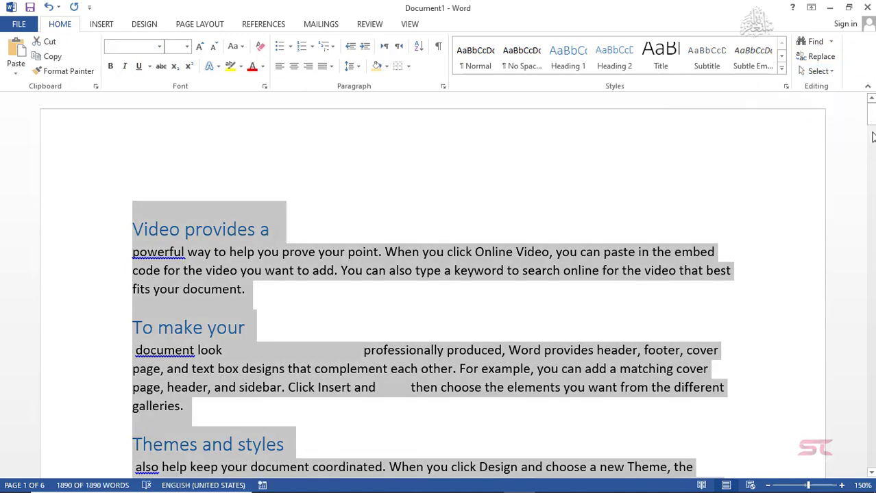
{"action": "mouse_move", "coordinate": [873, 137]}
{"action": "left_mouse_down"}
{"action": "mouse_move", "coordinate": [872, 187]}
{"action": "mouse_move", "coordinate": [872, 127]}
{"action": "left_mouse_up"}
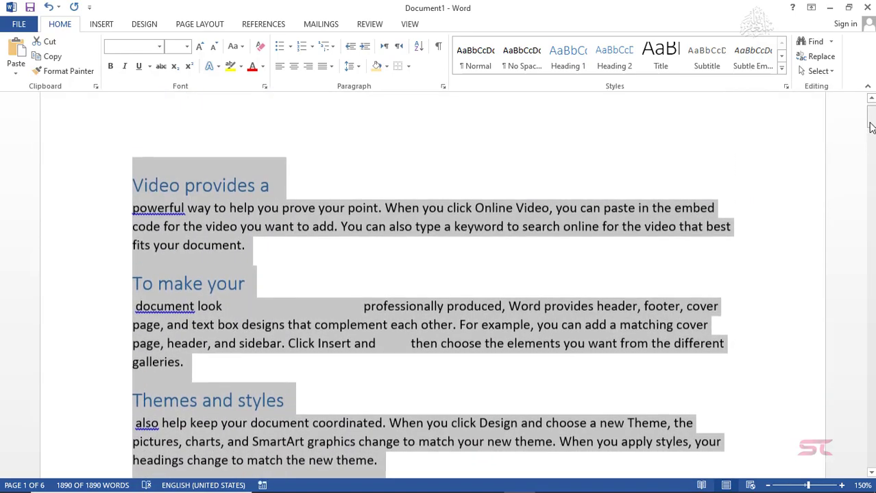
{"action": "left_click", "coordinate": [186, 180]}
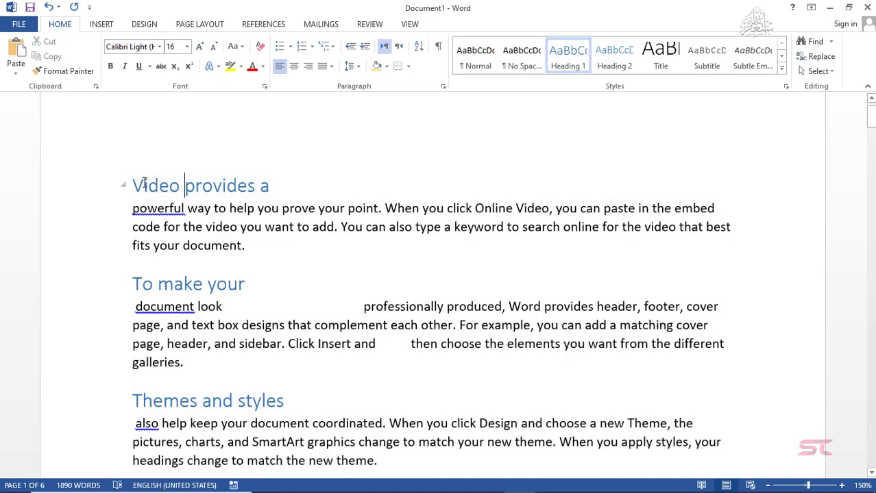
Select all text with formatting similar to the heading "Video provides a" and make it red at size 18
{"action": "double_click", "coordinate": [136, 186]}
{"action": "left_click_drag", "start_coordinate": [219, 186], "coordinate": [269, 187]}
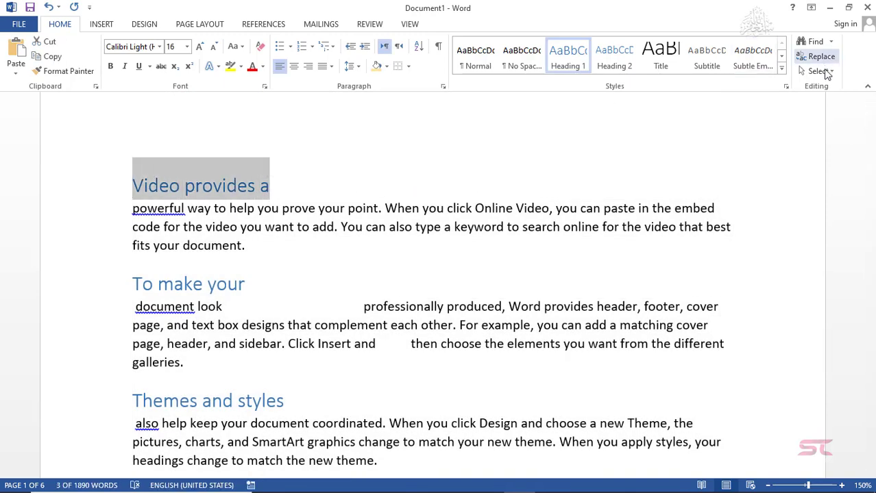
{"action": "left_click", "coordinate": [823, 72]}
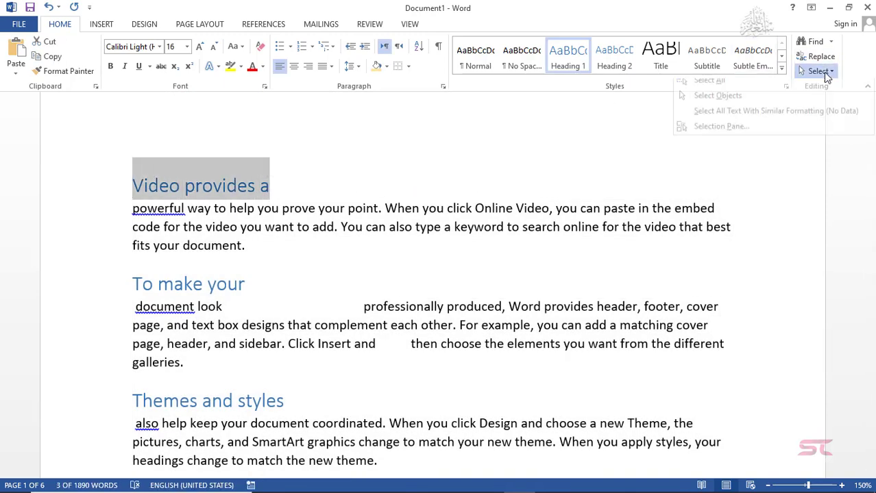
{"action": "left_click", "coordinate": [789, 119]}
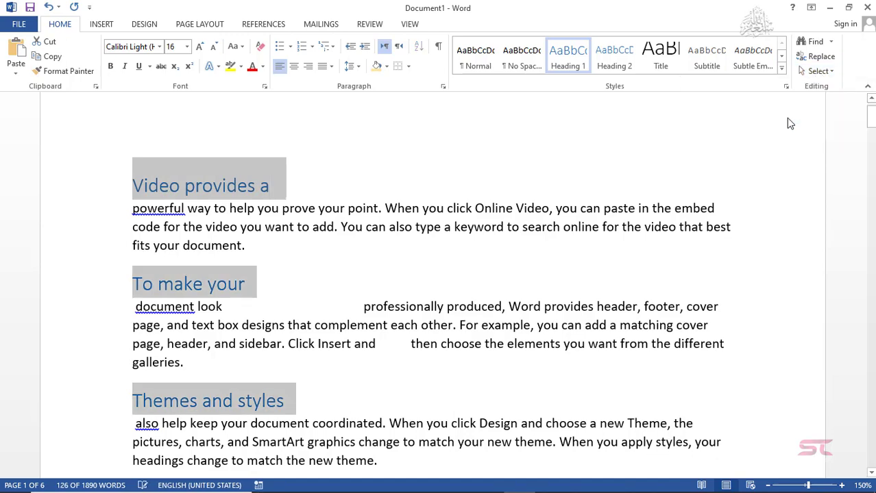
{"action": "mouse_move", "coordinate": [871, 120]}
{"action": "left_mouse_down"}
{"action": "mouse_move", "coordinate": [871, 179]}
{"action": "mouse_move", "coordinate": [871, 116]}
{"action": "left_mouse_up"}
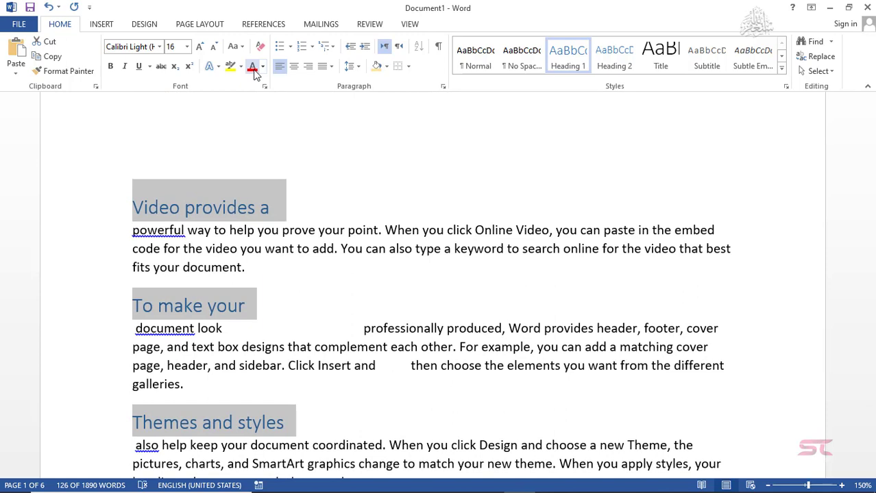
{"action": "left_click", "coordinate": [200, 47]}
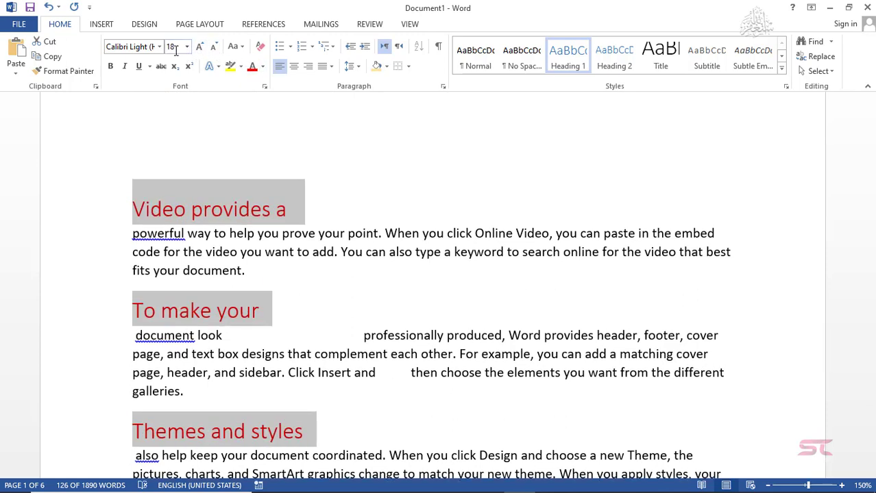
{"action": "left_click", "coordinate": [315, 212]}
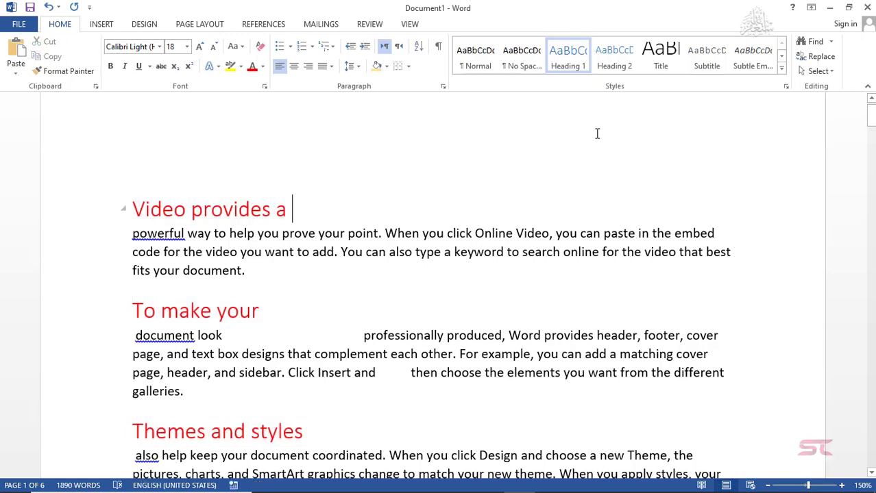
Insert an oval about 0.6" high and 0.7" wide beside the first "To make your" heading
{"action": "left_click", "coordinate": [819, 72]}
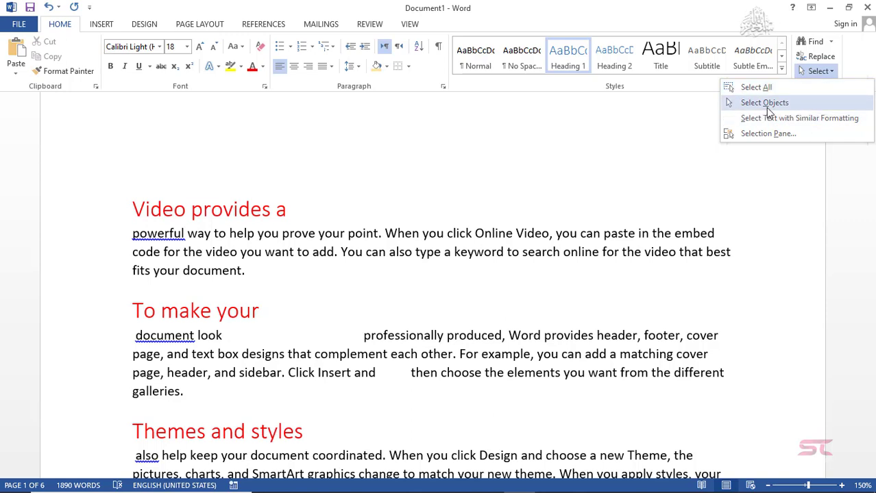
{"action": "left_click", "coordinate": [291, 209]}
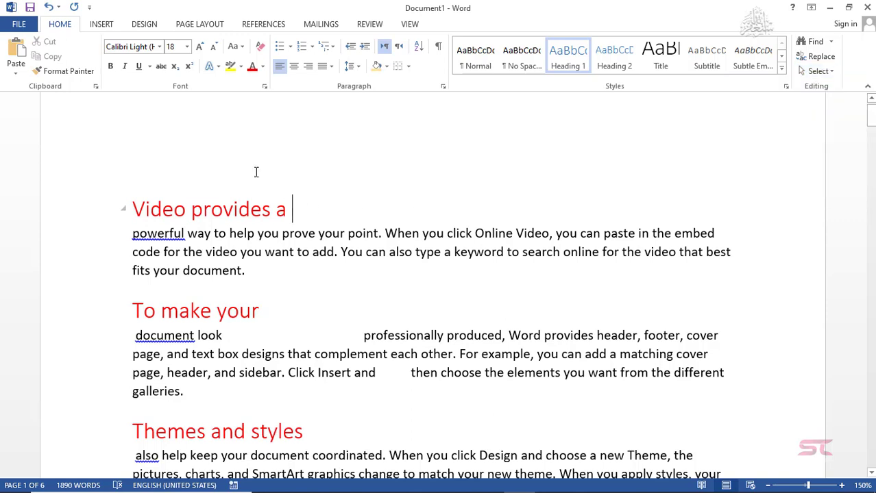
{"action": "left_click", "coordinate": [100, 26]}
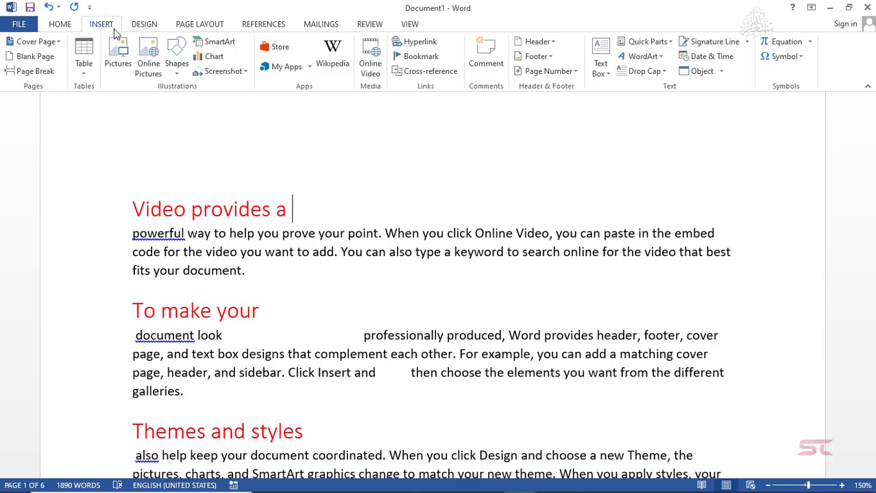
{"action": "left_click", "coordinate": [178, 78]}
{"action": "left_click", "coordinate": [227, 107]}
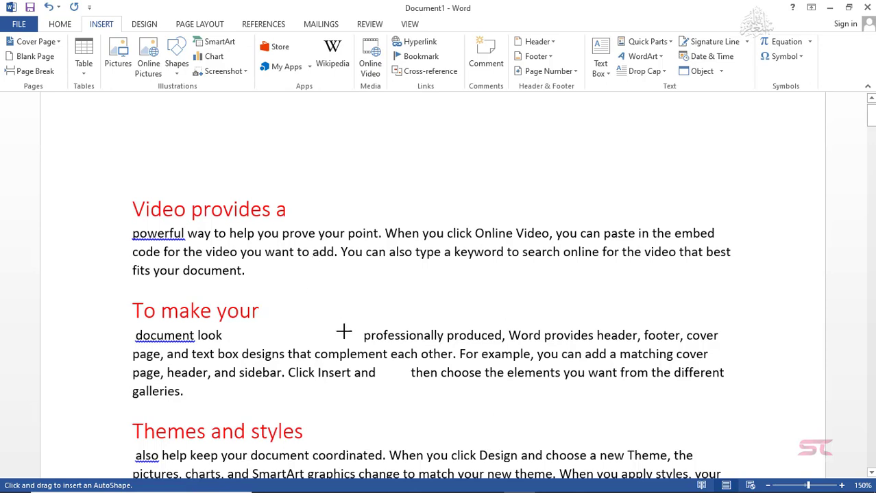
{"action": "left_click_drag", "start_coordinate": [284, 282], "coordinate": [348, 337]}
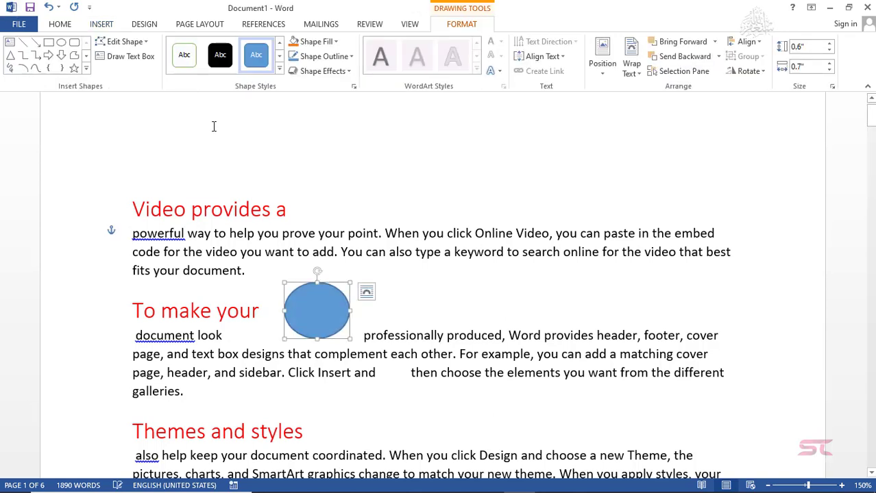
Draw a rounded rectangle beside the "Themes and styles" heading and a triangle about 0.49" by 0.58" to the right of the oval
{"action": "left_click", "coordinate": [75, 45]}
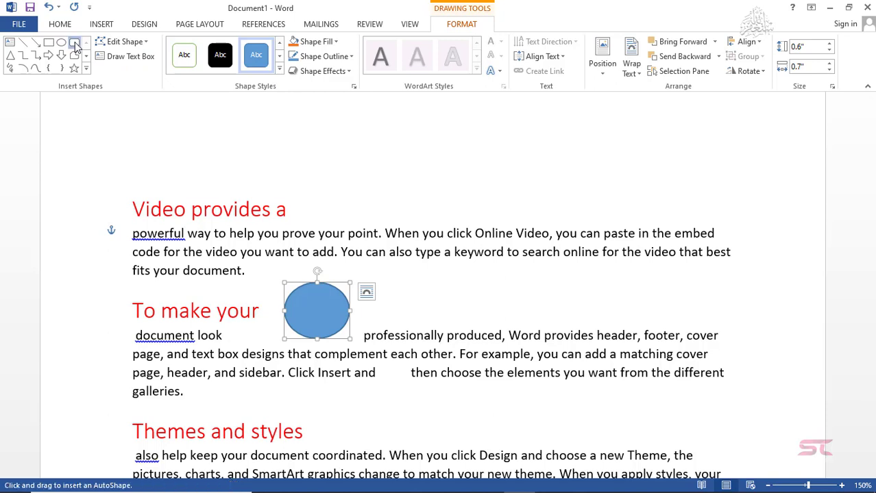
{"action": "left_click_drag", "start_coordinate": [357, 398], "coordinate": [423, 442]}
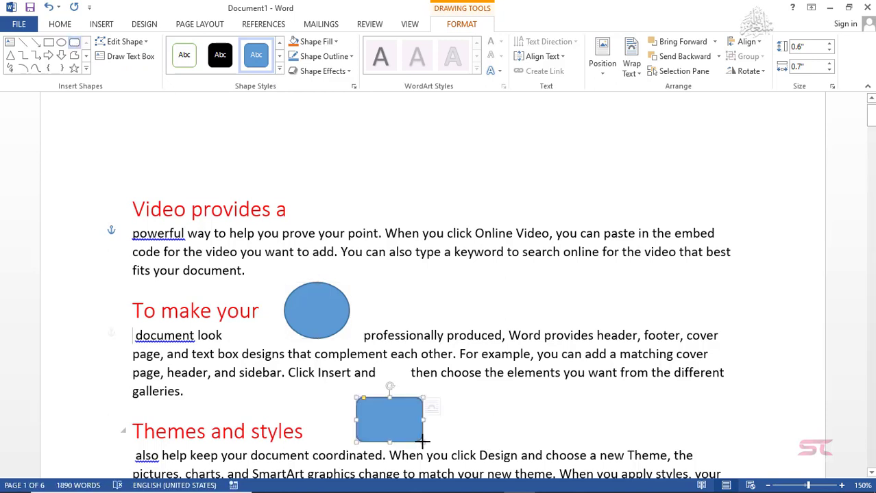
{"action": "left_click", "coordinate": [10, 55]}
{"action": "left_click_drag", "start_coordinate": [445, 279], "coordinate": [501, 325]}
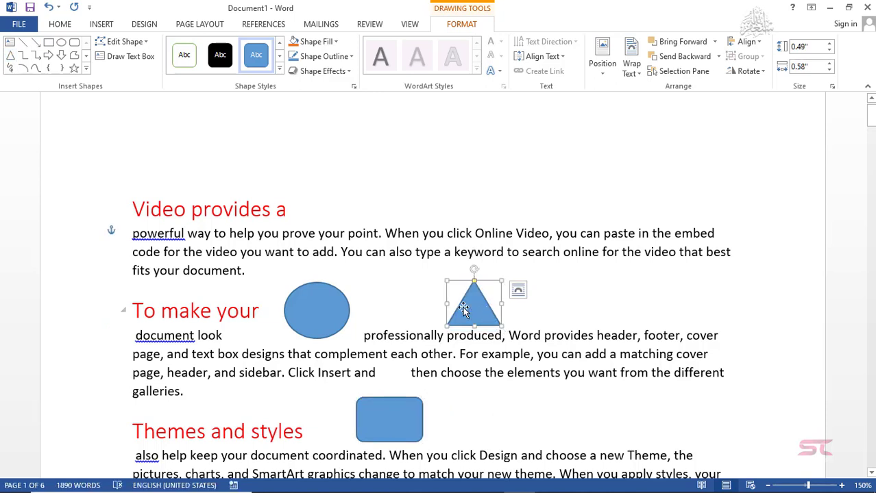
Add the oval and rounded rectangle to the triangle's selection, and deselect all three shapes
{"action": "left_click", "coordinate": [330, 314], "text": "shift"}
{"action": "left_click", "coordinate": [403, 410], "text": "shift"}
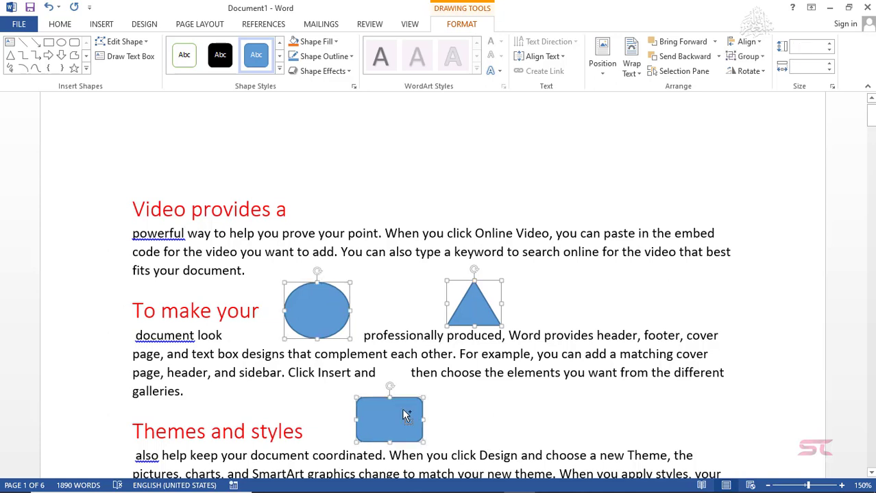
{"action": "left_click", "coordinate": [528, 324]}
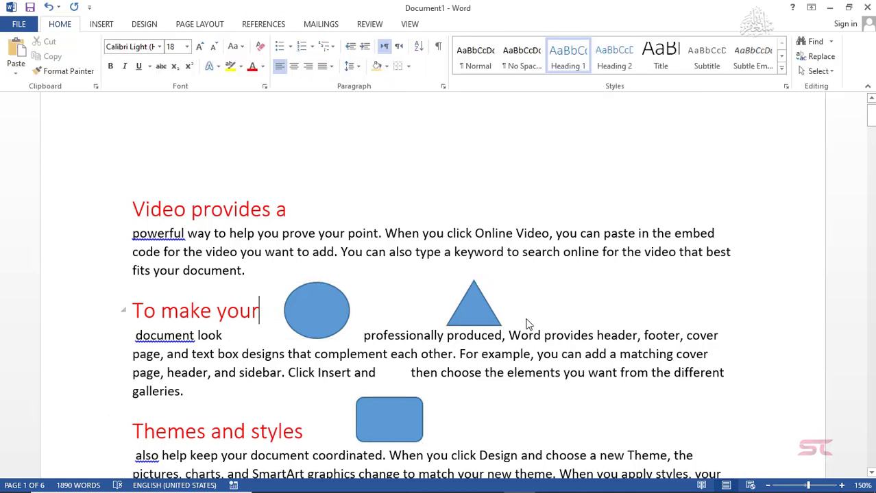
Use Select Objects to select the oval, triangle and rounded rectangle with one enclosing box
{"action": "left_click", "coordinate": [816, 72]}
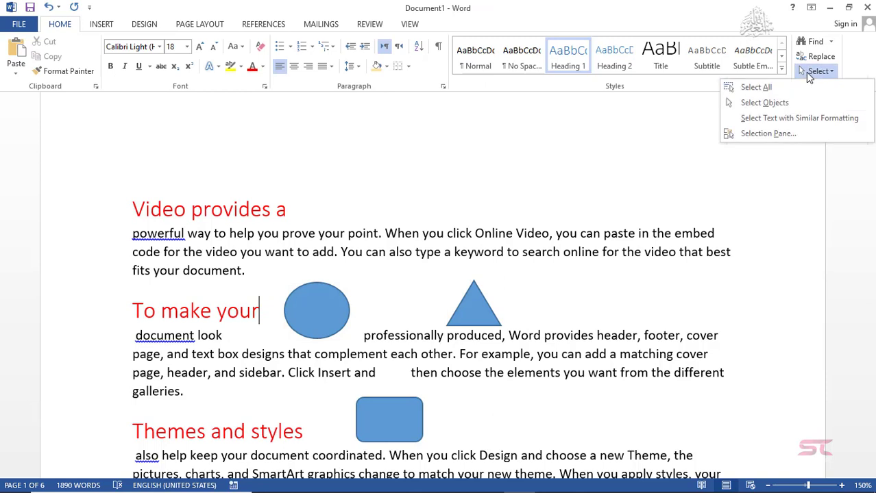
{"action": "left_click", "coordinate": [771, 102]}
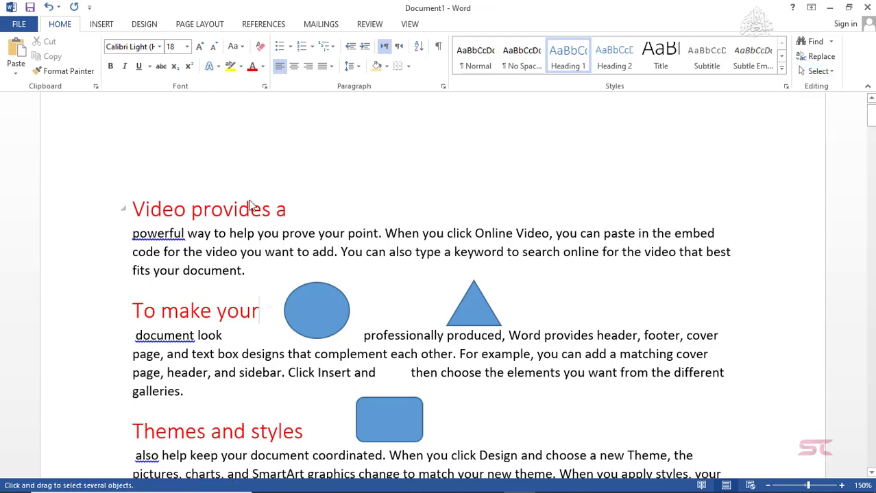
{"action": "mouse_move", "coordinate": [248, 199]}
{"action": "left_mouse_down"}
{"action": "mouse_move", "coordinate": [413, 365]}
{"action": "mouse_move", "coordinate": [535, 425]}
{"action": "mouse_move", "coordinate": [540, 448]}
{"action": "left_mouse_up"}
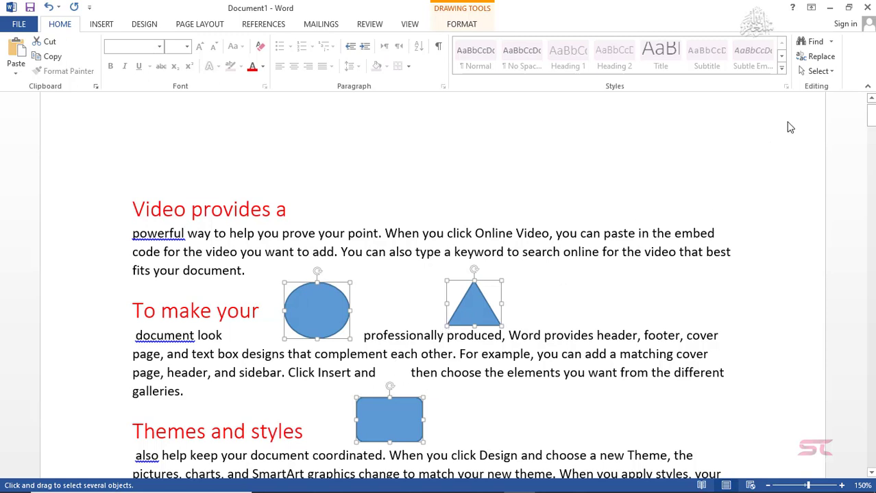
List the document's shapes in the Selection Pane, hide them all and show them all again
{"action": "left_click", "coordinate": [828, 72]}
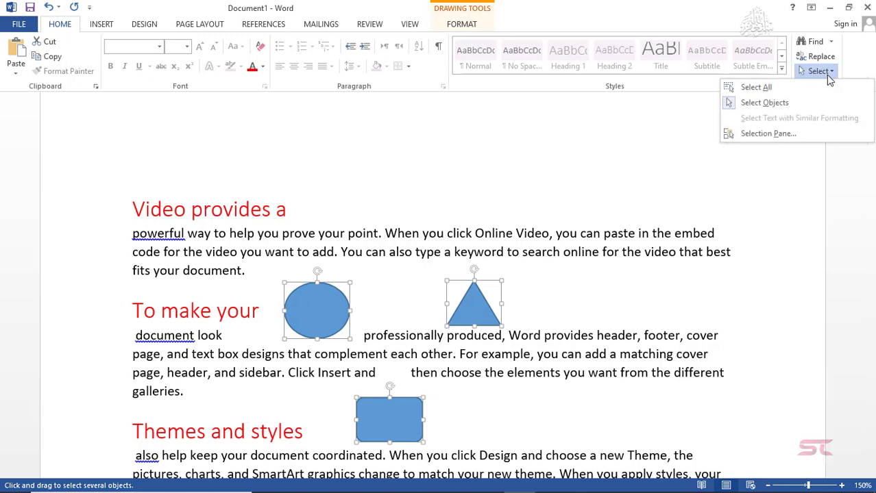
{"action": "left_click", "coordinate": [785, 136]}
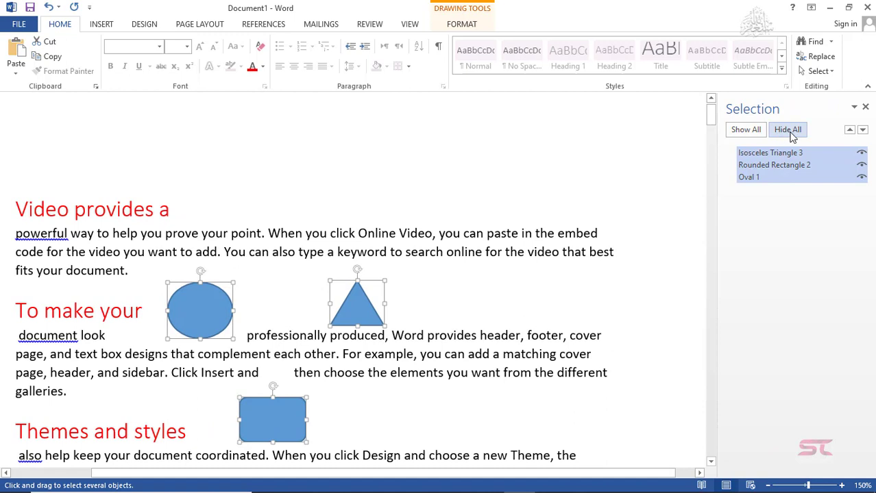
{"action": "left_click", "coordinate": [789, 130]}
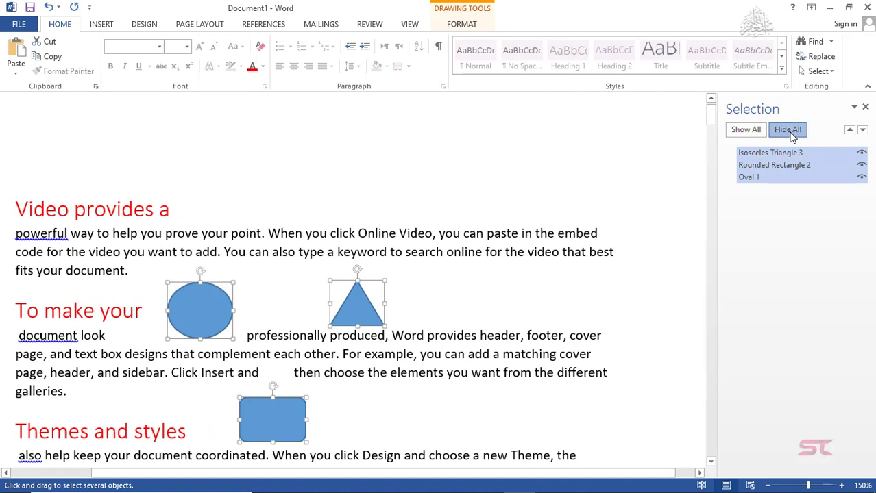
{"action": "left_click", "coordinate": [752, 129]}
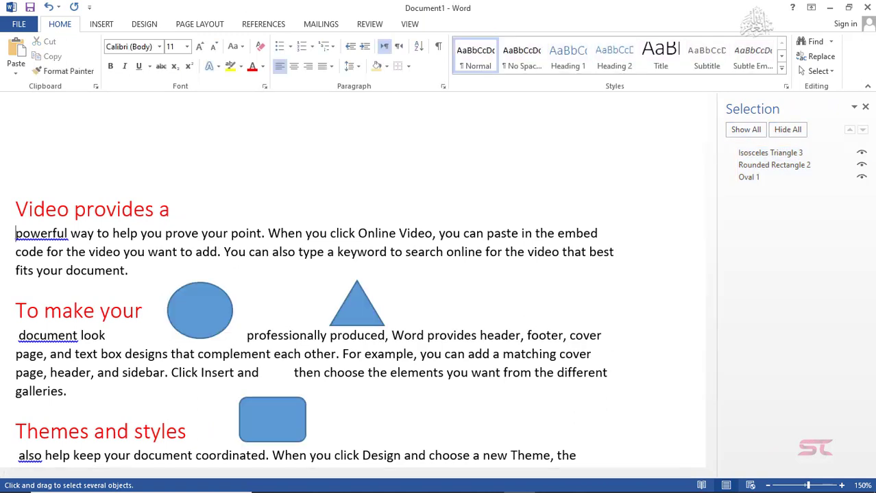
Hide and show the rounded rectangle, triangle and oval one at a time, and close the Selection Pane
{"action": "left_click", "coordinate": [862, 166]}
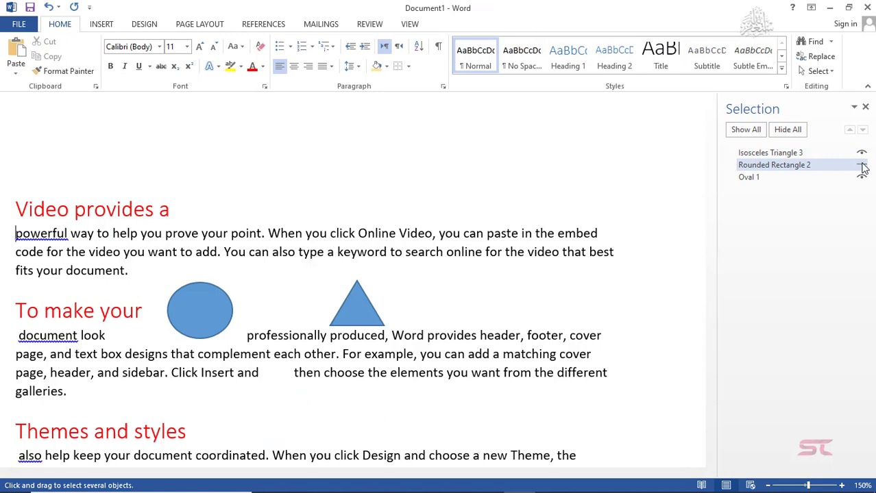
{"action": "left_click", "coordinate": [862, 166]}
{"action": "left_click", "coordinate": [861, 153]}
{"action": "left_click", "coordinate": [861, 153]}
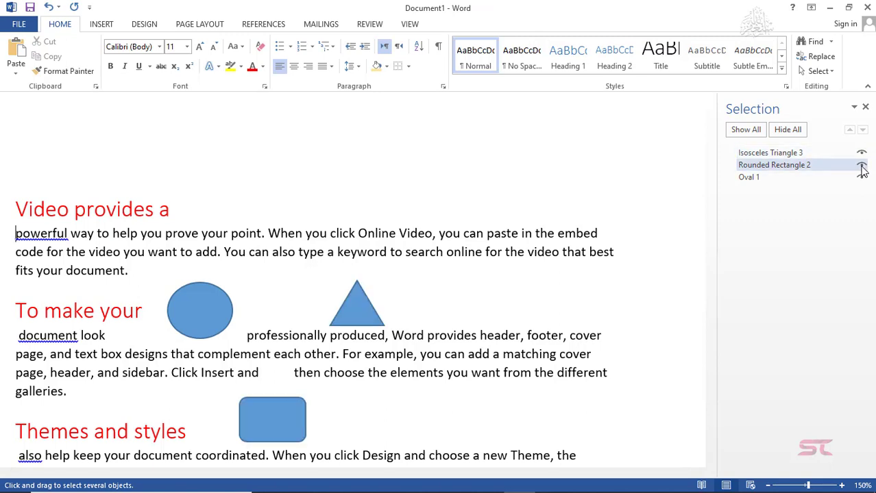
{"action": "left_click", "coordinate": [861, 177]}
{"action": "left_click", "coordinate": [861, 178]}
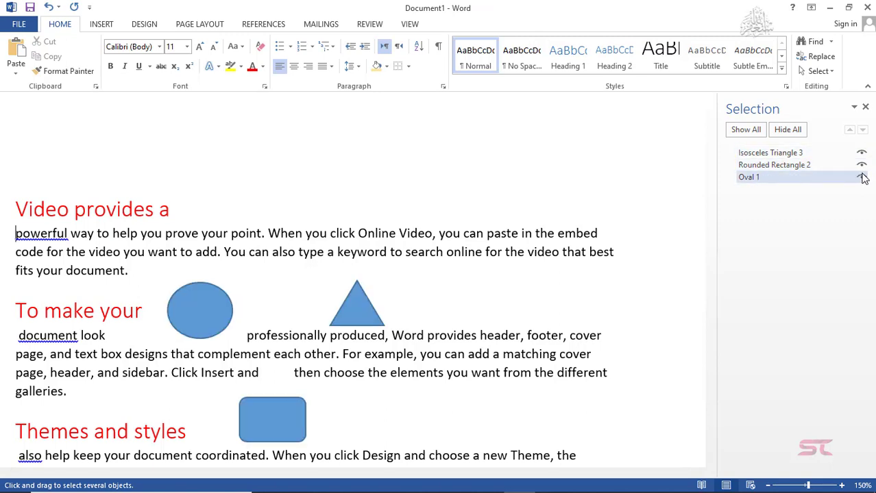
{"action": "left_click", "coordinate": [865, 107]}
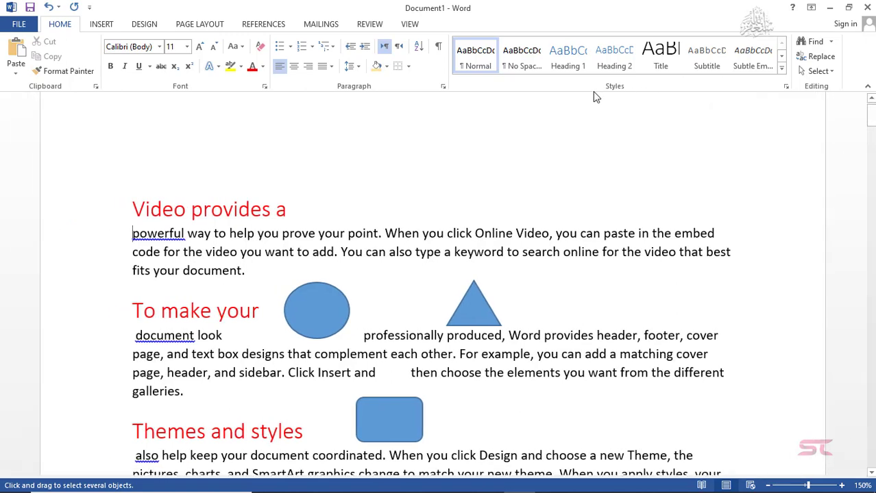
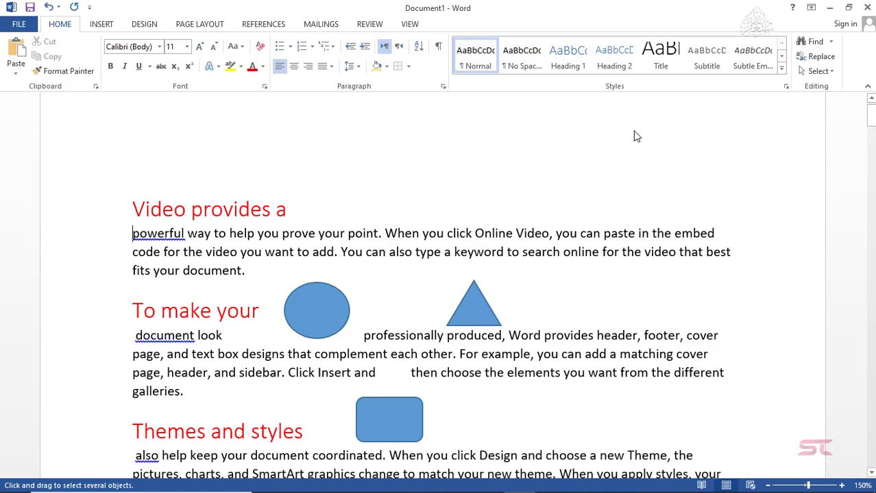
Delete all the text and shapes from the document
{"action": "key", "text": "ctrl+a"}
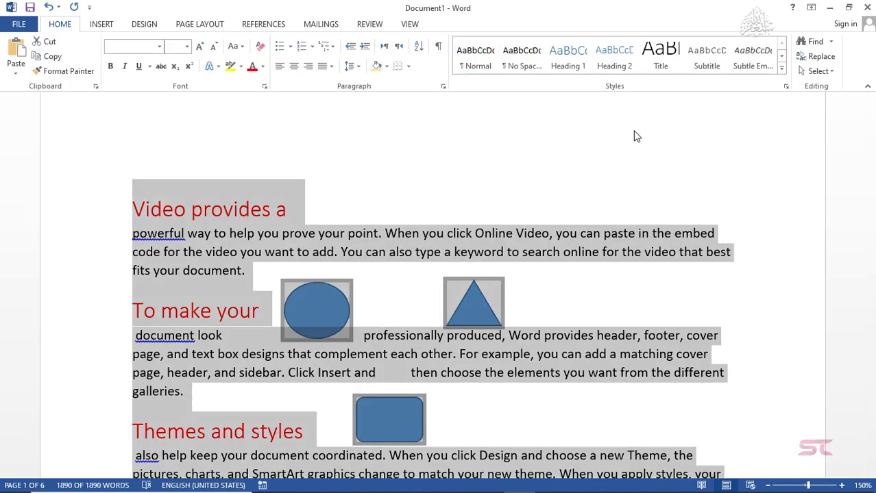
{"action": "key", "text": "Delete"}
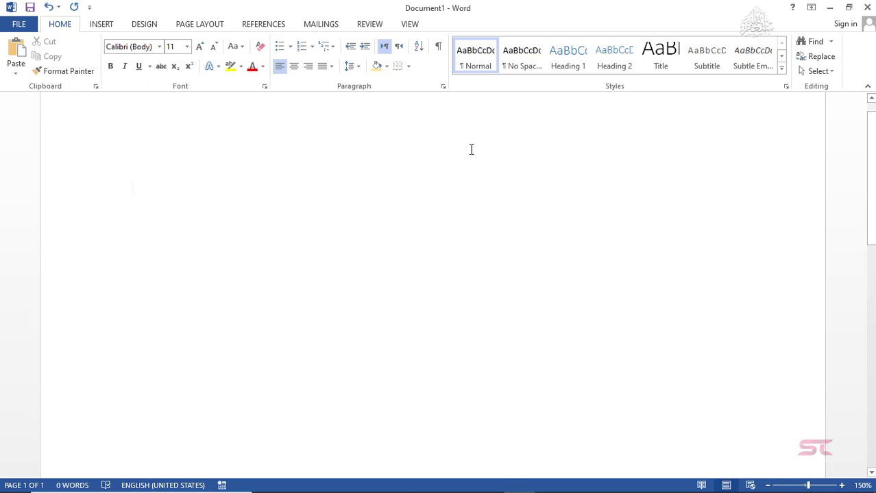
Examine the special indentation options in the paragraph settings without applying any change
{"action": "left_click", "coordinate": [442, 87]}
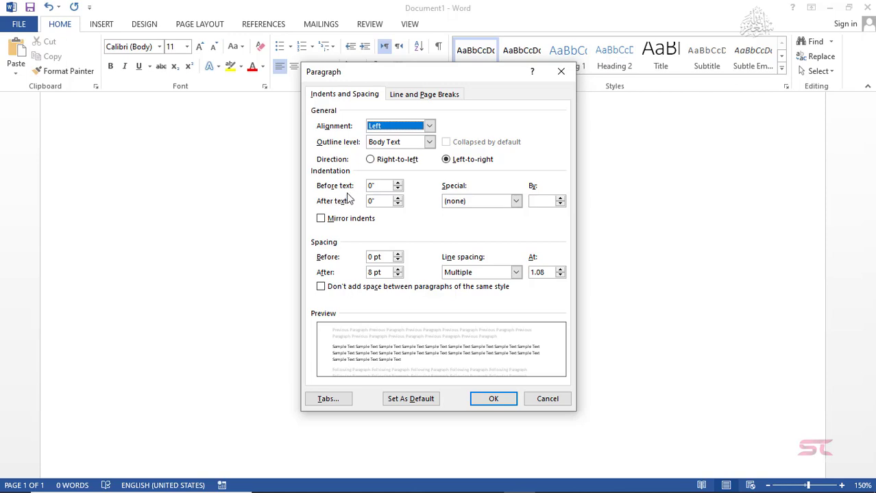
{"action": "left_click", "coordinate": [464, 202]}
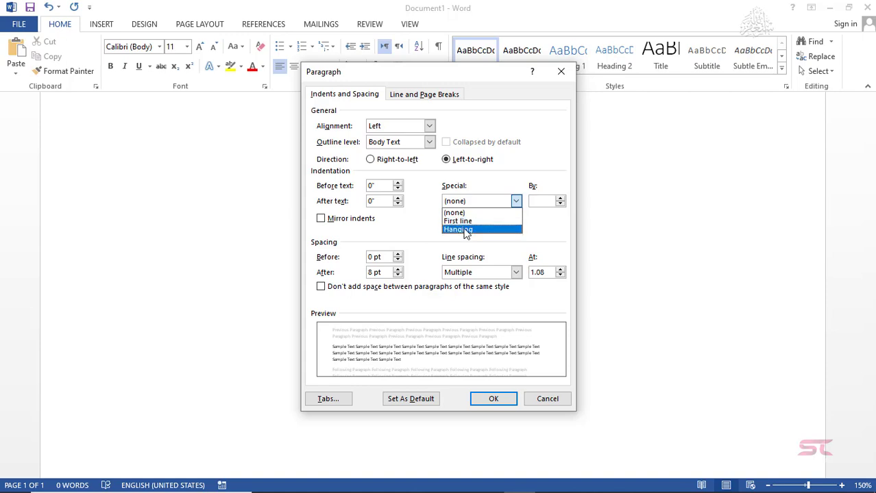
{"action": "left_click", "coordinate": [552, 404]}
{"action": "left_click", "coordinate": [552, 404]}
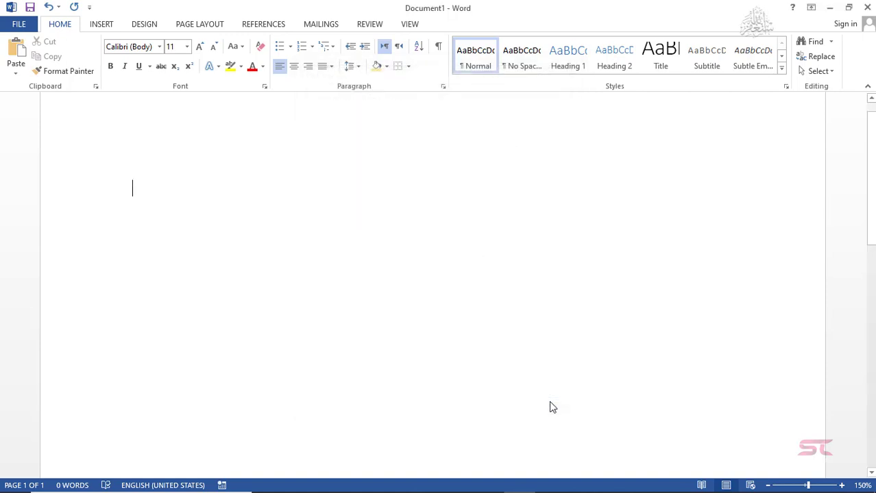
Generate a sample paragraph with =RAND(1,10) and justify its text
{"action": "type", "text": "="}
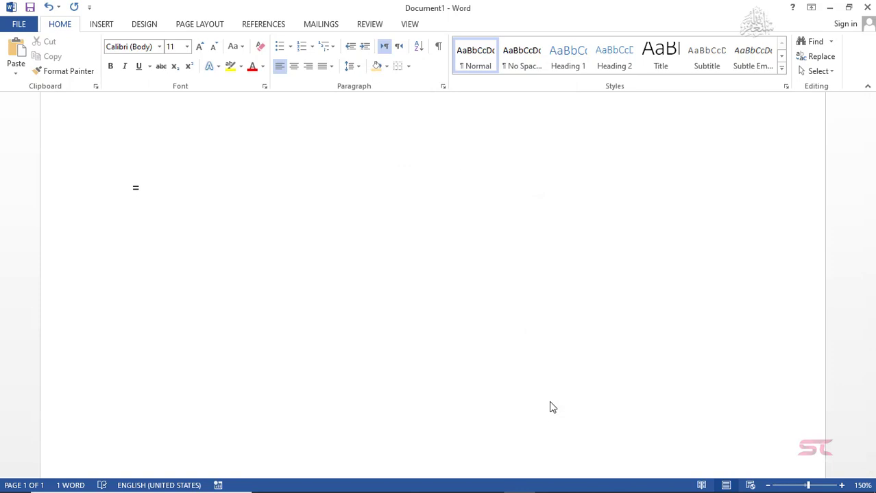
{"action": "type", "text": "RAND"}
{"action": "type", "text": "(1,10"}
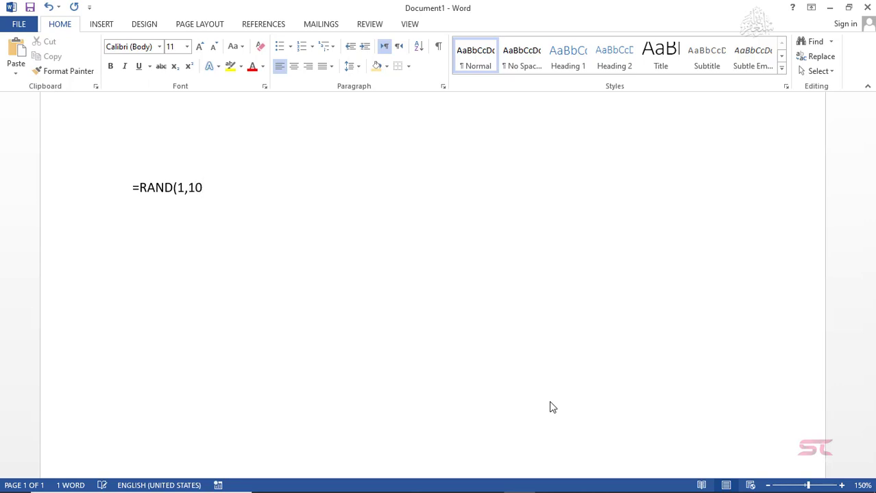
{"action": "type", "text": ")"}
{"action": "key", "text": "Return"}
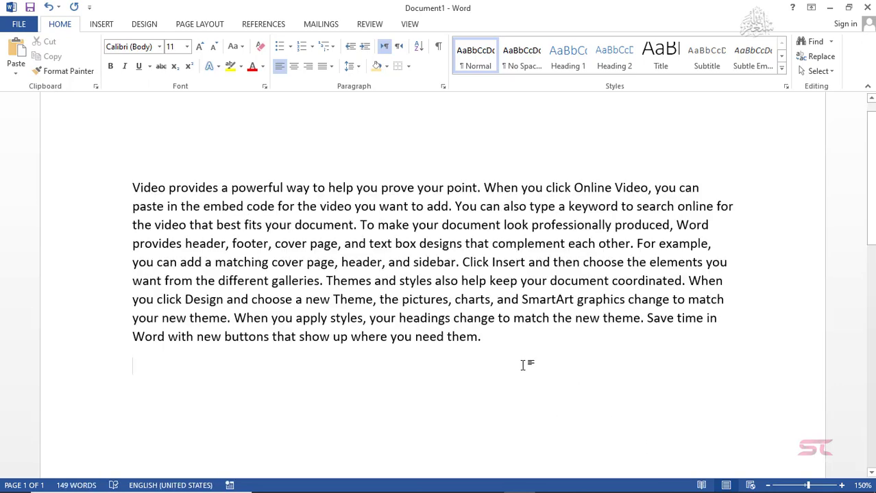
{"action": "left_click_drag", "start_coordinate": [507, 354], "coordinate": [126, 142]}
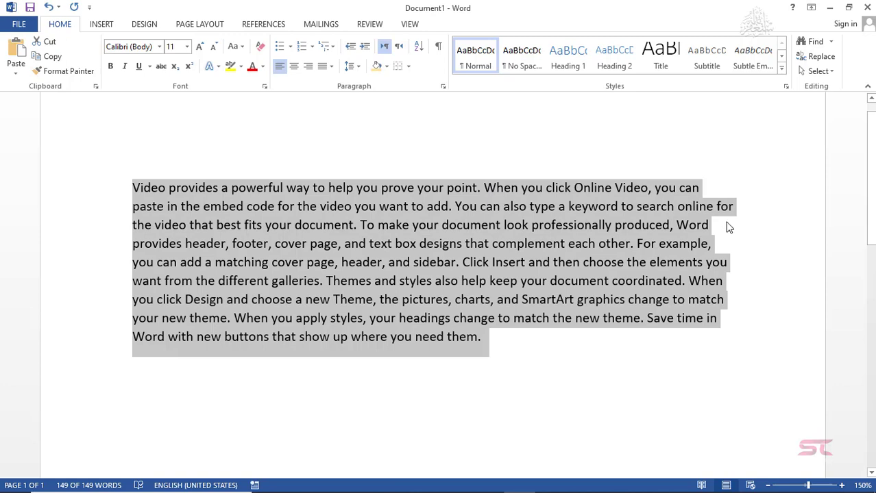
{"action": "key", "text": "ctrl+j"}
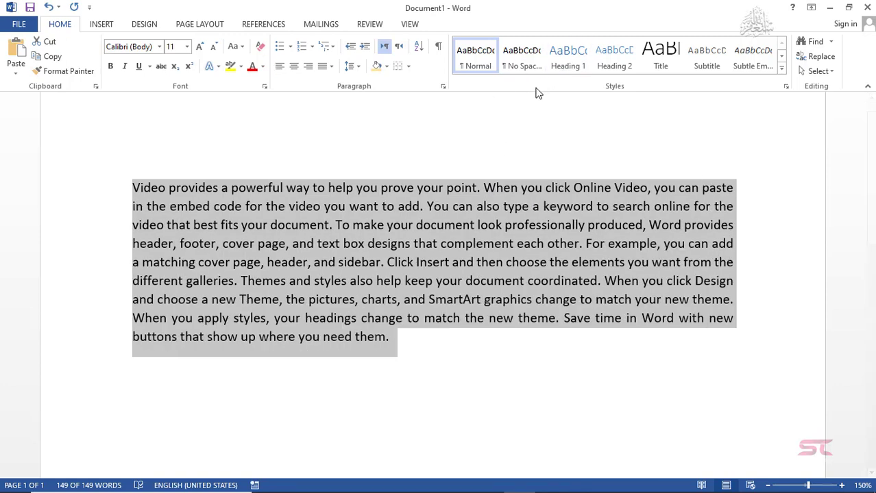
Apply a hanging indent of 2 inches to the sample paragraph, and undo it
{"action": "left_click", "coordinate": [443, 86]}
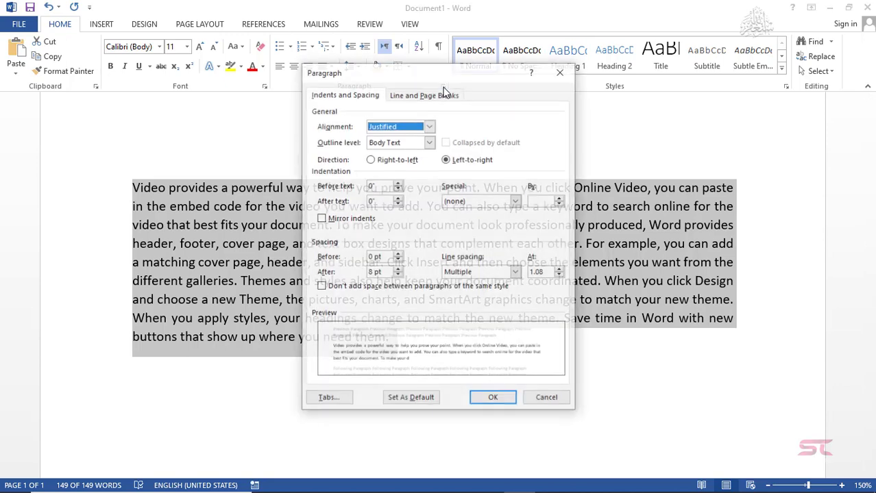
{"action": "left_click", "coordinate": [478, 202]}
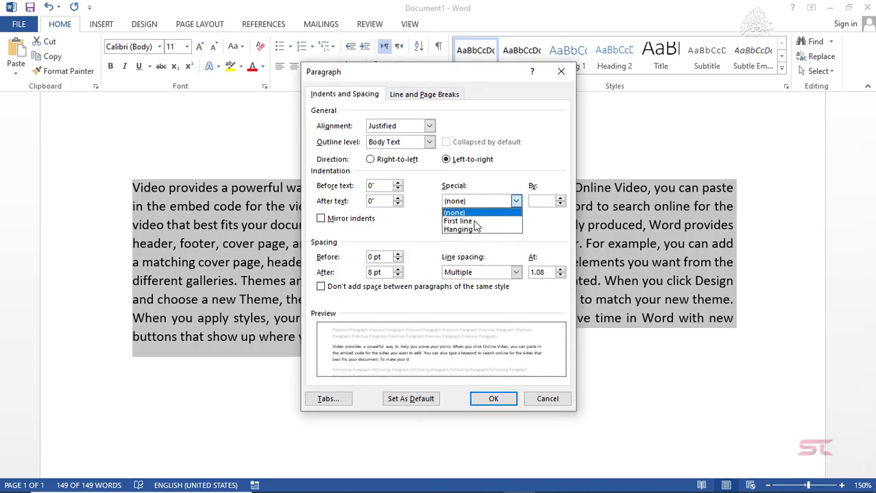
{"action": "left_click", "coordinate": [475, 229]}
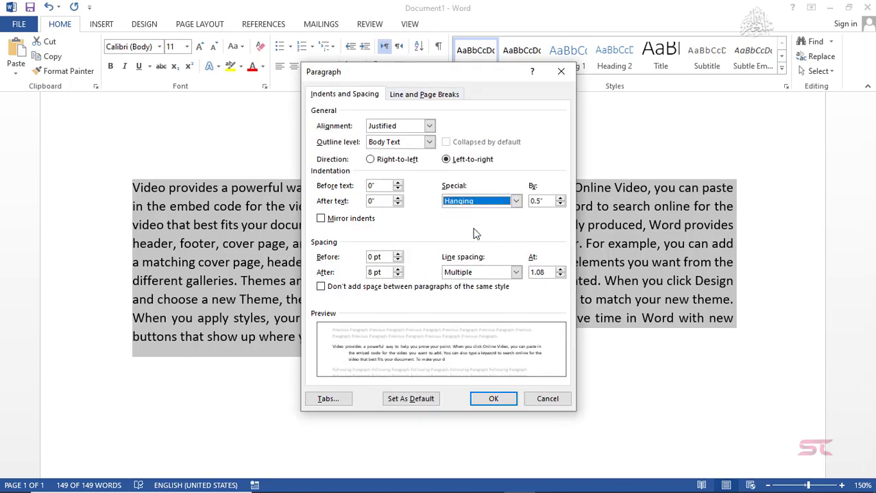
{"action": "left_click", "coordinate": [550, 201]}
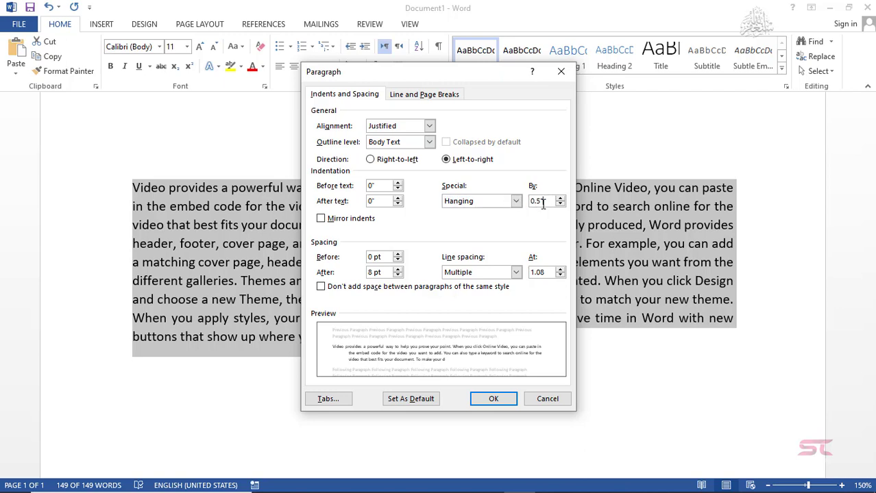
{"action": "left_click_drag", "start_coordinate": [543, 202], "coordinate": [530, 205]}
{"action": "type", "text": "1"}
{"action": "left_click", "coordinate": [493, 399]}
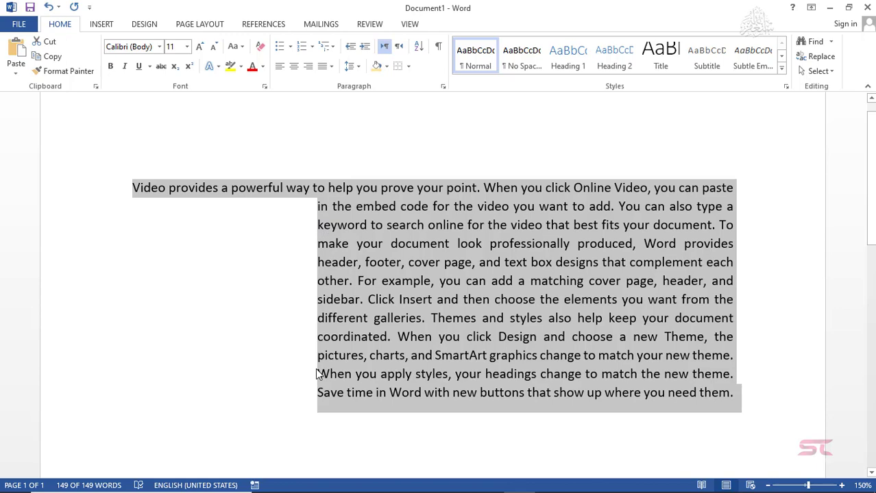
{"action": "key", "text": "ctrl+z"}
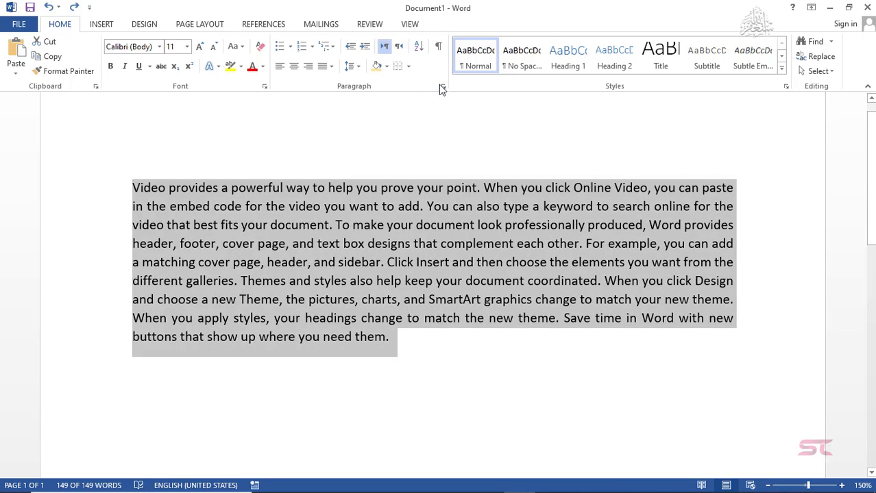
Give the sample paragraph a special first-line indent of 2 inches
{"action": "left_click", "coordinate": [443, 87]}
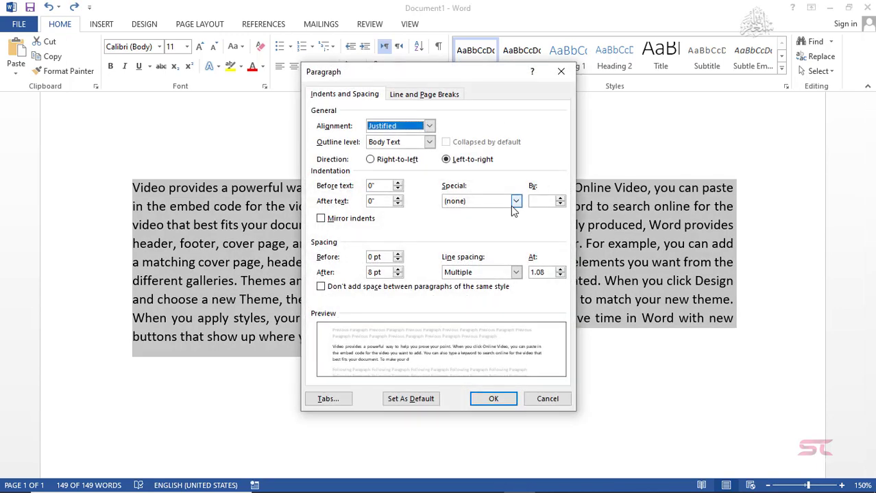
{"action": "left_click", "coordinate": [516, 201]}
{"action": "left_click", "coordinate": [480, 217]}
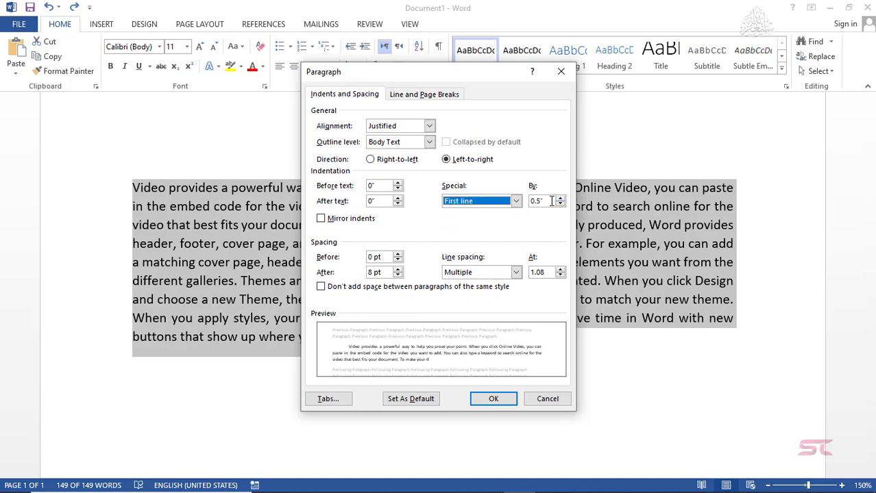
{"action": "double_click", "coordinate": [552, 201]}
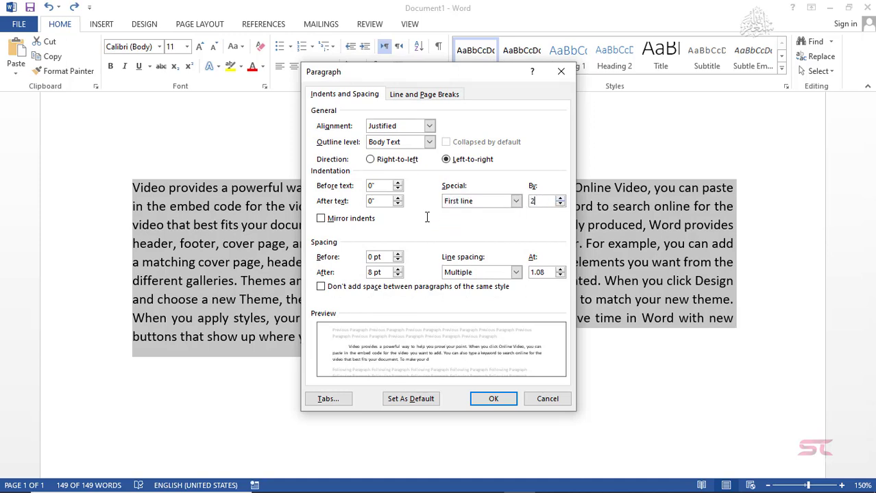
{"action": "left_click", "coordinate": [495, 400]}
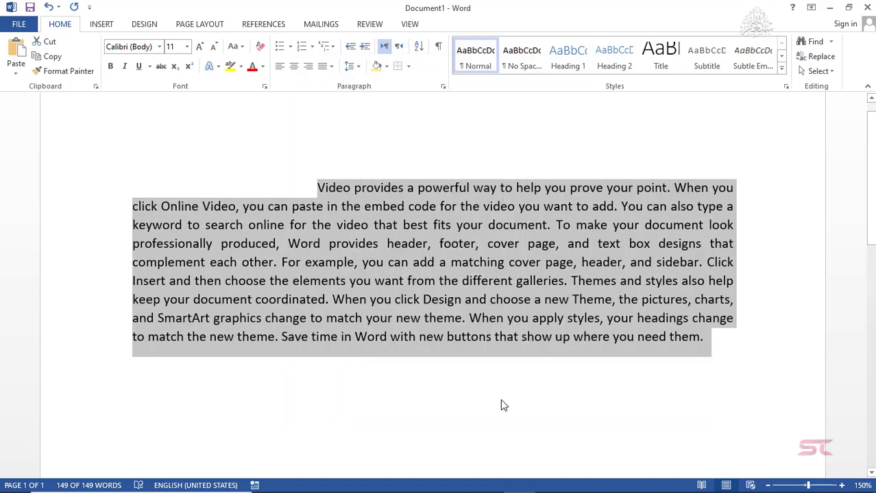
{"action": "key", "text": "Delete"}
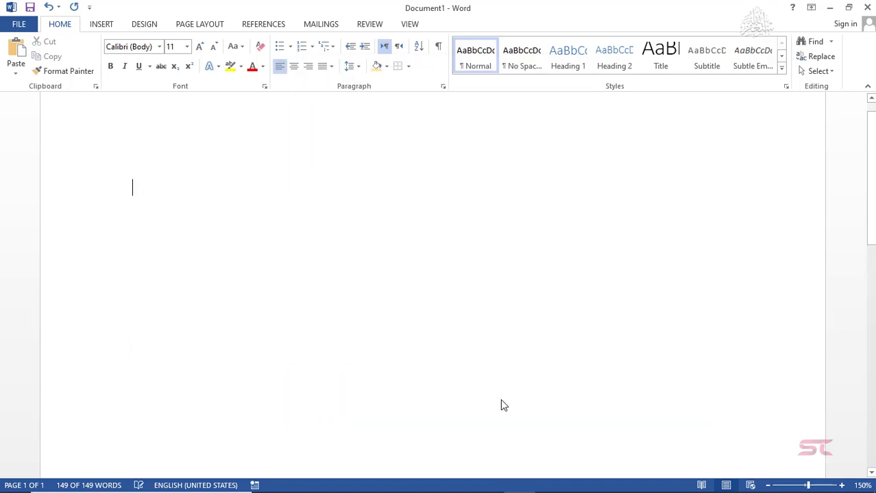
{"action": "key", "text": "ctrl+z"}
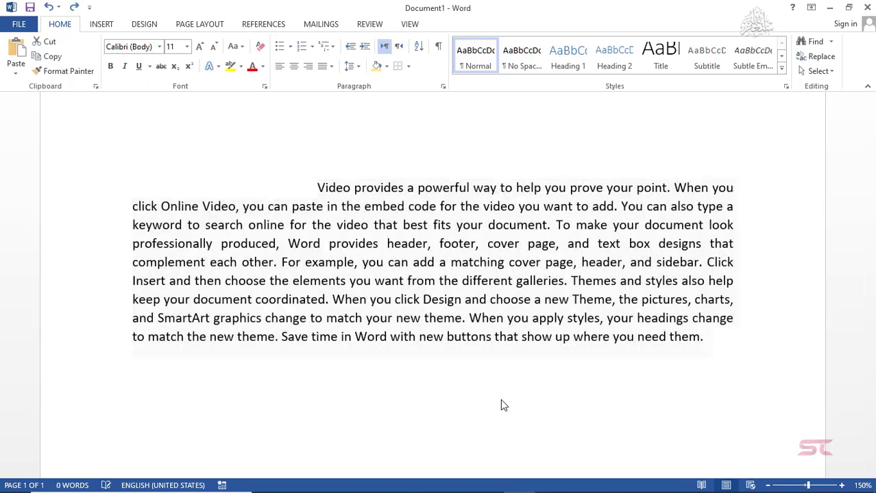
Examine the before and after spacing and the line spacing options in the paragraph settings, leaving without applying changes
{"action": "left_click", "coordinate": [443, 86]}
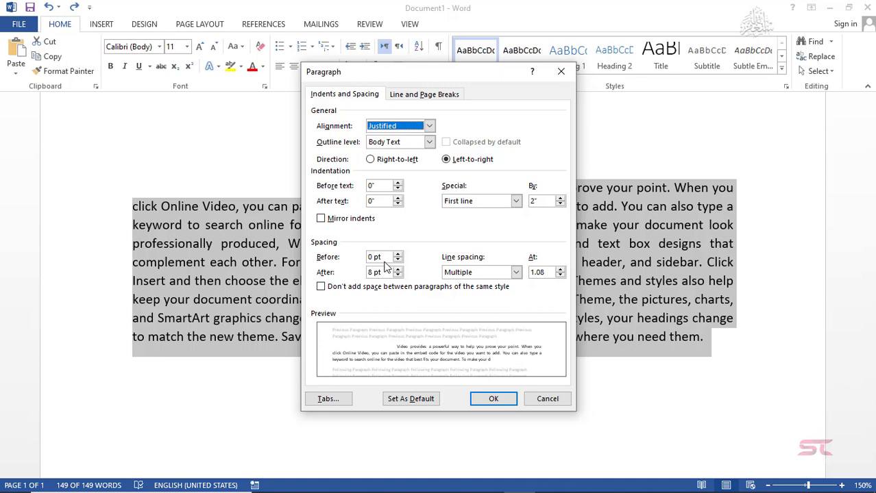
{"action": "left_click_drag", "start_coordinate": [384, 258], "coordinate": [369, 274]}
{"action": "left_click", "coordinate": [451, 275]}
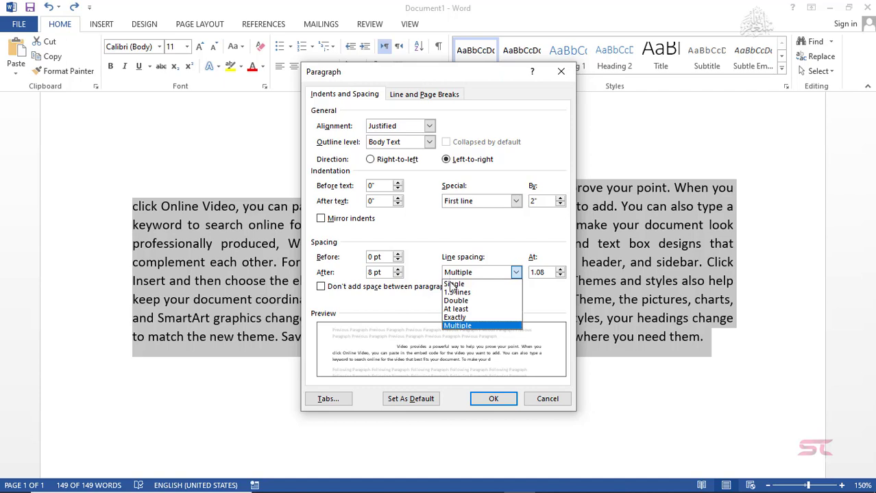
{"action": "left_click", "coordinate": [452, 275]}
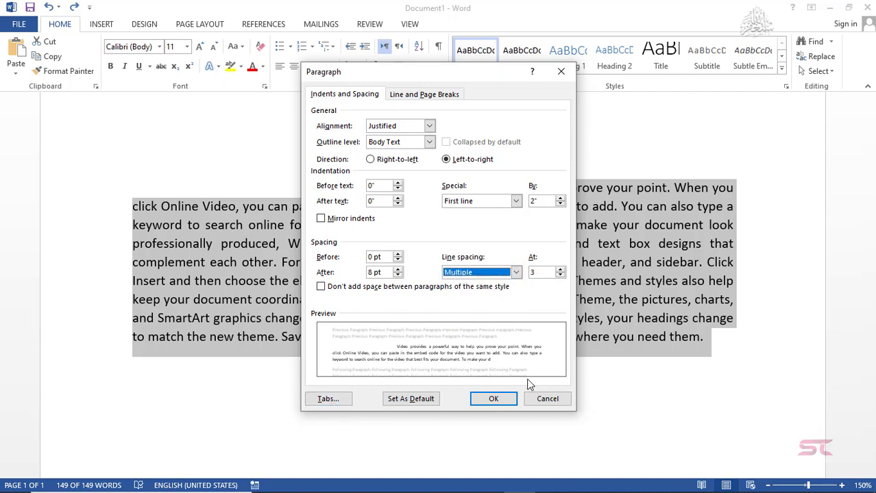
{"action": "left_click", "coordinate": [543, 399]}
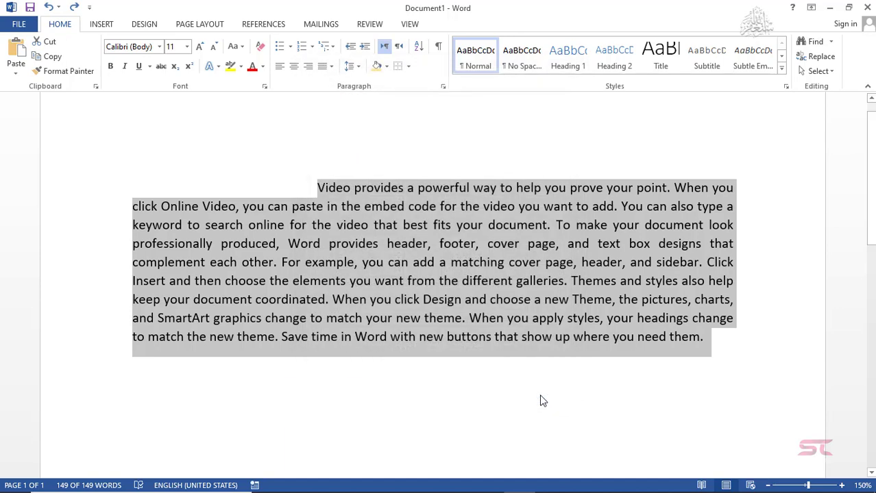
Replace the sample paragraph with the title text TABLE OF CONTENTS
{"action": "key", "text": "Delete"}
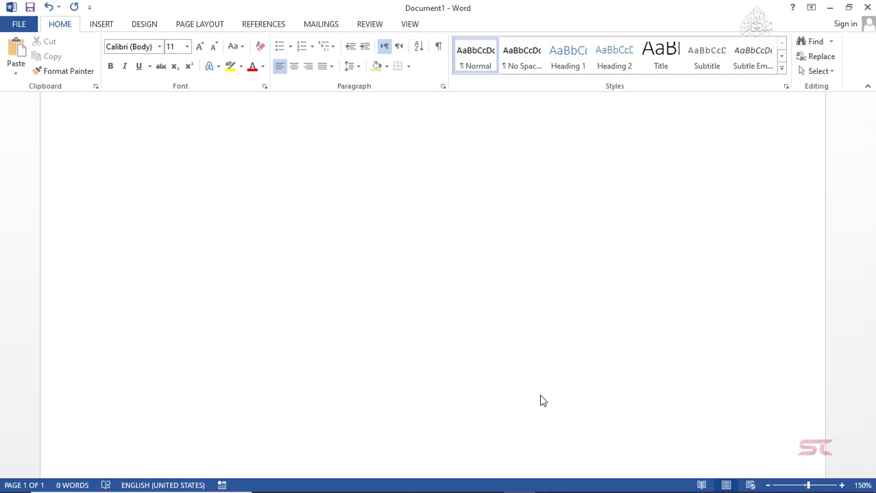
{"action": "type", "text": "TAN"}
{"action": "key", "text": "BackSpace"}
{"action": "type", "text": "BLE "}
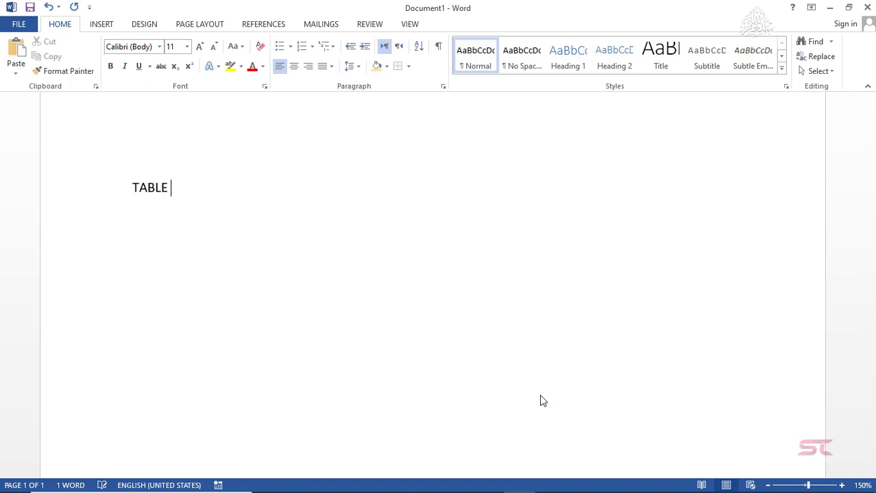
{"action": "type", "text": "OF CONTA"}
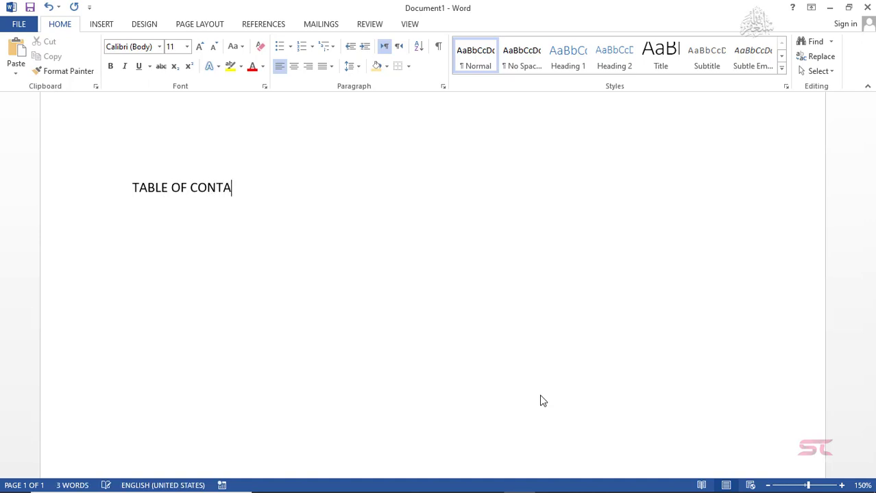
{"action": "key", "text": "BackSpace"}
{"action": "type", "text": "E"}
{"action": "key", "text": "BackSpace"}
{"action": "type", "text": "ENTS"}
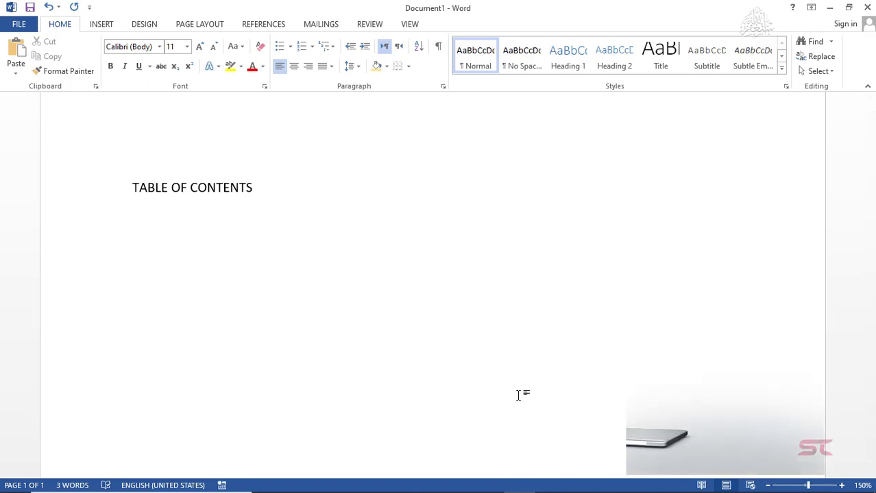
Make the TABLE OF CONTENTS title bold, size 12 and centered
{"action": "left_click_drag", "start_coordinate": [259, 192], "coordinate": [16, 203]}
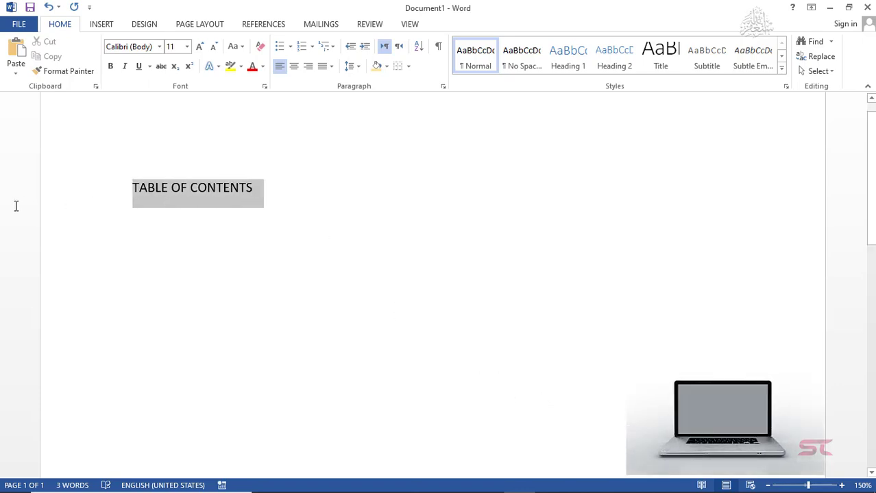
{"action": "key", "text": "ctrl+b"}
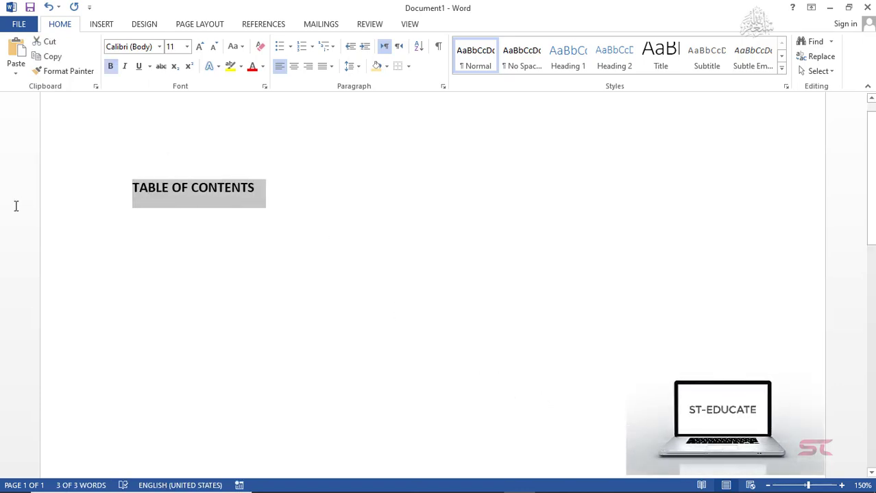
{"action": "key", "text": "ctrl+shift+period"}
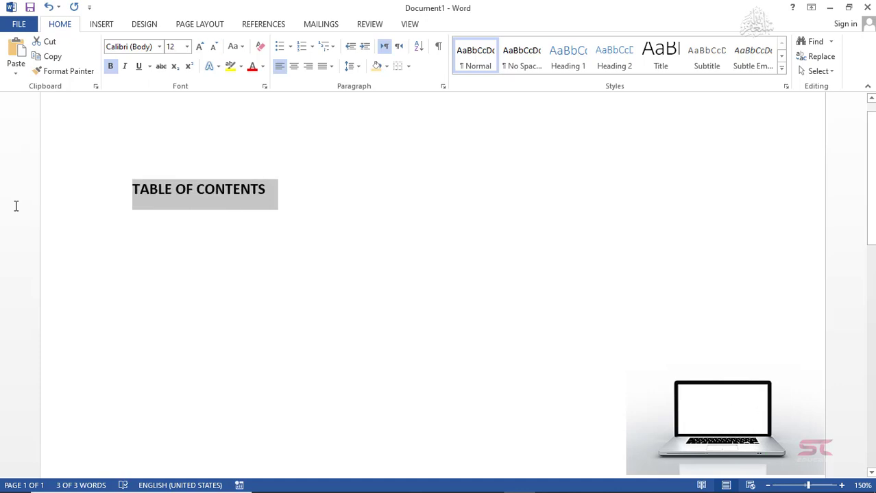
{"action": "key", "text": "ctrl+e"}
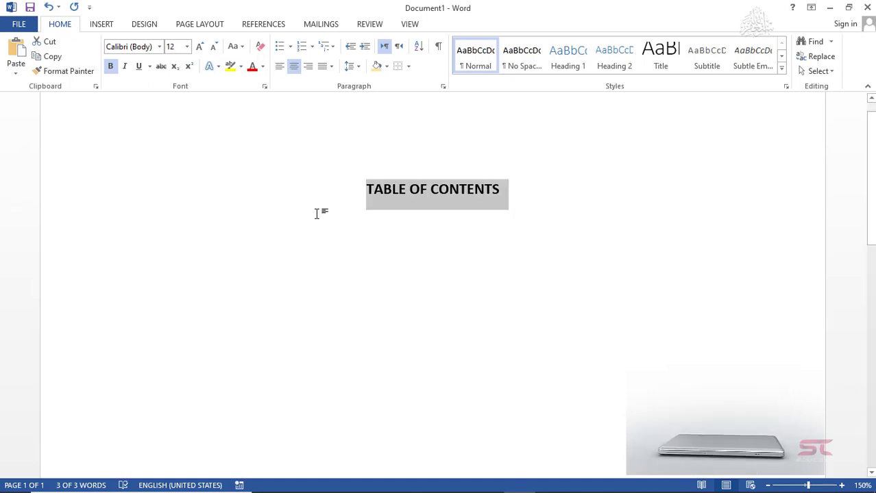
Below the title, start a left-aligned list with the entries BASIC and MS OFFICE on separate lines
{"action": "left_click", "coordinate": [512, 201]}
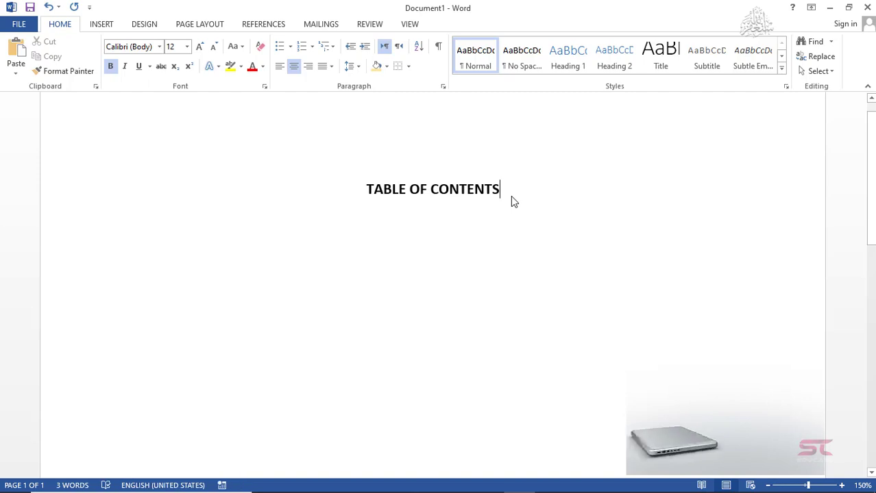
{"action": "key", "text": "Return"}
{"action": "key", "text": "ctrl+l"}
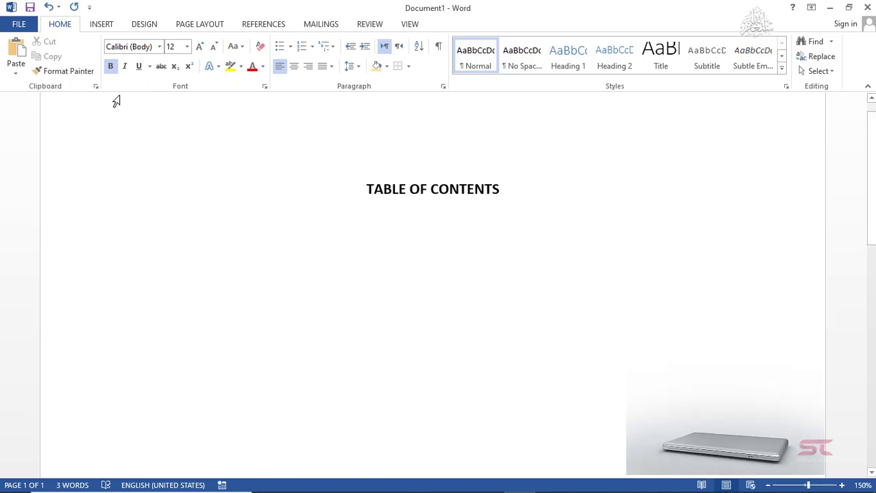
{"action": "type", "text": "BAS"}
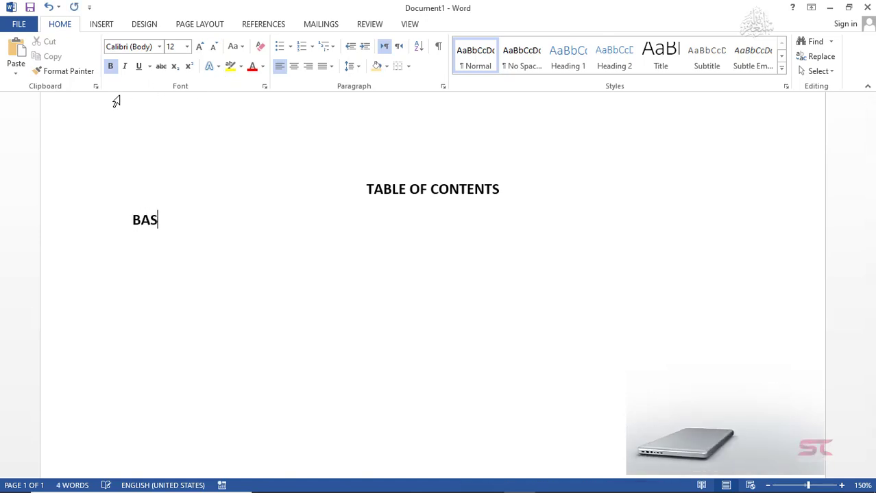
{"action": "type", "text": "CI"}
{"action": "key", "text": "BackSpace"}
{"action": "key", "text": "BackSpace"}
{"action": "type", "text": "IC"}
{"action": "key", "text": "Return"}
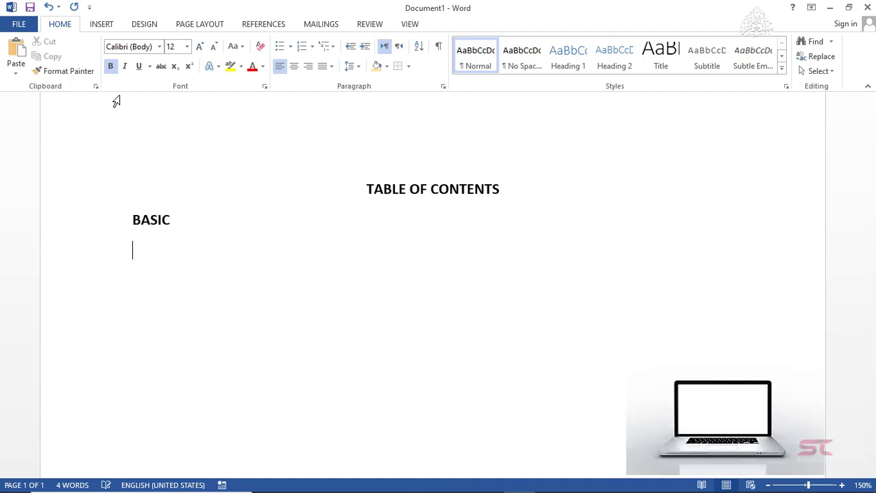
{"action": "type", "text": "MS OFFICE"}
{"action": "key", "text": "Return"}
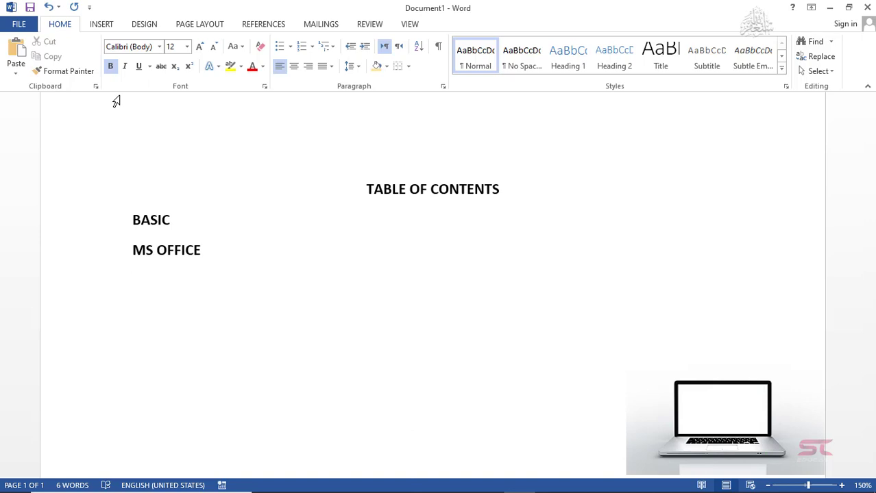
Continue the list with COMPOSING, GRAPHIC, WEB DESINGING, HARDWARE and SOFTWARE, each on its own line
{"action": "type", "text": "COMP"}
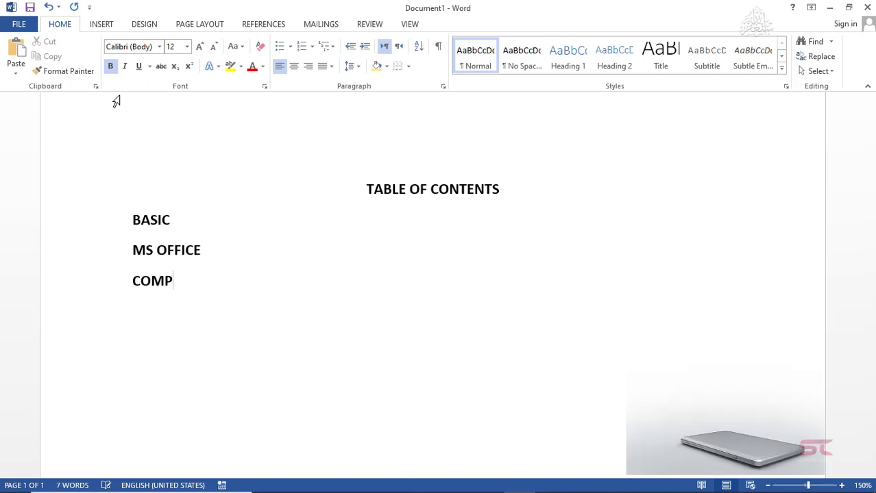
{"action": "type", "text": "OSING"}
{"action": "key", "text": "Return"}
{"action": "type", "text": "G"}
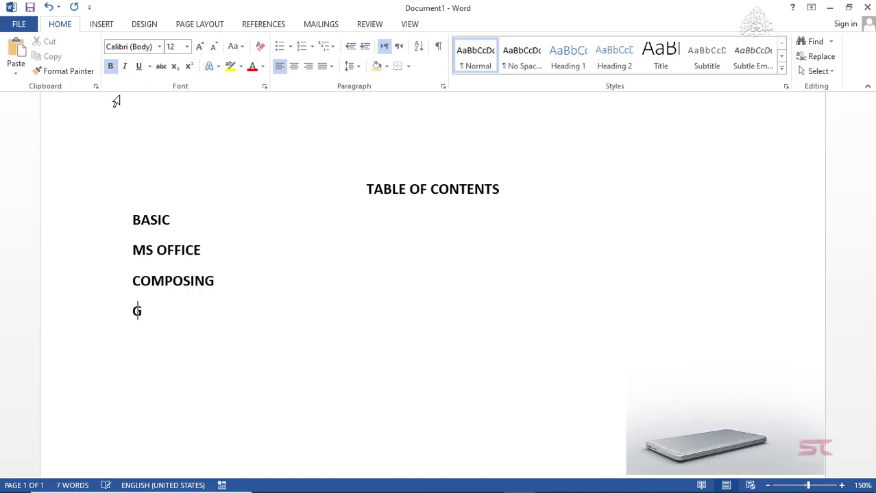
{"action": "type", "text": "RAPHIC"}
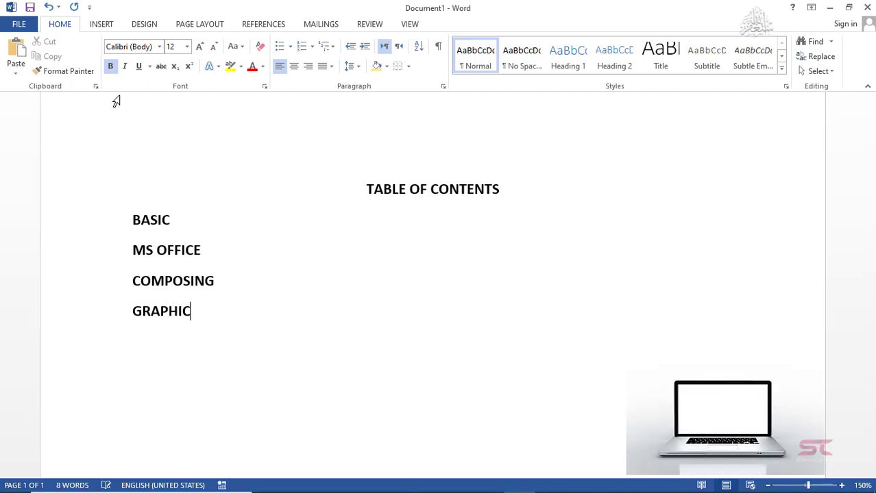
{"action": "type", "text": "S"}
{"action": "key", "text": "BackSpace"}
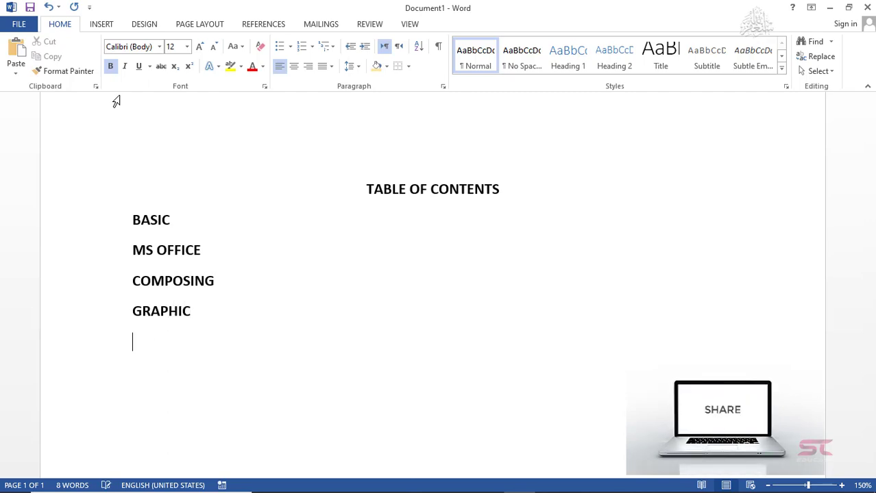
{"action": "key", "text": "Return"}
{"action": "type", "text": "WEB"}
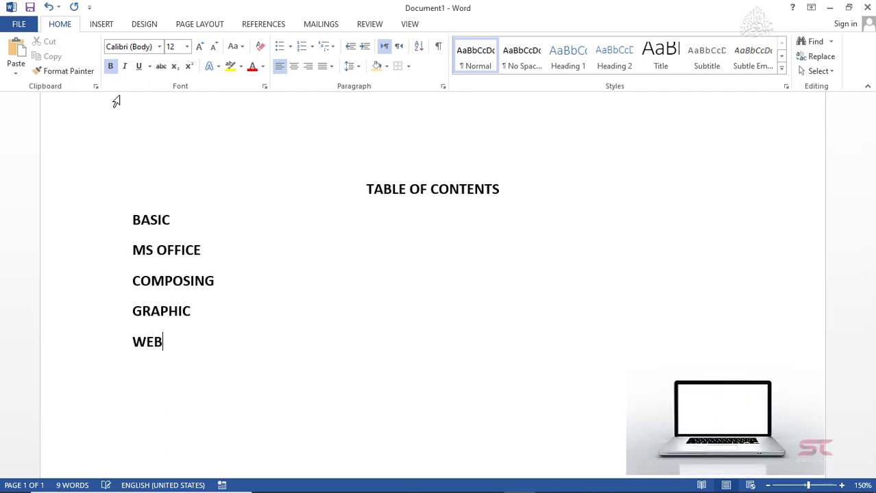
{"action": "type", "text": " DESINGING"}
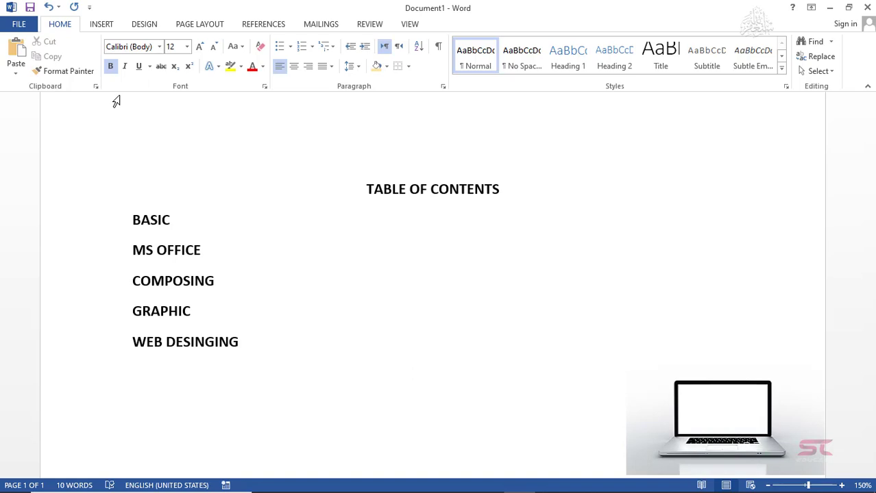
{"action": "key", "text": "Return"}
{"action": "type", "text": "HARDWARE"}
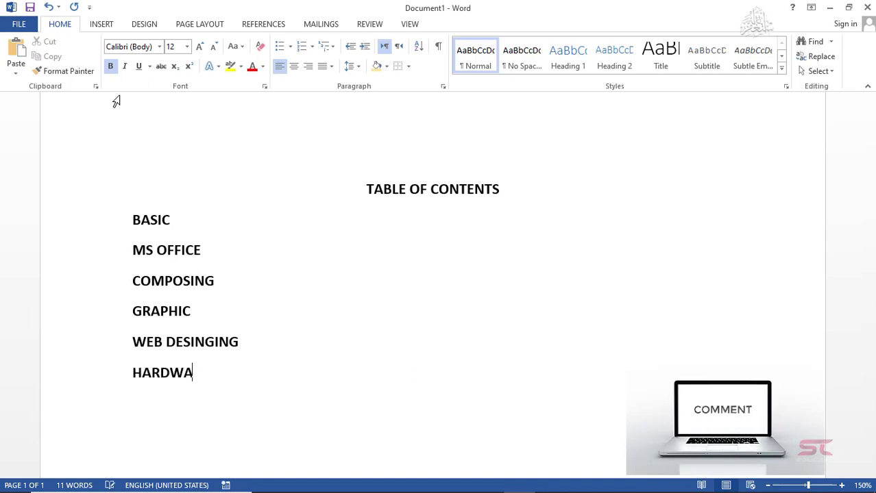
{"action": "key", "text": "Return"}
{"action": "type", "text": "SOFTWARE"}
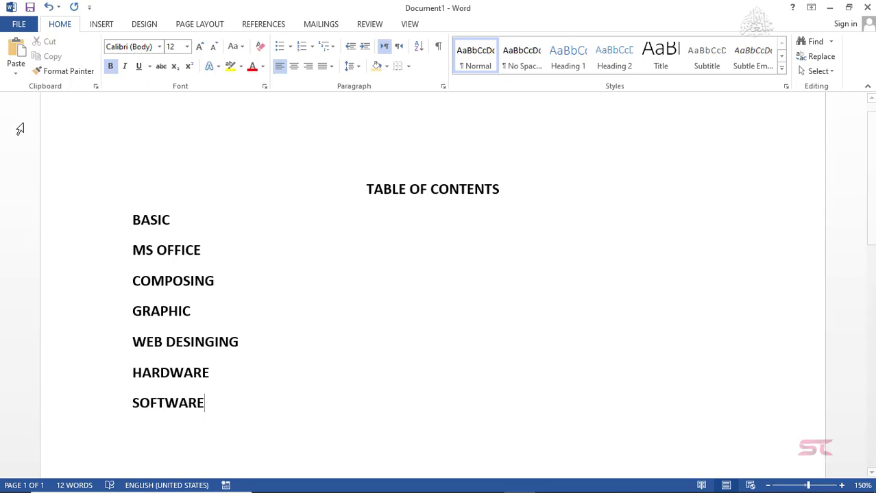
Number the entries from BASIC to SOFTWARE using the 1. 2. 3. number format
{"action": "left_click_drag", "start_coordinate": [211, 408], "coordinate": [88, 221]}
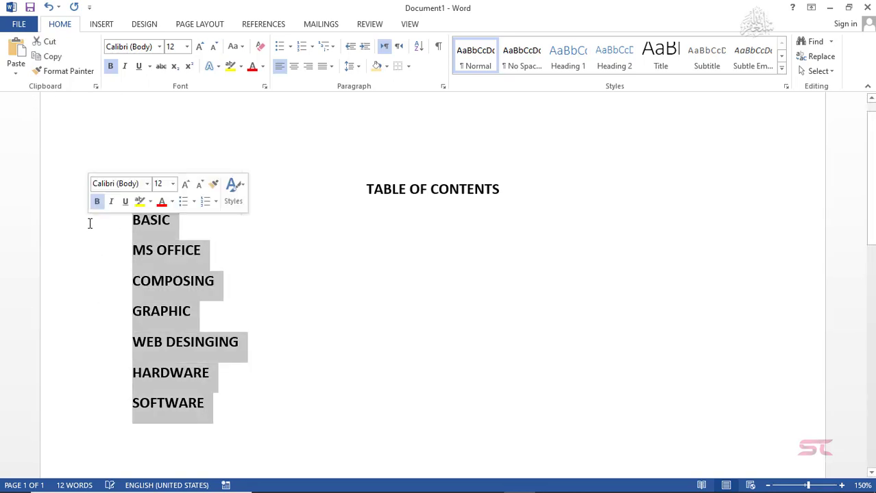
{"action": "left_click", "coordinate": [300, 51]}
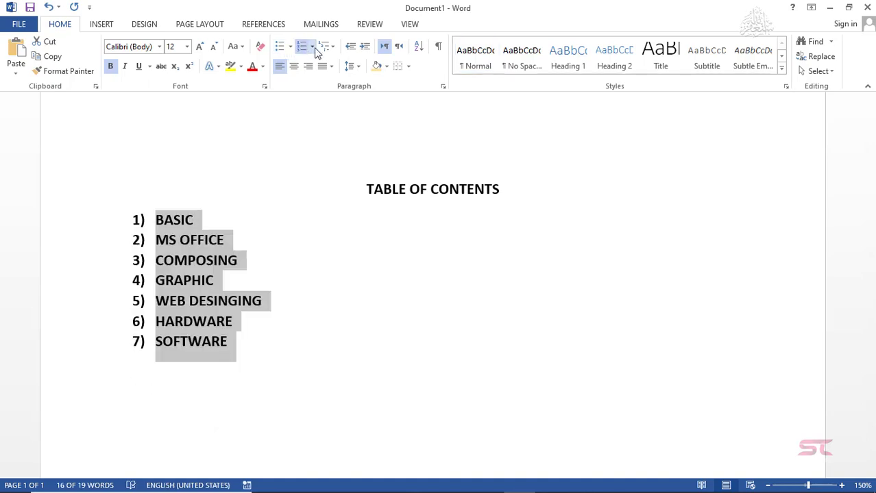
{"action": "left_click", "coordinate": [312, 48]}
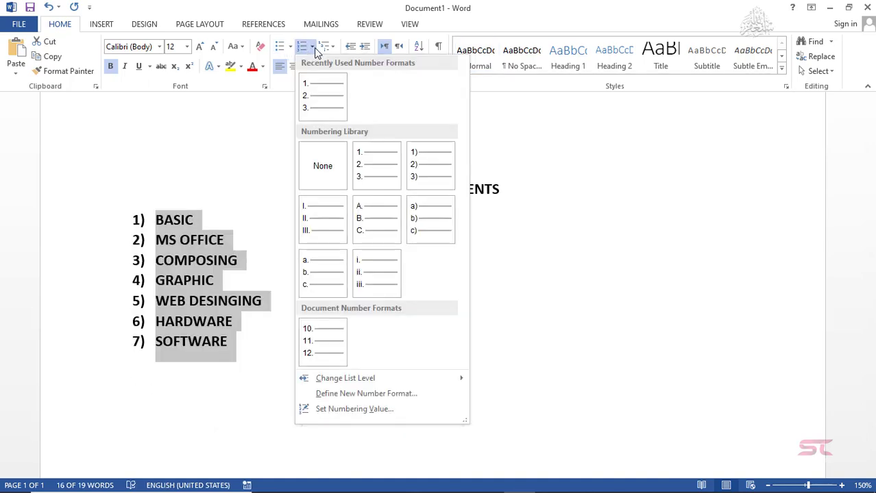
{"action": "left_click", "coordinate": [370, 159]}
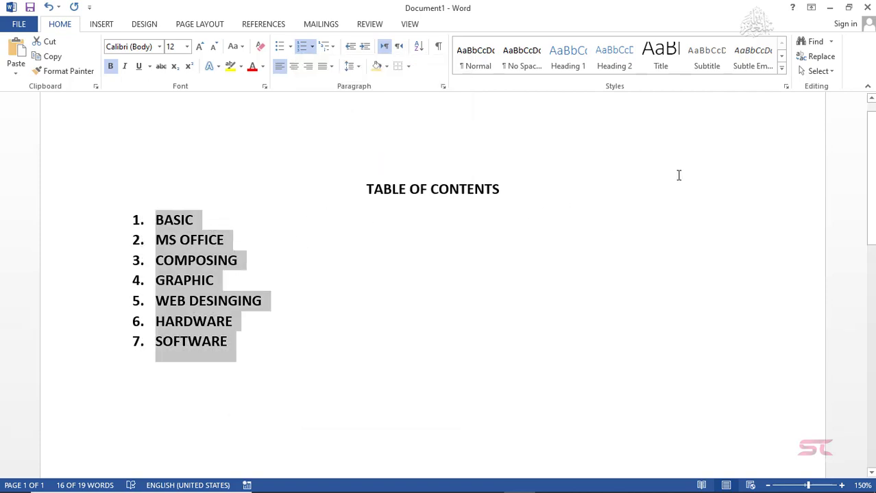
Display the ruler and reselect all the numbered entries from BASIC to SOFTWARE
{"action": "left_click", "coordinate": [410, 25]}
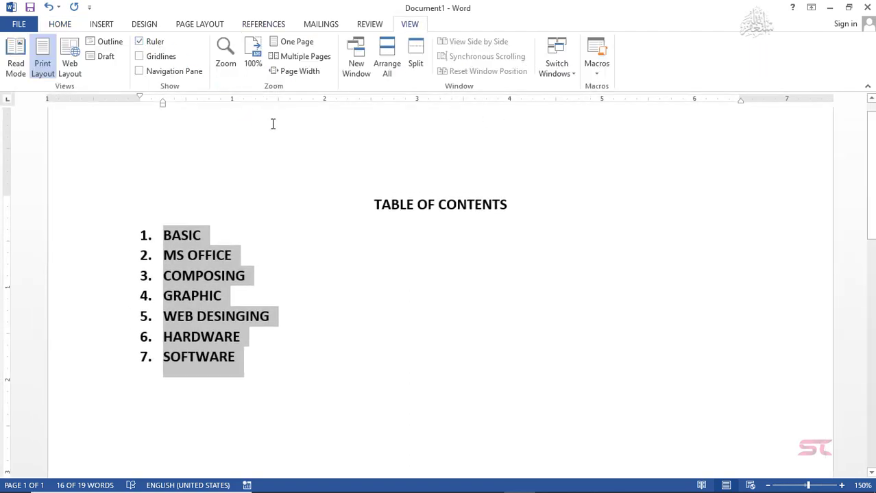
{"action": "left_click", "coordinate": [248, 359]}
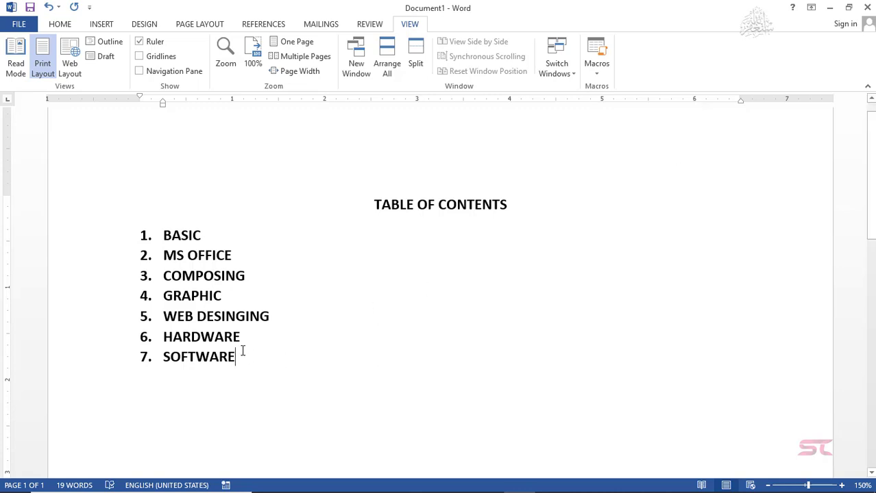
{"action": "left_click_drag", "start_coordinate": [243, 351], "coordinate": [164, 233]}
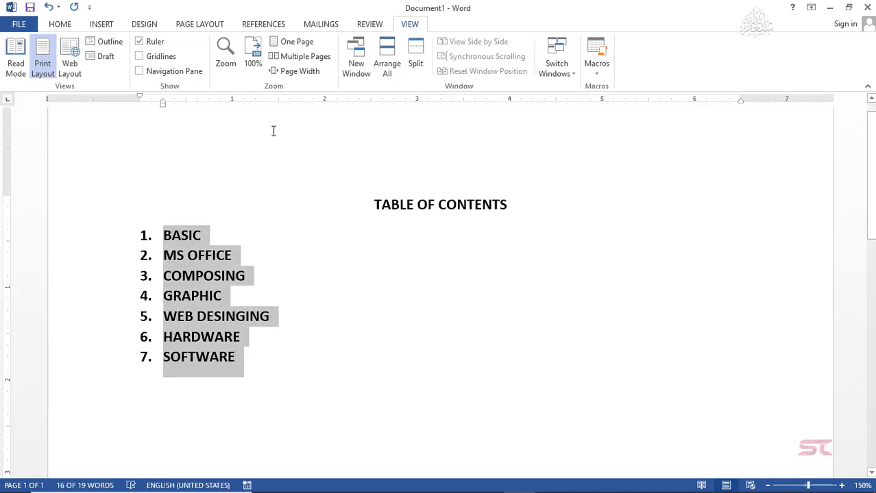
{"action": "left_click", "coordinate": [62, 27]}
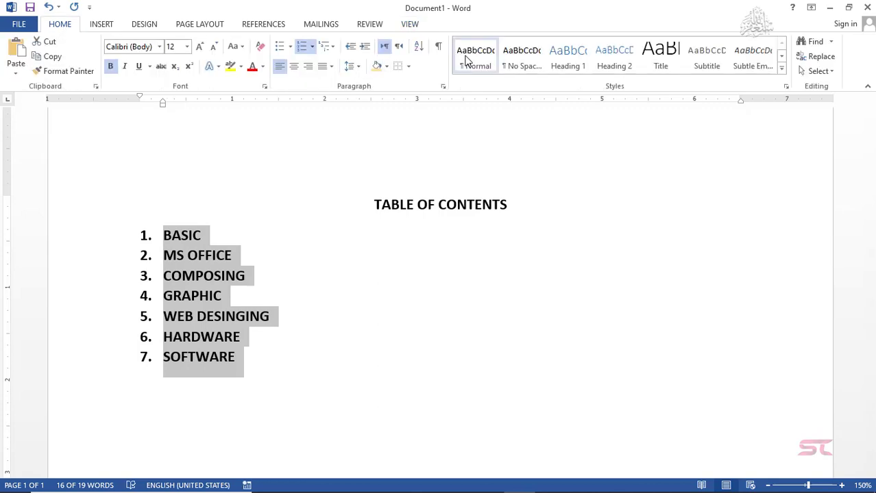
Set a left-aligned tab stop at position 6 with dotted leader 2 for the selected list entries
{"action": "left_click", "coordinate": [443, 87]}
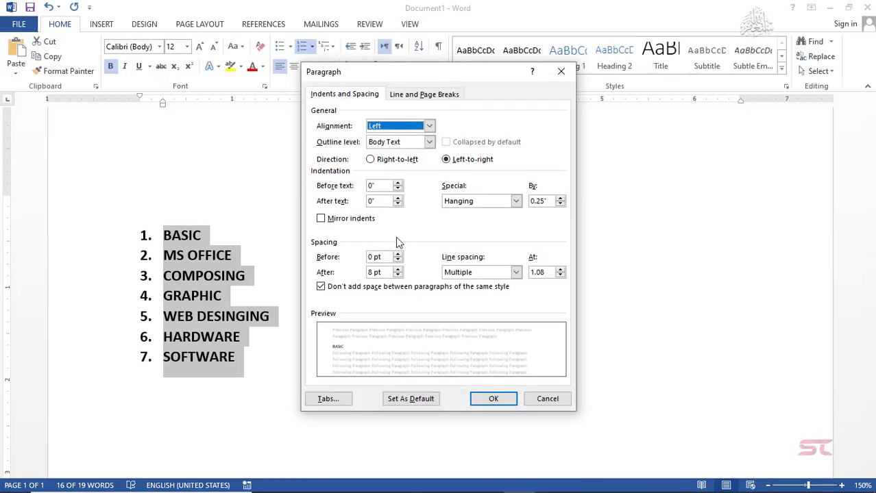
{"action": "left_click", "coordinate": [334, 401]}
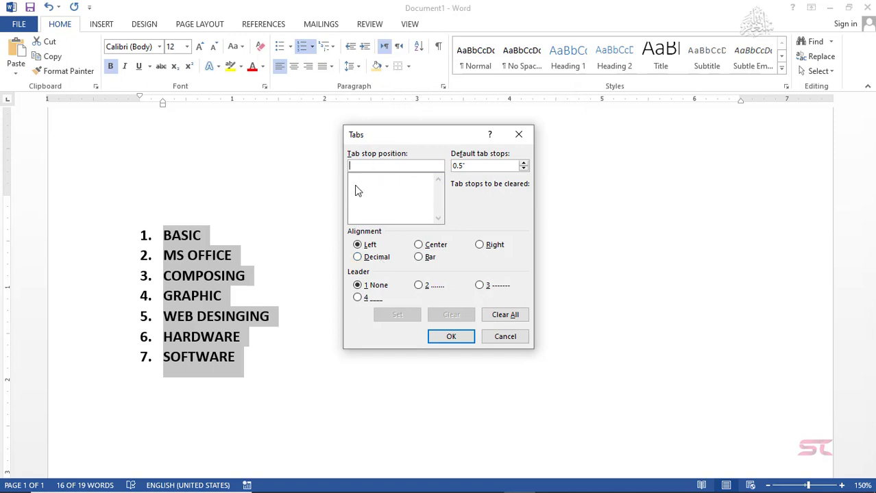
{"action": "type", "text": "6"}
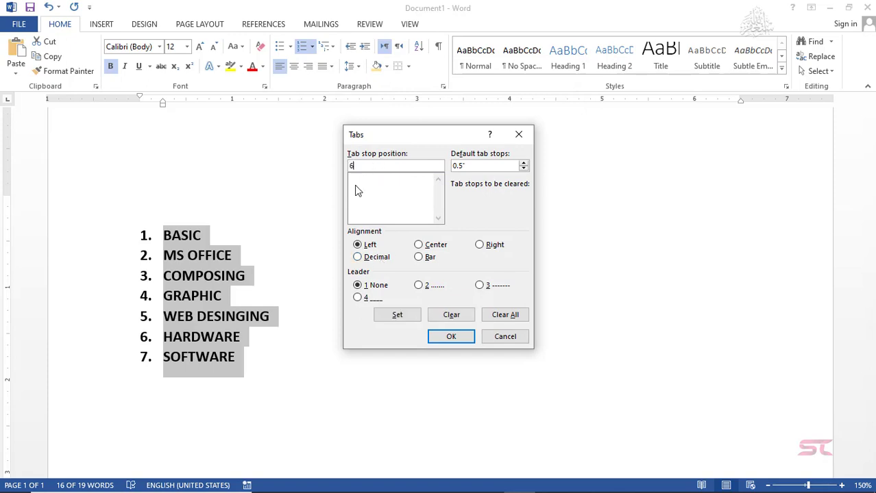
{"action": "left_click", "coordinate": [359, 288]}
{"action": "left_click", "coordinate": [432, 289]}
{"action": "left_click", "coordinate": [488, 286]}
{"action": "left_click", "coordinate": [358, 299]}
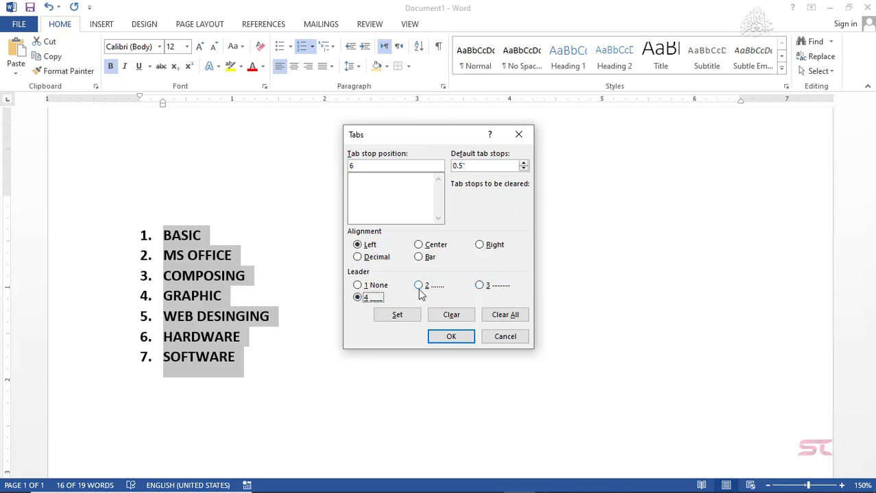
{"action": "left_click", "coordinate": [419, 287]}
{"action": "left_click", "coordinate": [397, 314]}
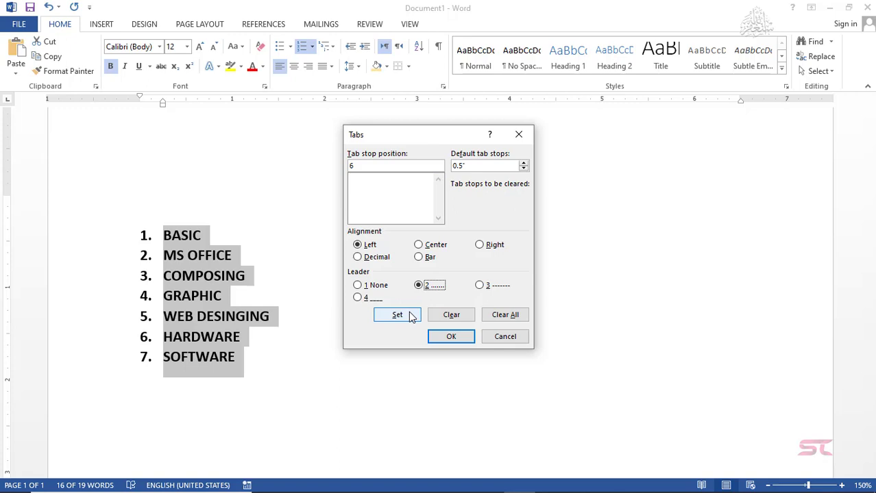
{"action": "left_click", "coordinate": [450, 336]}
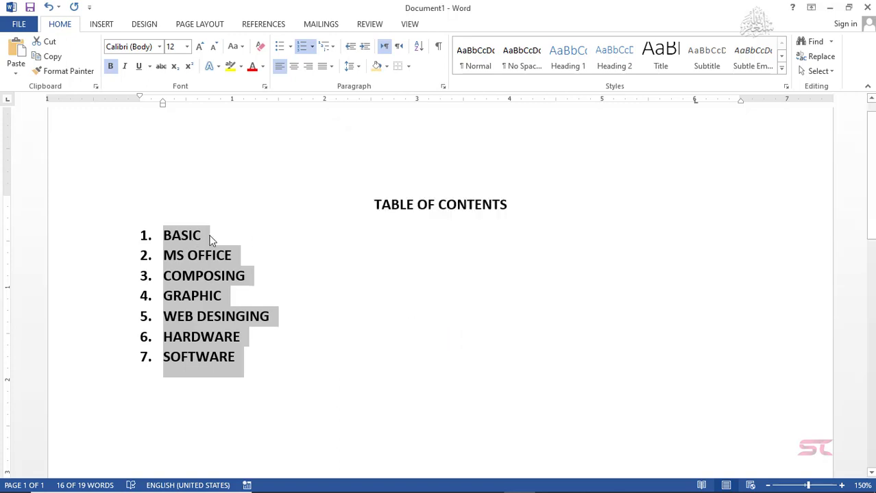
Extend a dotted tab leader after each list entry, from BASIC down to SOFTWARE
{"action": "left_click", "coordinate": [212, 238]}
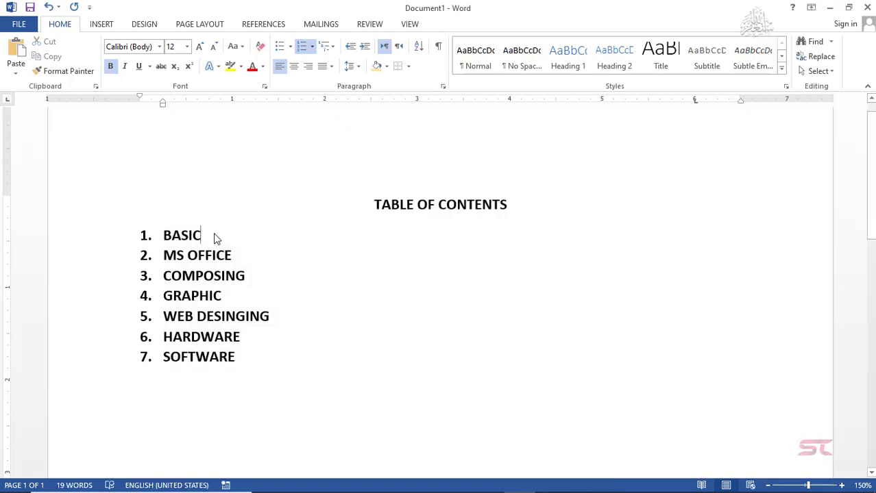
{"action": "key", "text": "Tab"}
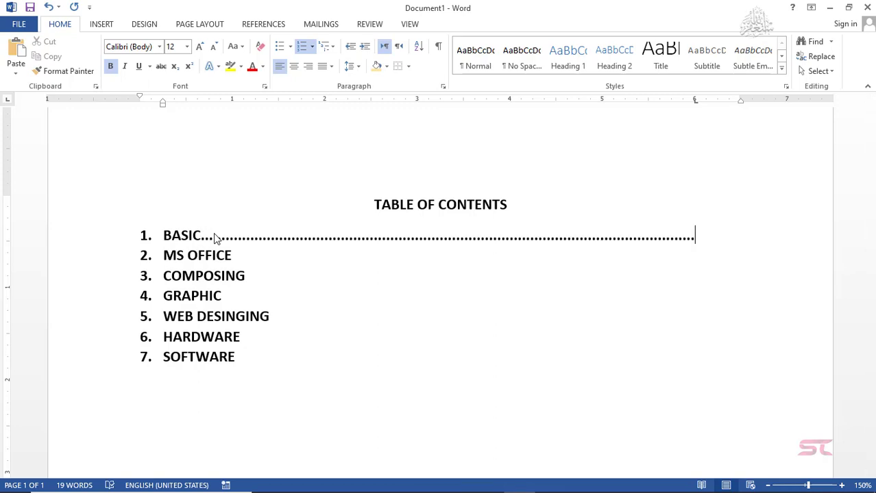
{"action": "key", "text": "Down"}
{"action": "key", "text": "Tab"}
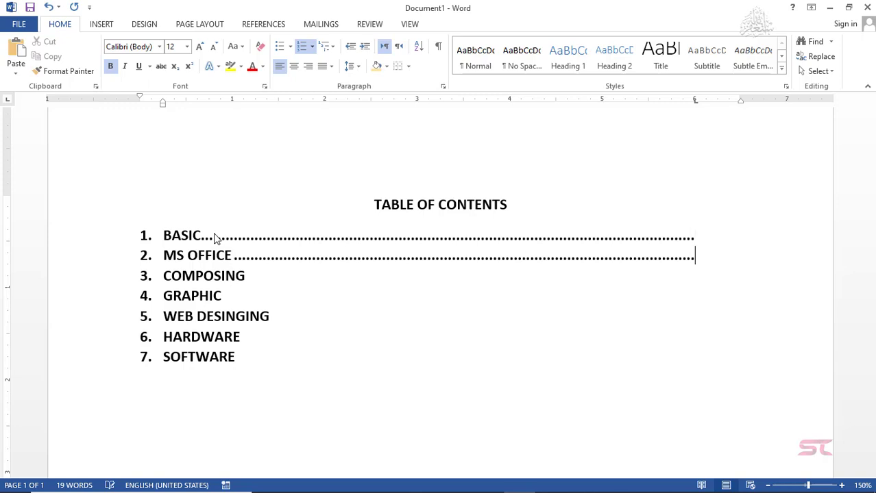
{"action": "key", "text": "Down"}
{"action": "key", "text": "Tab"}
{"action": "key", "text": "Down"}
{"action": "key", "text": "Tab"}
{"action": "key", "text": "Down"}
{"action": "key", "text": "Tab"}
{"action": "key", "text": "Down"}
{"action": "key", "text": "Tab"}
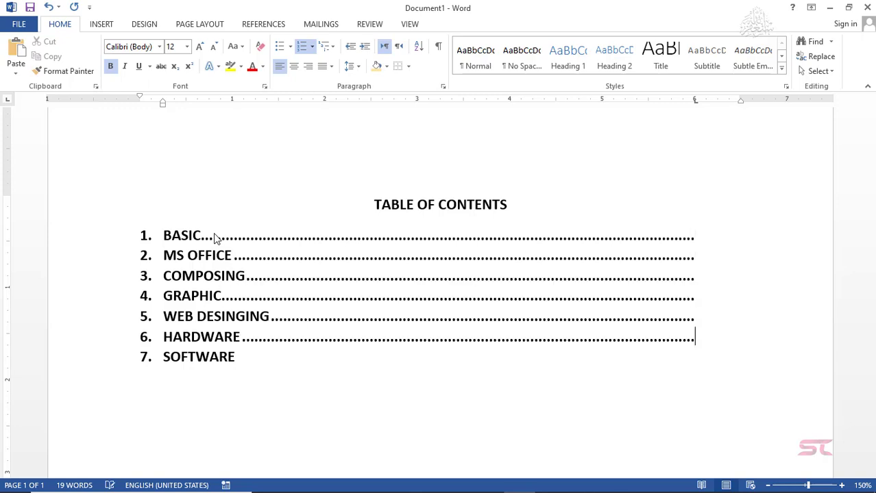
{"action": "key", "text": "Down"}
{"action": "key", "text": "Tab"}
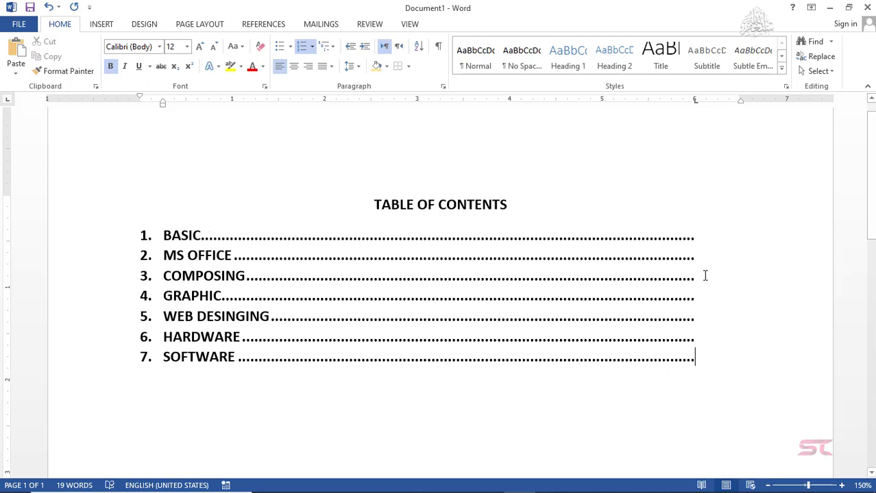
Add page numbers 1 to 7 in order after the dotted leaders, from BASIC through SOFTWARE
{"action": "left_click", "coordinate": [698, 238]}
{"action": "type", "text": "1"}
{"action": "key", "text": "Down"}
{"action": "type", "text": "2"}
{"action": "key", "text": "Down"}
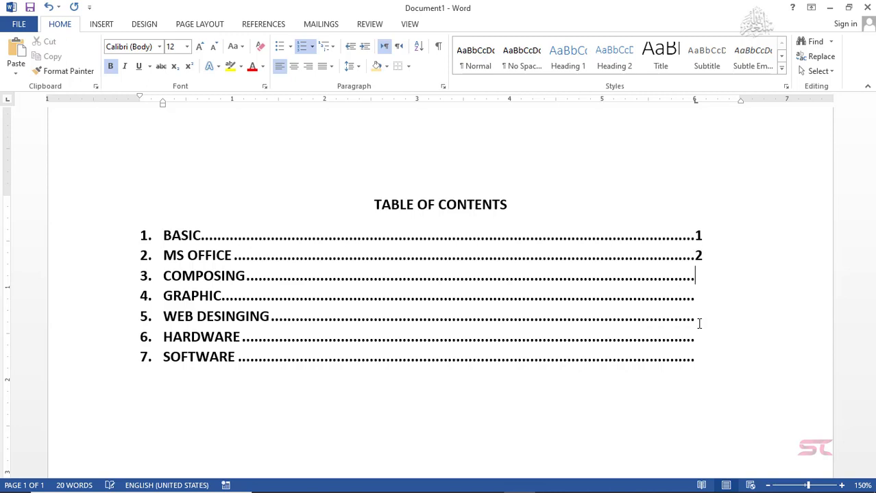
{"action": "type", "text": "3"}
{"action": "key", "text": "Down"}
{"action": "type", "text": "4"}
{"action": "key", "text": "Down"}
{"action": "type", "text": "5"}
{"action": "key", "text": "Down"}
{"action": "key", "text": "6"}
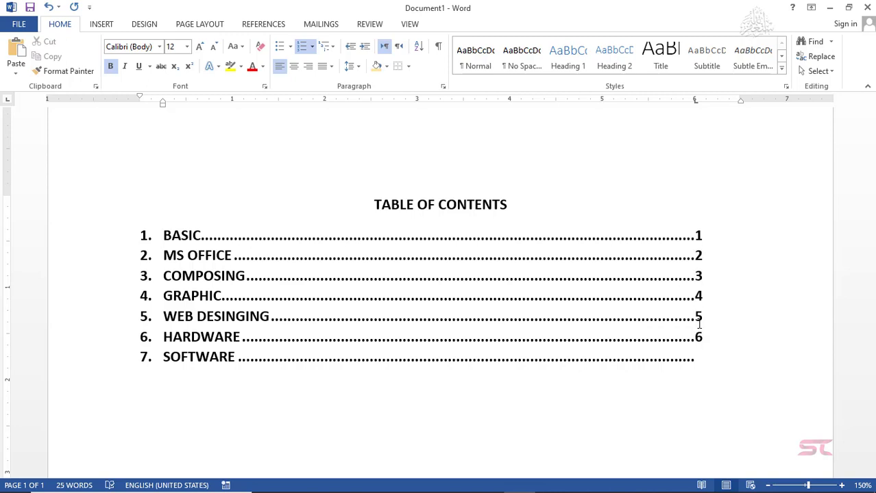
{"action": "key", "text": "Down"}
{"action": "type", "text": "7"}
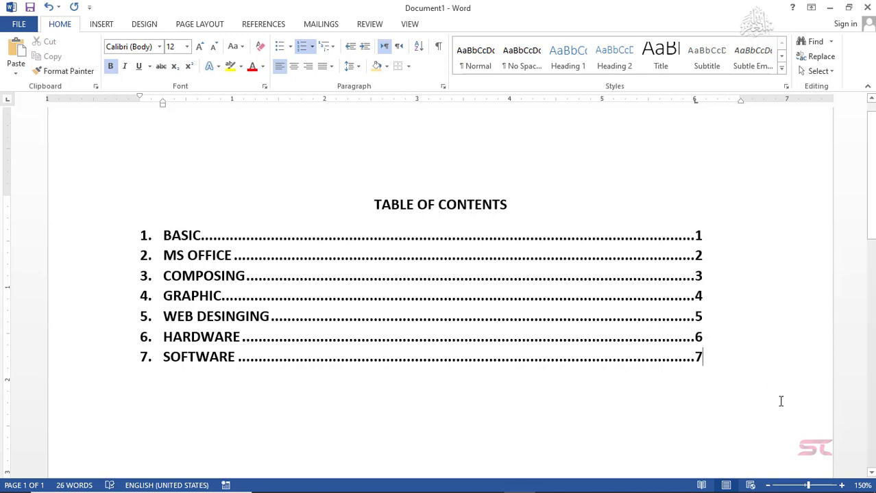
Change the 6" tab stop of the entries from BASIC to SOFTWARE to underline leader 4 and apply 1.5 line spacing to them
{"action": "left_click_drag", "start_coordinate": [709, 353], "coordinate": [146, 236]}
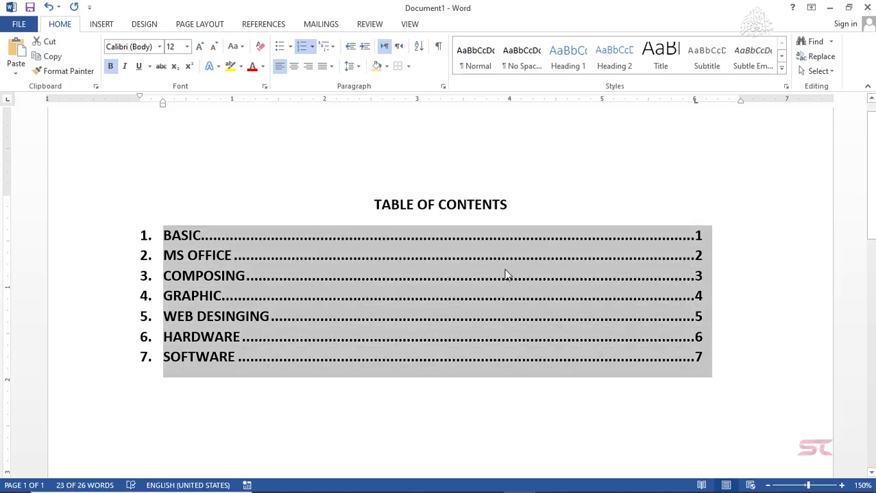
{"action": "left_click", "coordinate": [443, 88]}
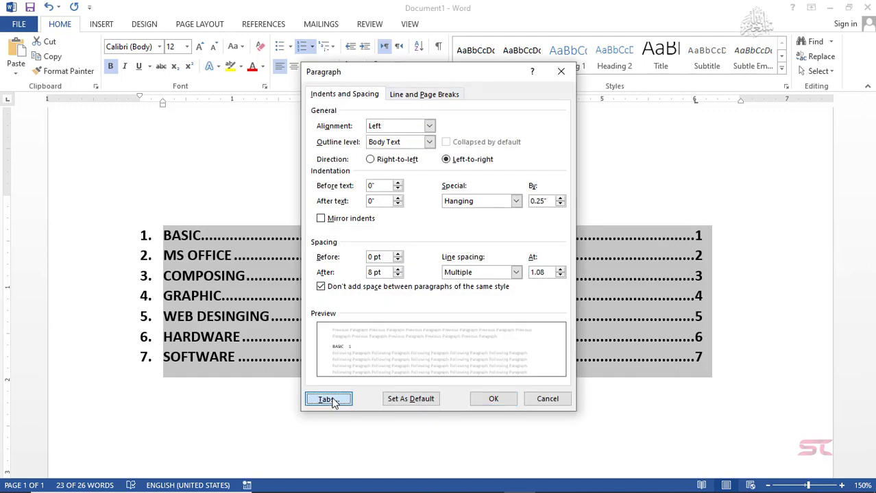
{"action": "left_click", "coordinate": [329, 398]}
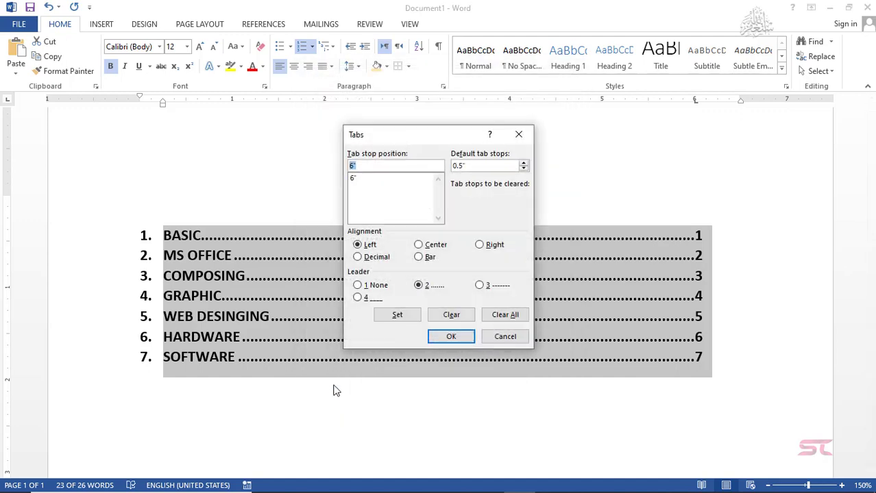
{"action": "left_click", "coordinate": [361, 299]}
{"action": "left_click", "coordinate": [396, 315]}
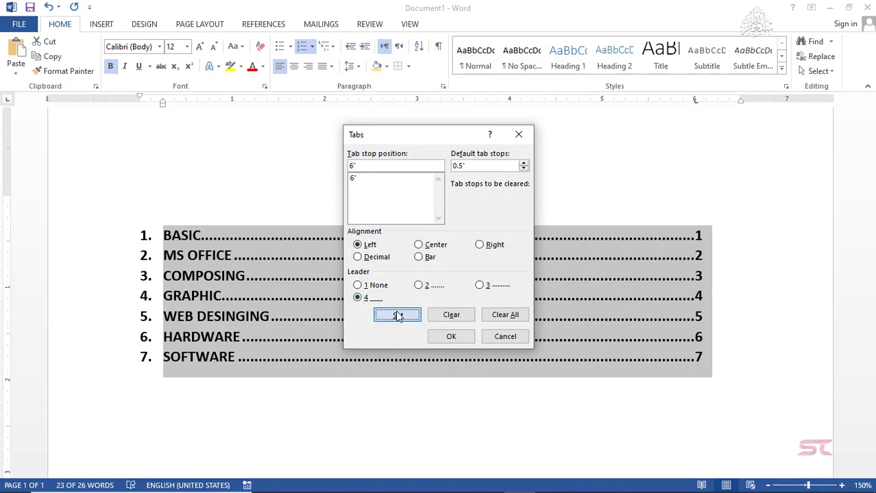
{"action": "left_click", "coordinate": [449, 337]}
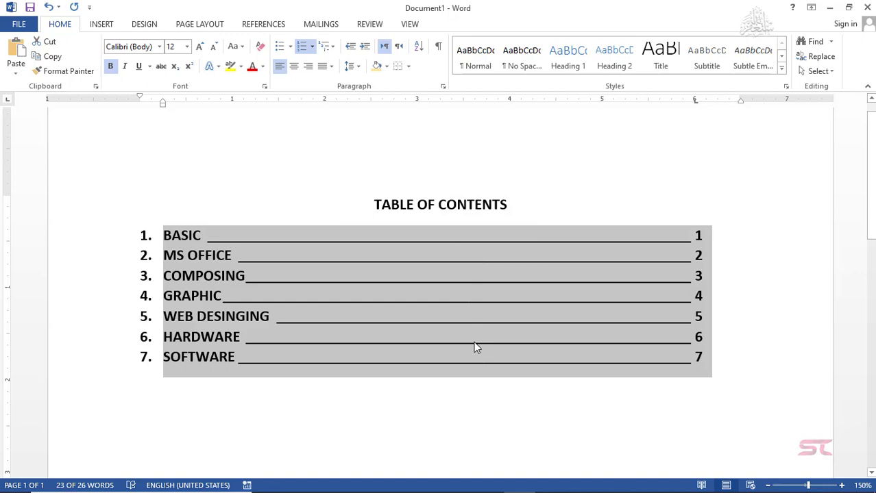
{"action": "key", "text": "ctrl+5"}
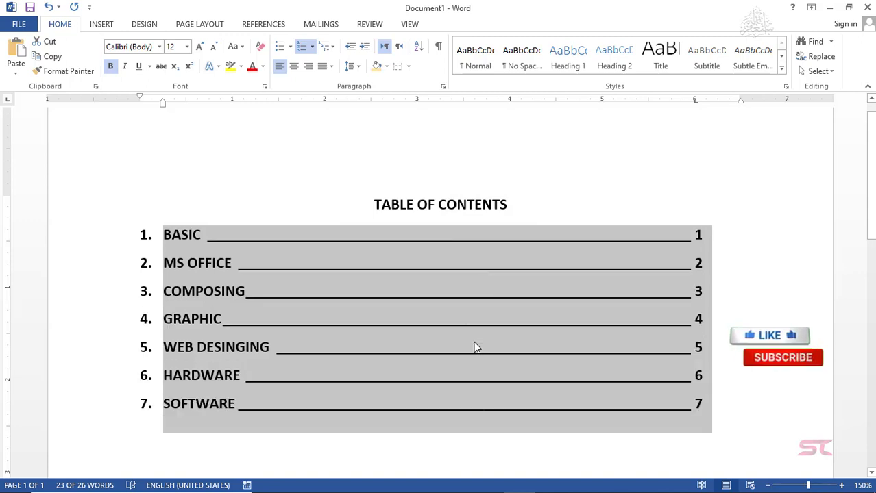